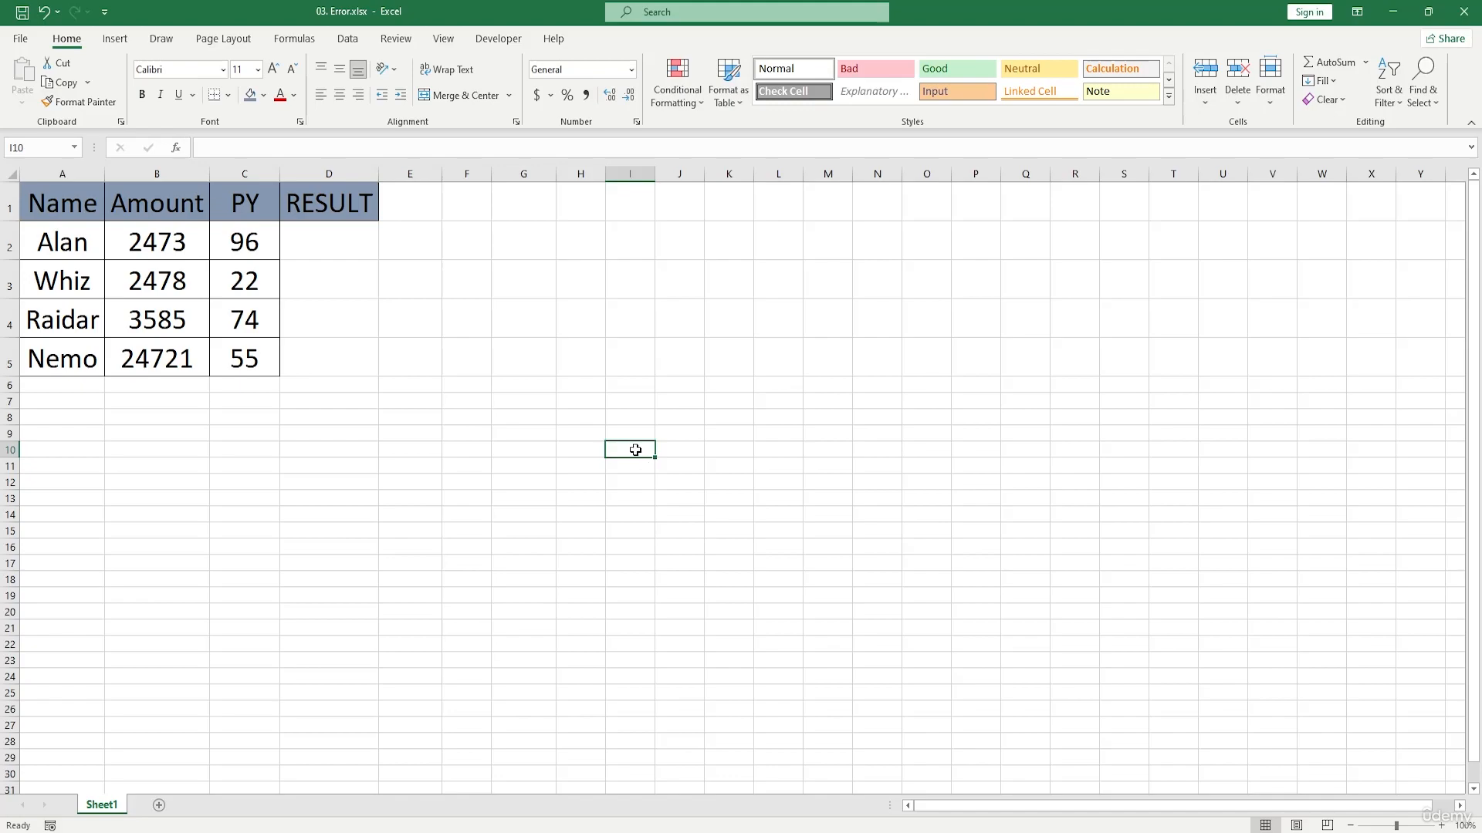
Step: Narrow the Amount column until its numbers no longer fit in the cells
{"action": "left_click", "coordinate": [126, 356]}
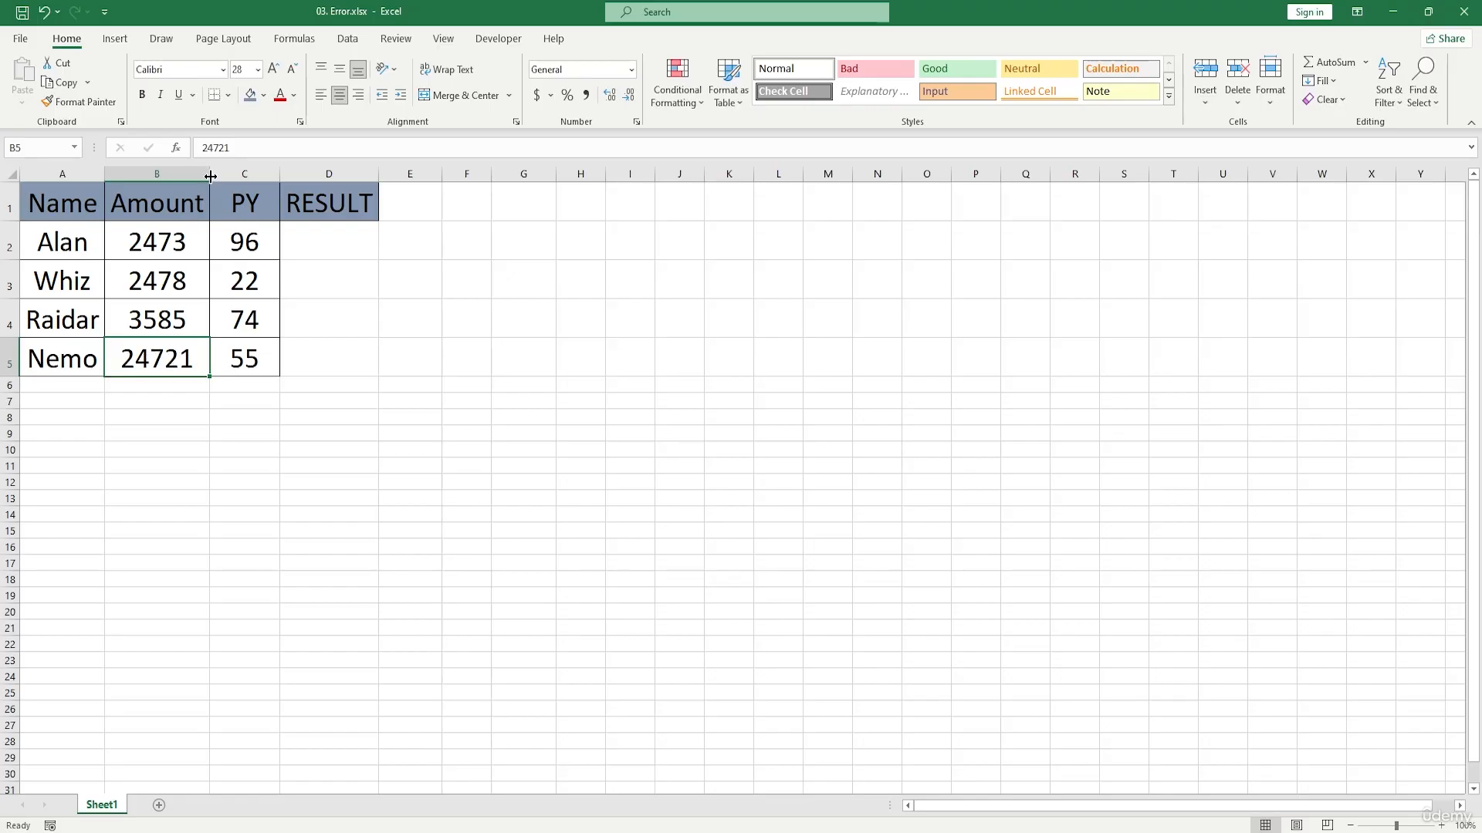
{"action": "left_click_drag", "start_coordinate": [215, 177], "coordinate": [134, 185]}
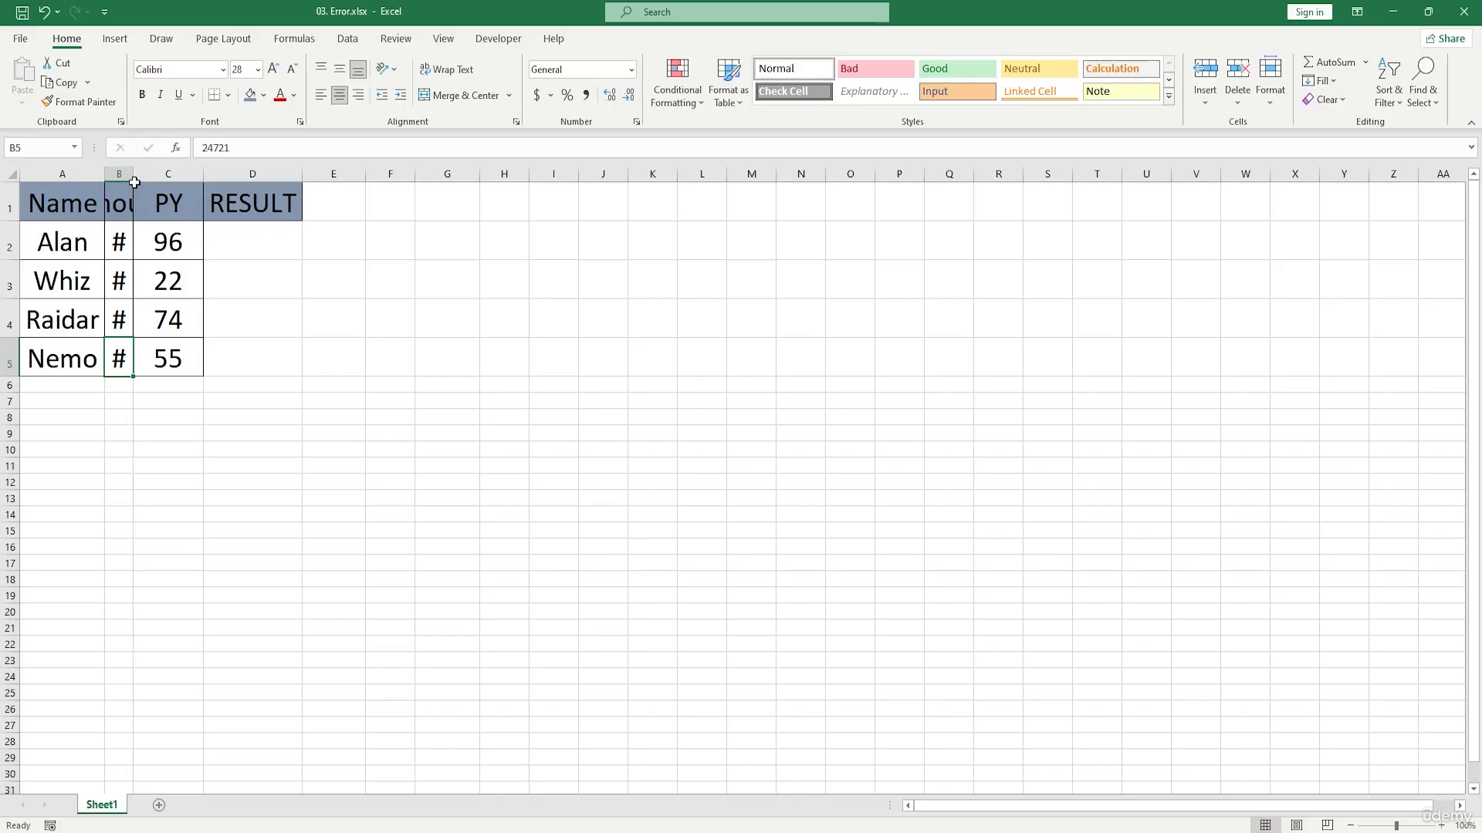
{"action": "left_click_drag", "start_coordinate": [134, 176], "coordinate": [140, 175]}
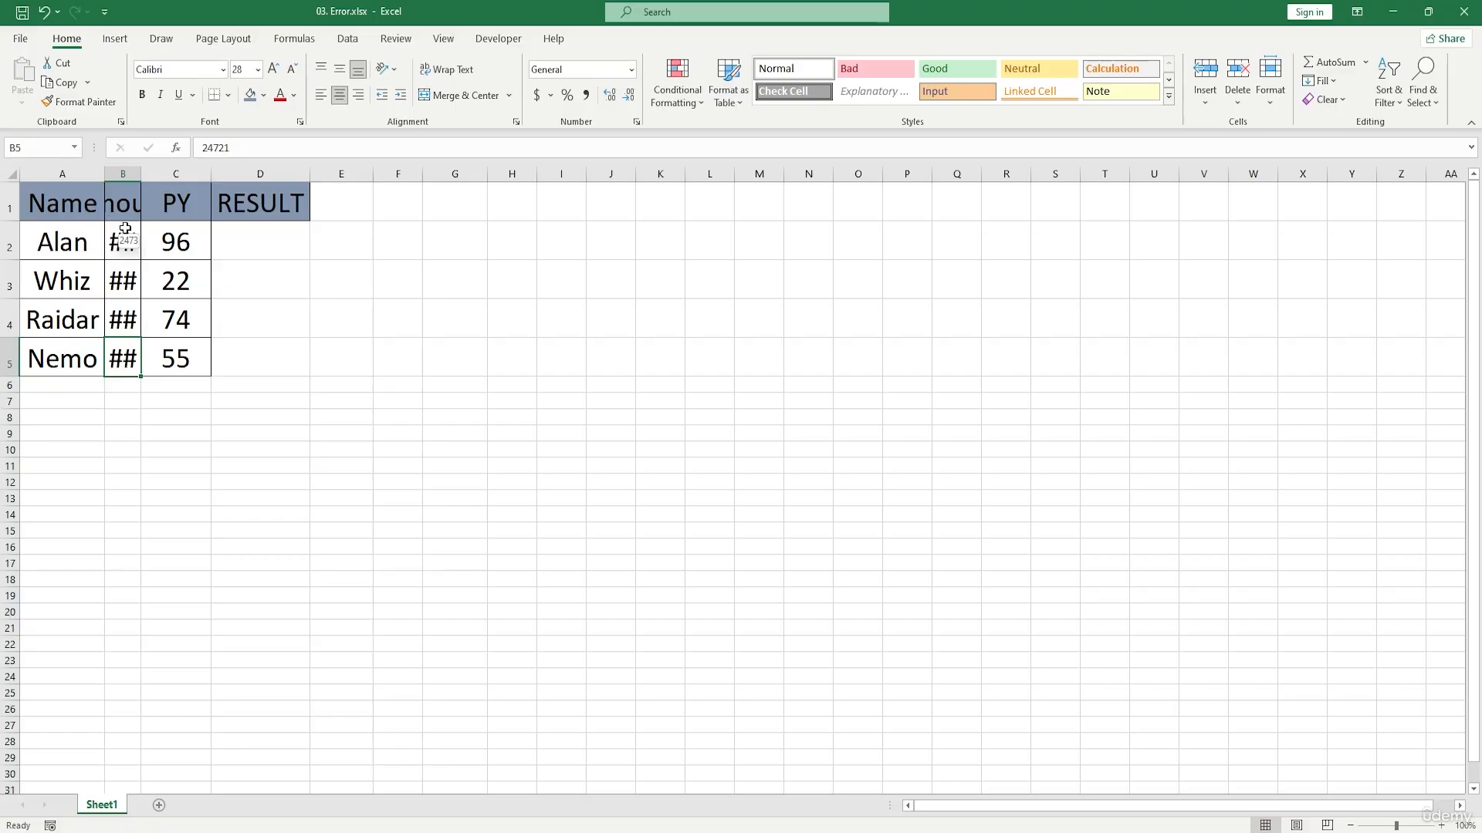
Step: AutoFit the Amount column to its contents and widen it very slightly
{"action": "double_click", "coordinate": [140, 176]}
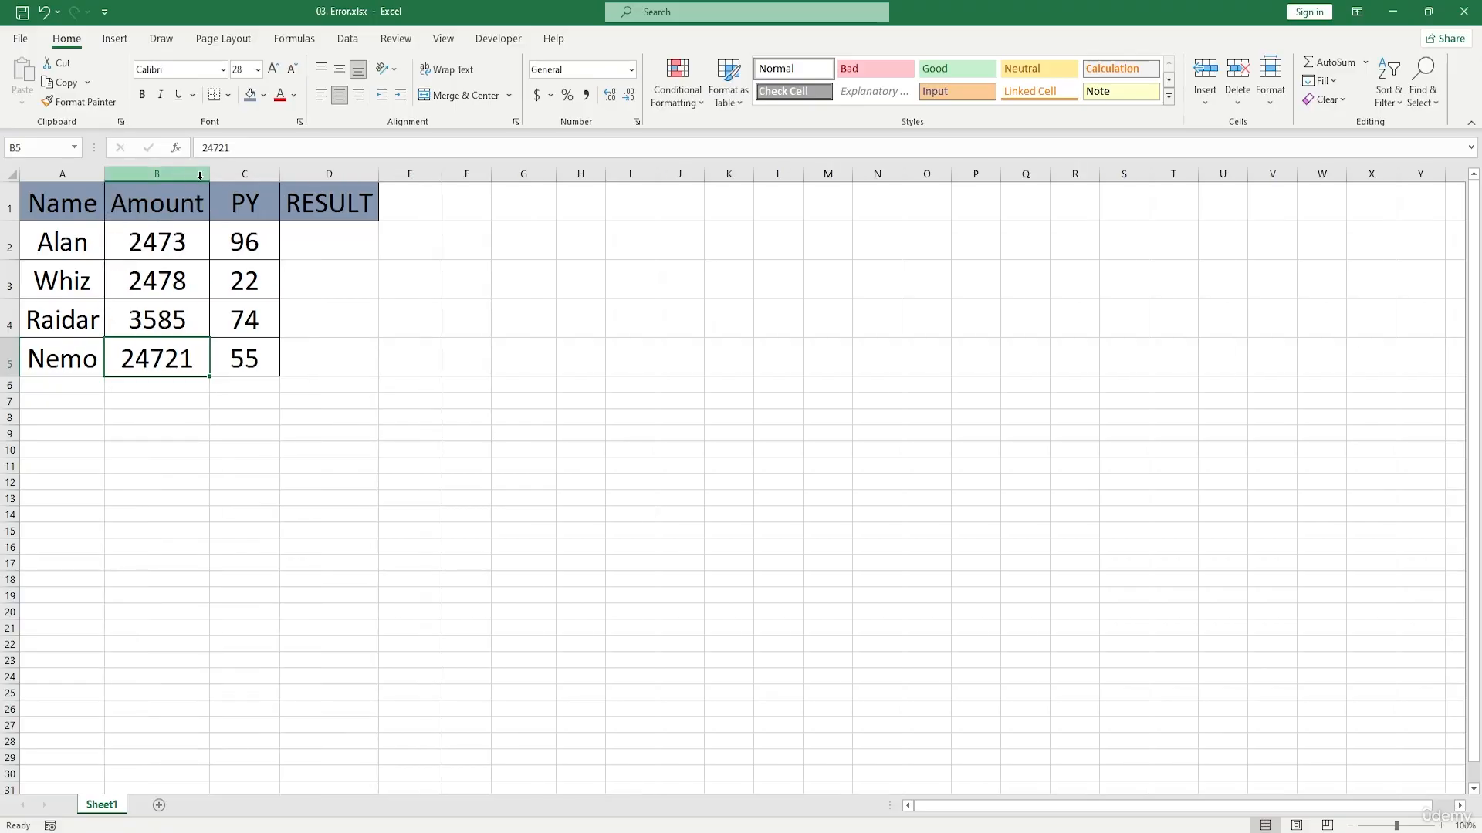
{"action": "mouse_move", "coordinate": [208, 175]}
{"action": "left_mouse_down"}
{"action": "mouse_move", "coordinate": [246, 179]}
{"action": "mouse_move", "coordinate": [212, 175]}
{"action": "left_mouse_up"}
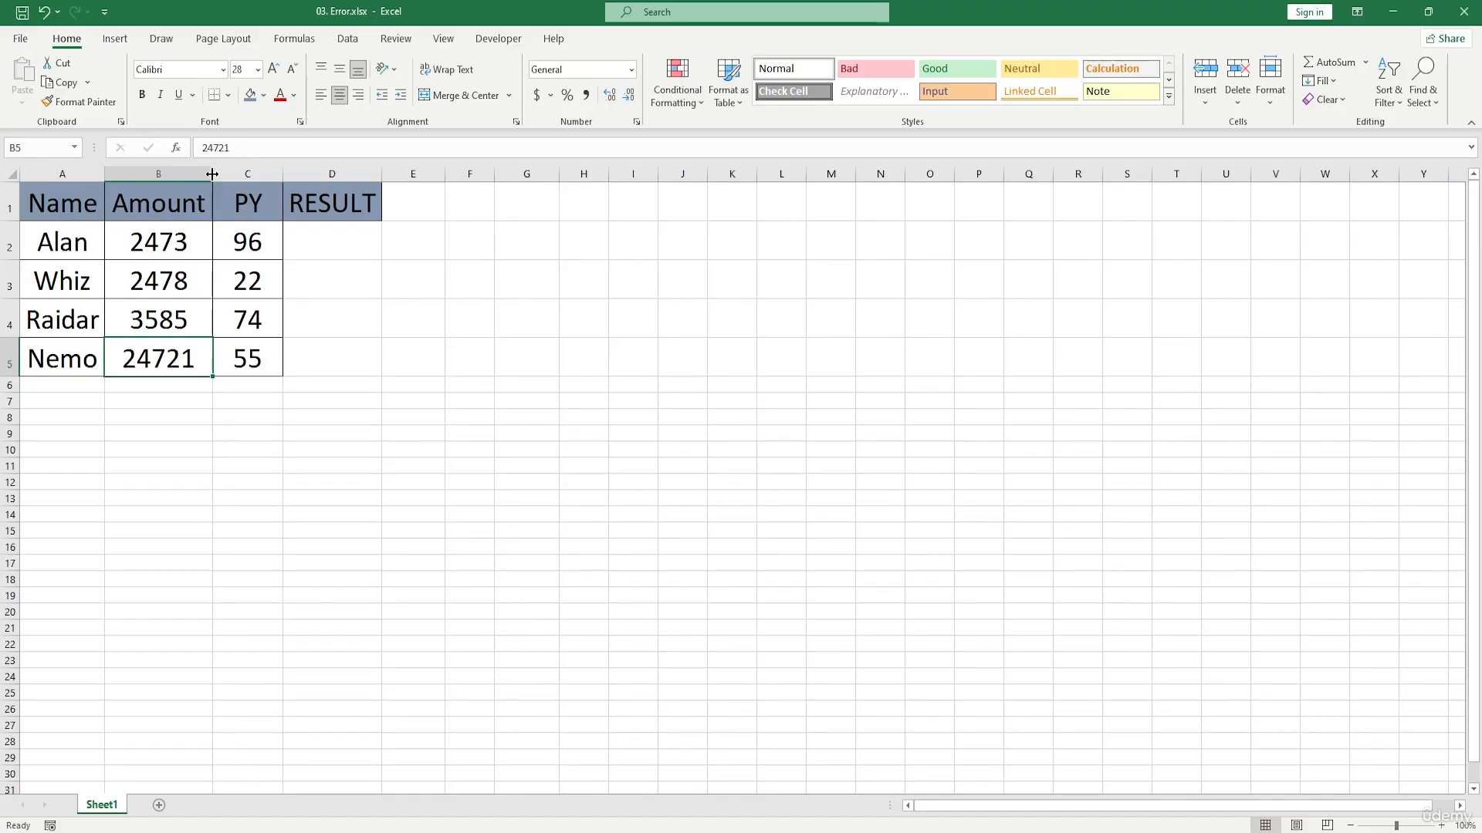
{"action": "left_click", "coordinate": [516, 281]}
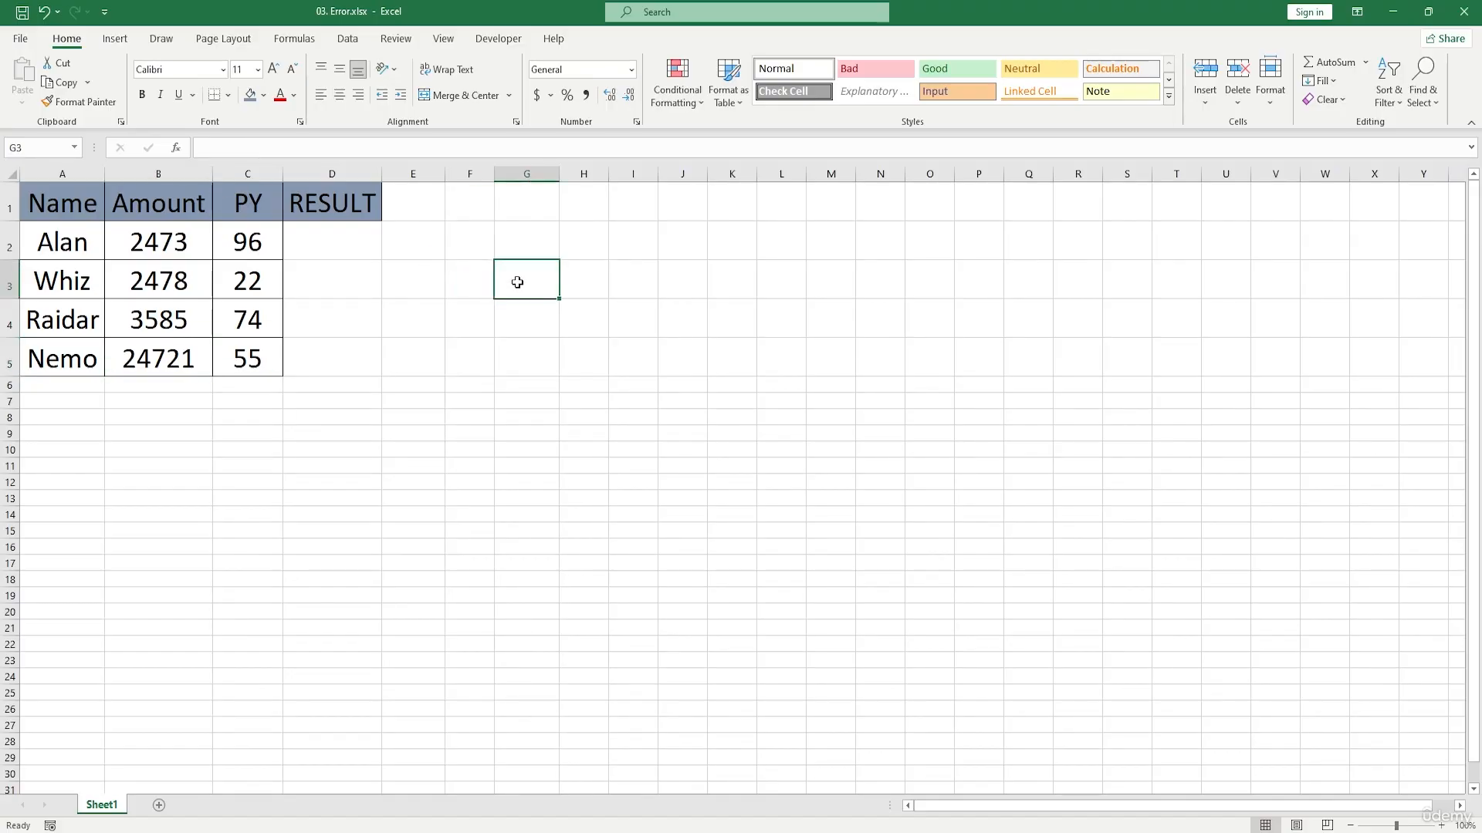
{"action": "type", "text": "243724782385359358342"}
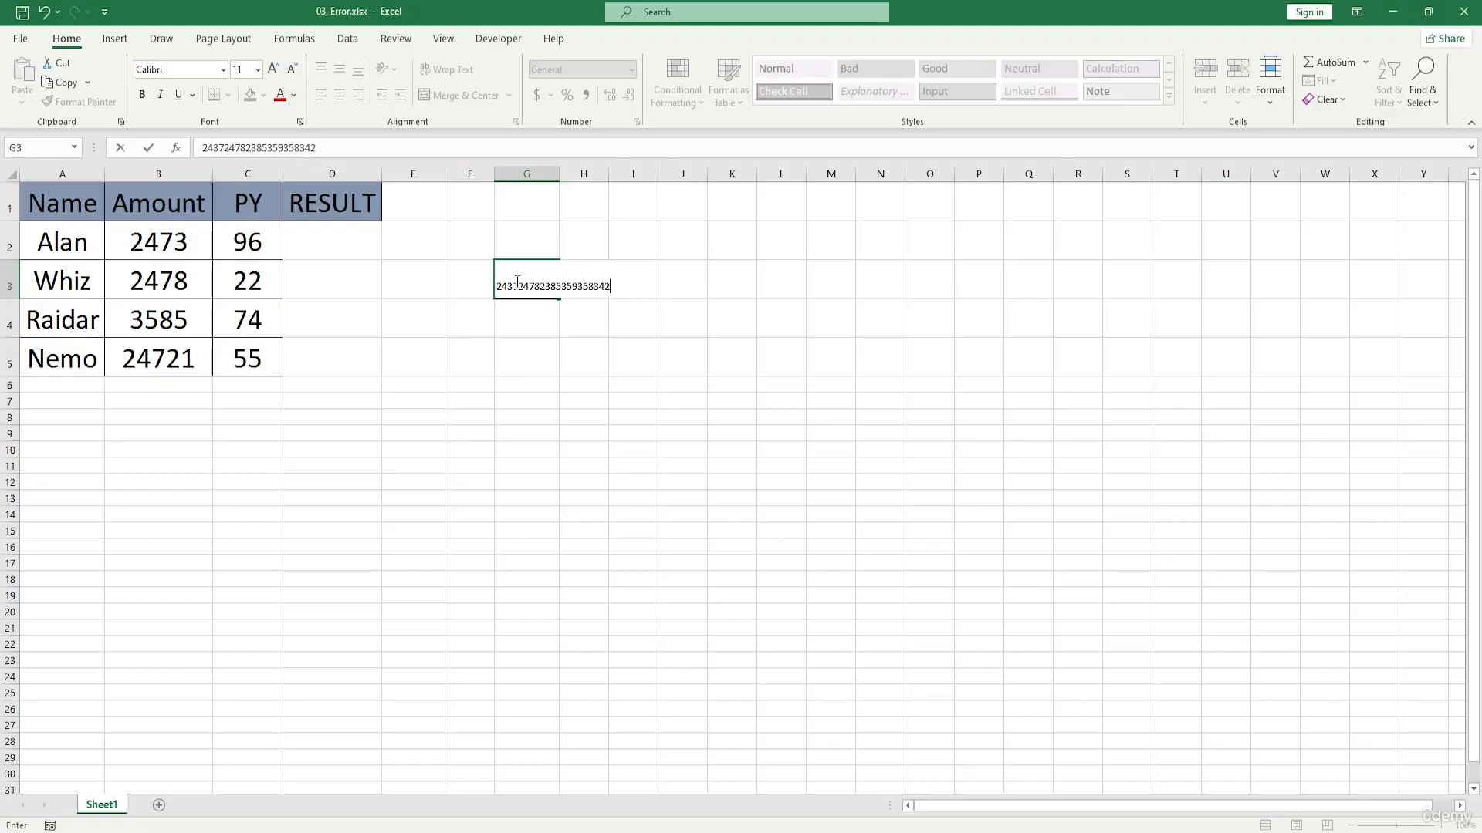
{"action": "type", "text": "624358346259"}
{"action": "left_click", "coordinate": [800, 405]}
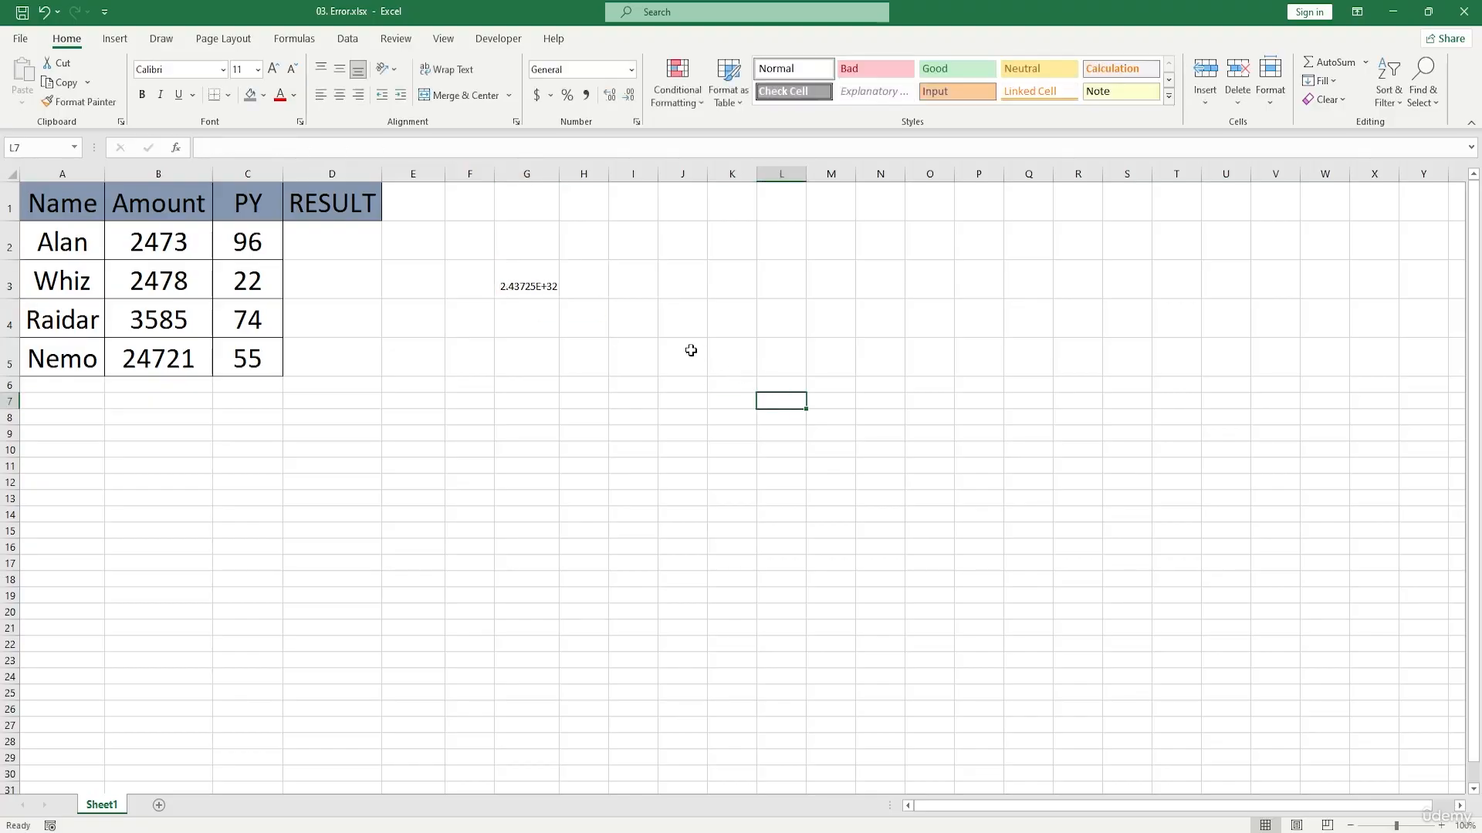
{"action": "left_click", "coordinate": [523, 284]}
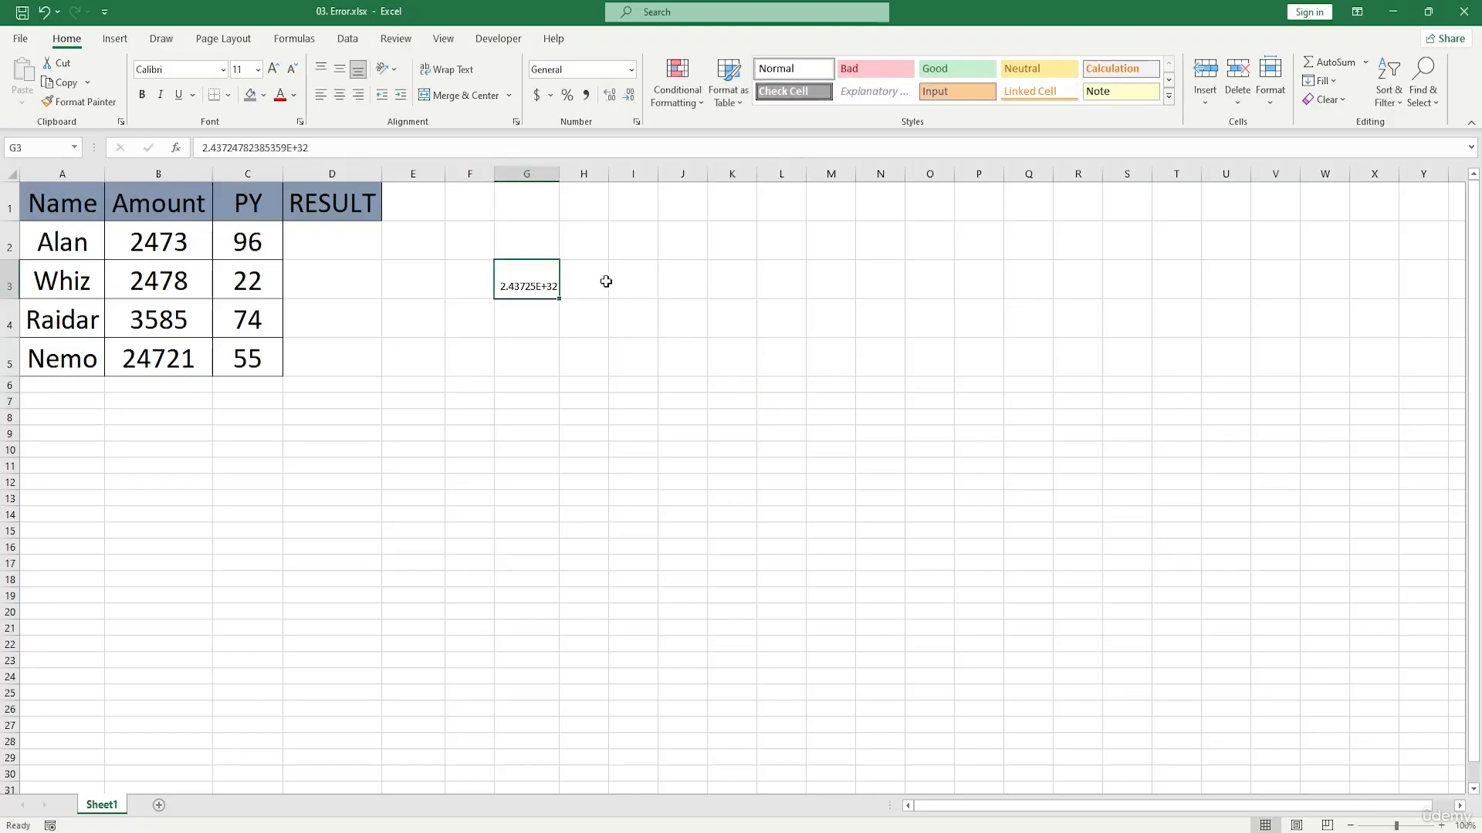
{"action": "double_click", "coordinate": [537, 280]}
{"action": "type", "text": "2347247358358345893454394"}
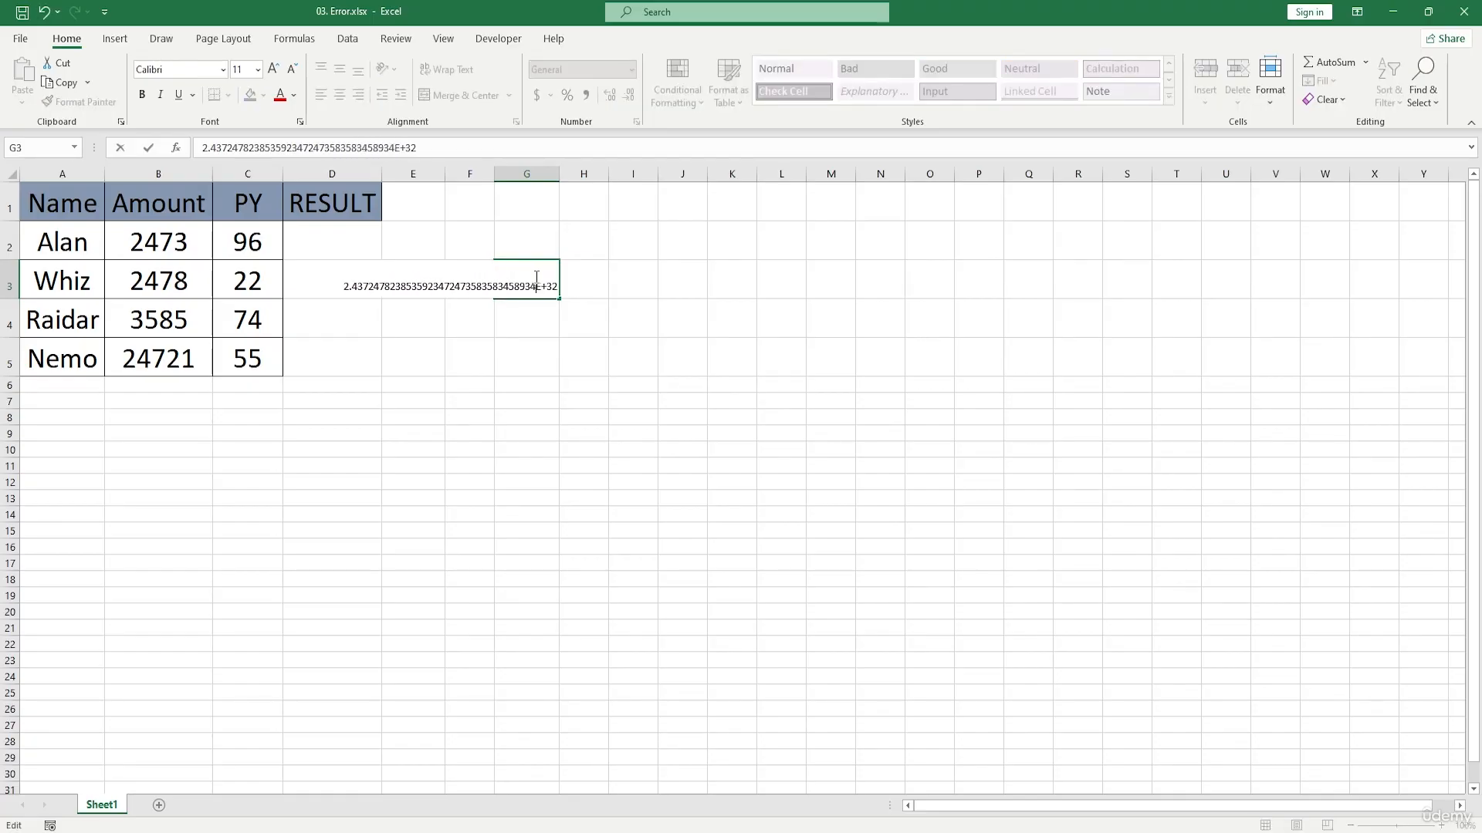
{"action": "type", "text": "8989898"}
{"action": "left_click", "coordinate": [795, 400]}
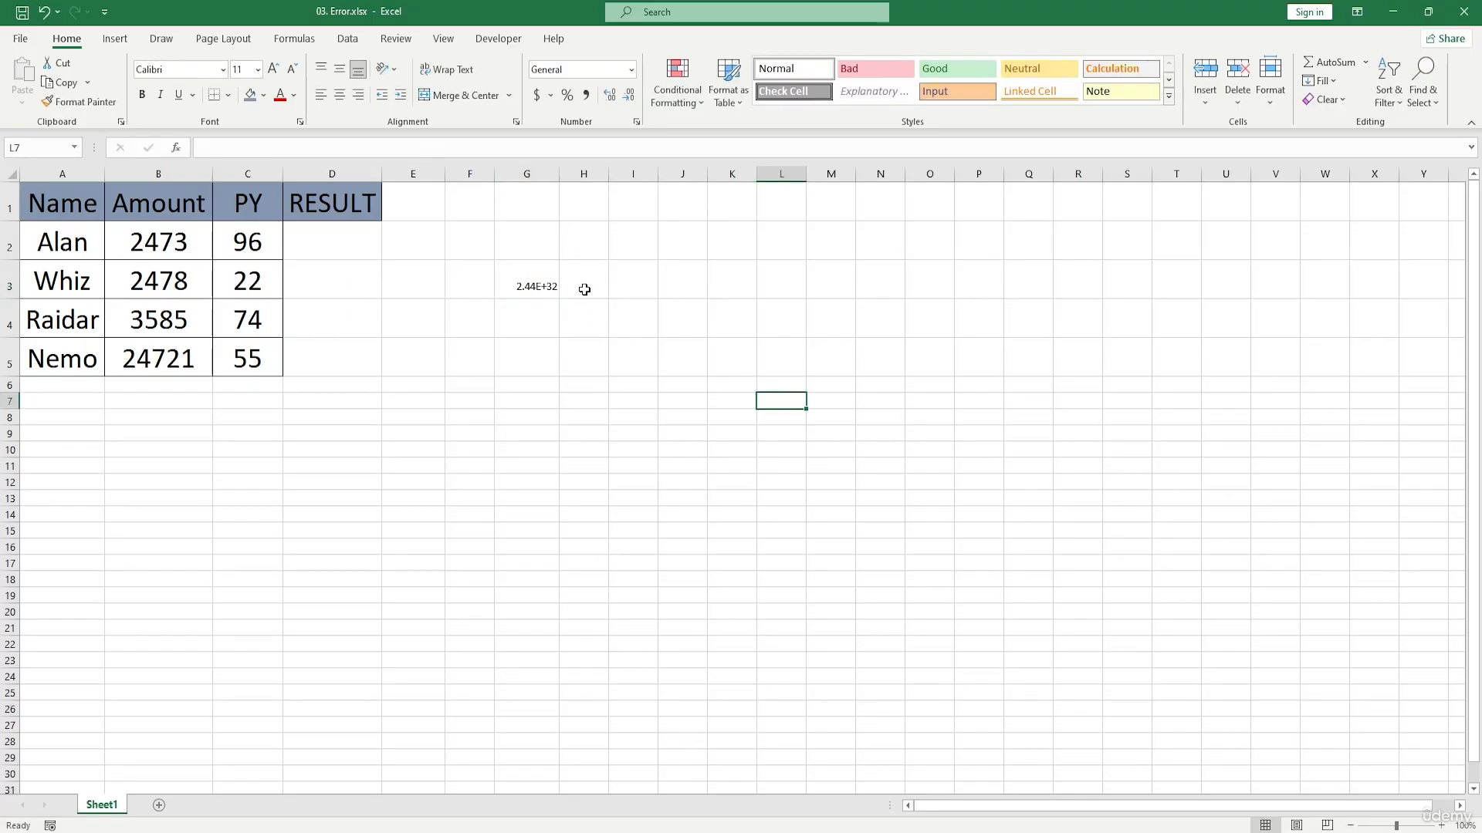
Step: Narrow column G until its number no longer fits, and widen it again to span over half the sheet
{"action": "left_click_drag", "start_coordinate": [558, 174], "coordinate": [524, 176]}
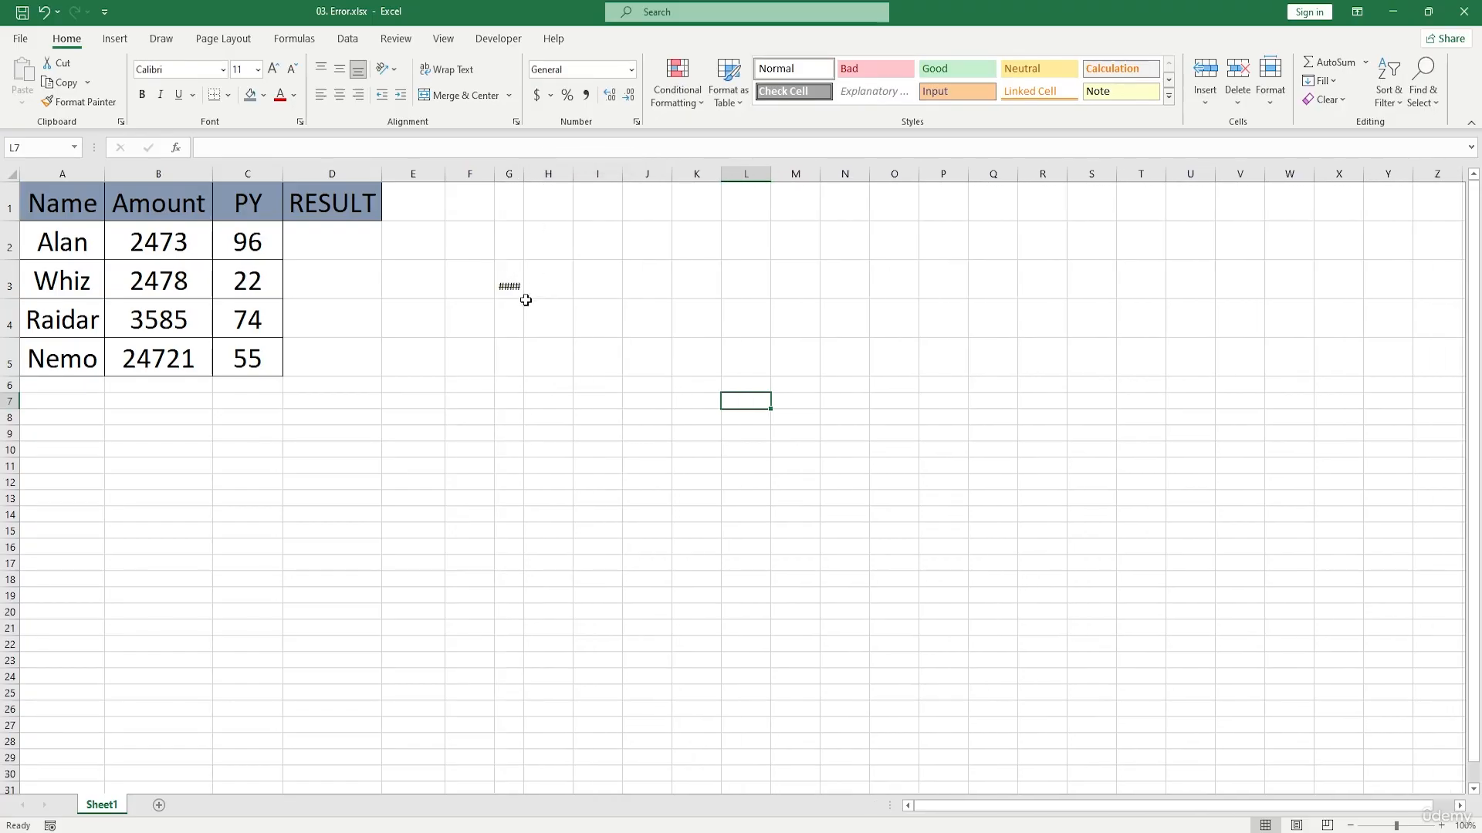
{"action": "double_click", "coordinate": [524, 174]}
{"action": "left_click_drag", "start_coordinate": [523, 173], "coordinate": [1281, 189]}
Step: Remove one digit from the decimals of the number in G3
{"action": "double_click", "coordinate": [1210, 264]}
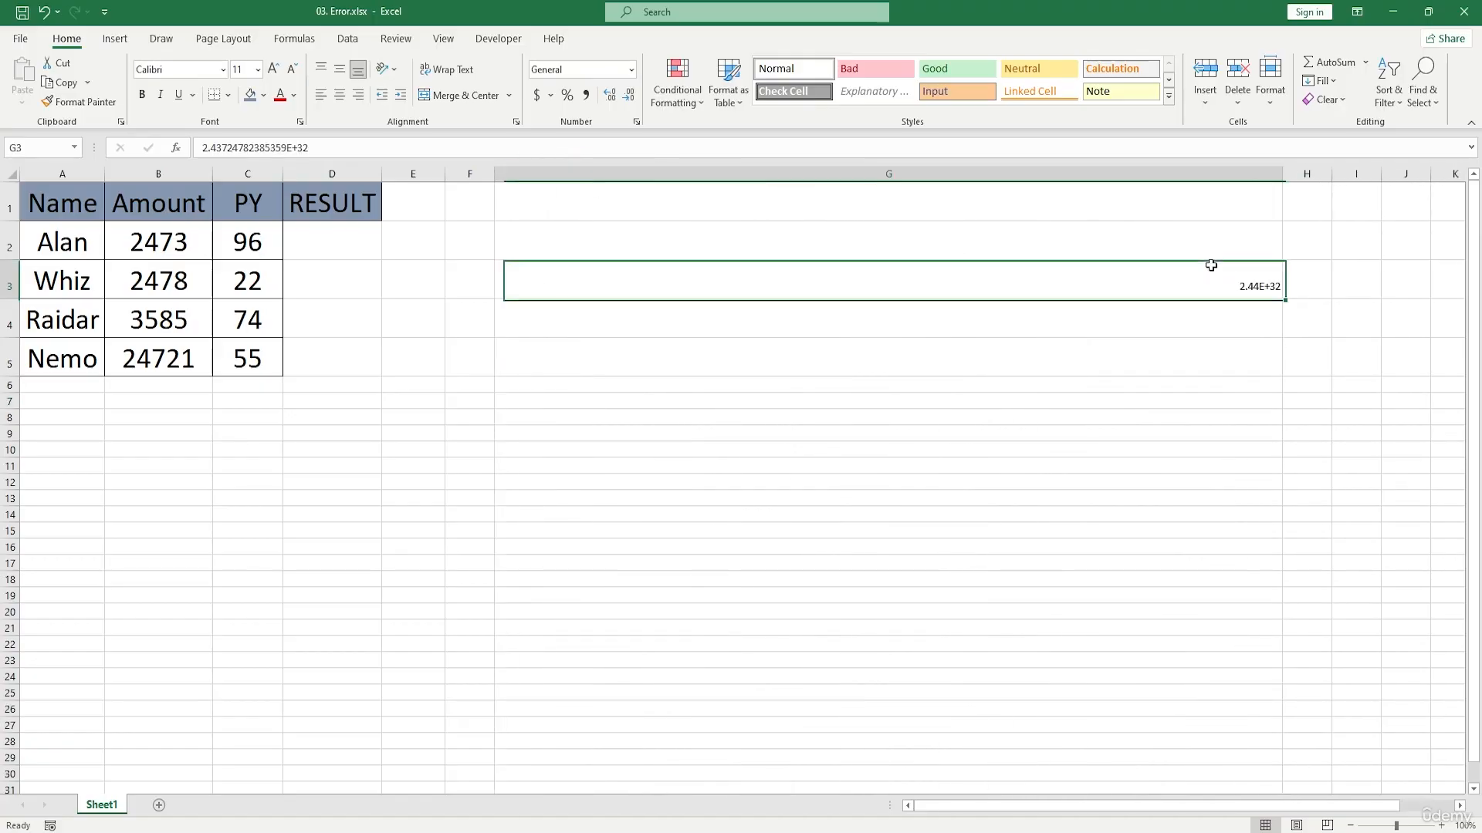
{"action": "key", "text": "BackSpace"}
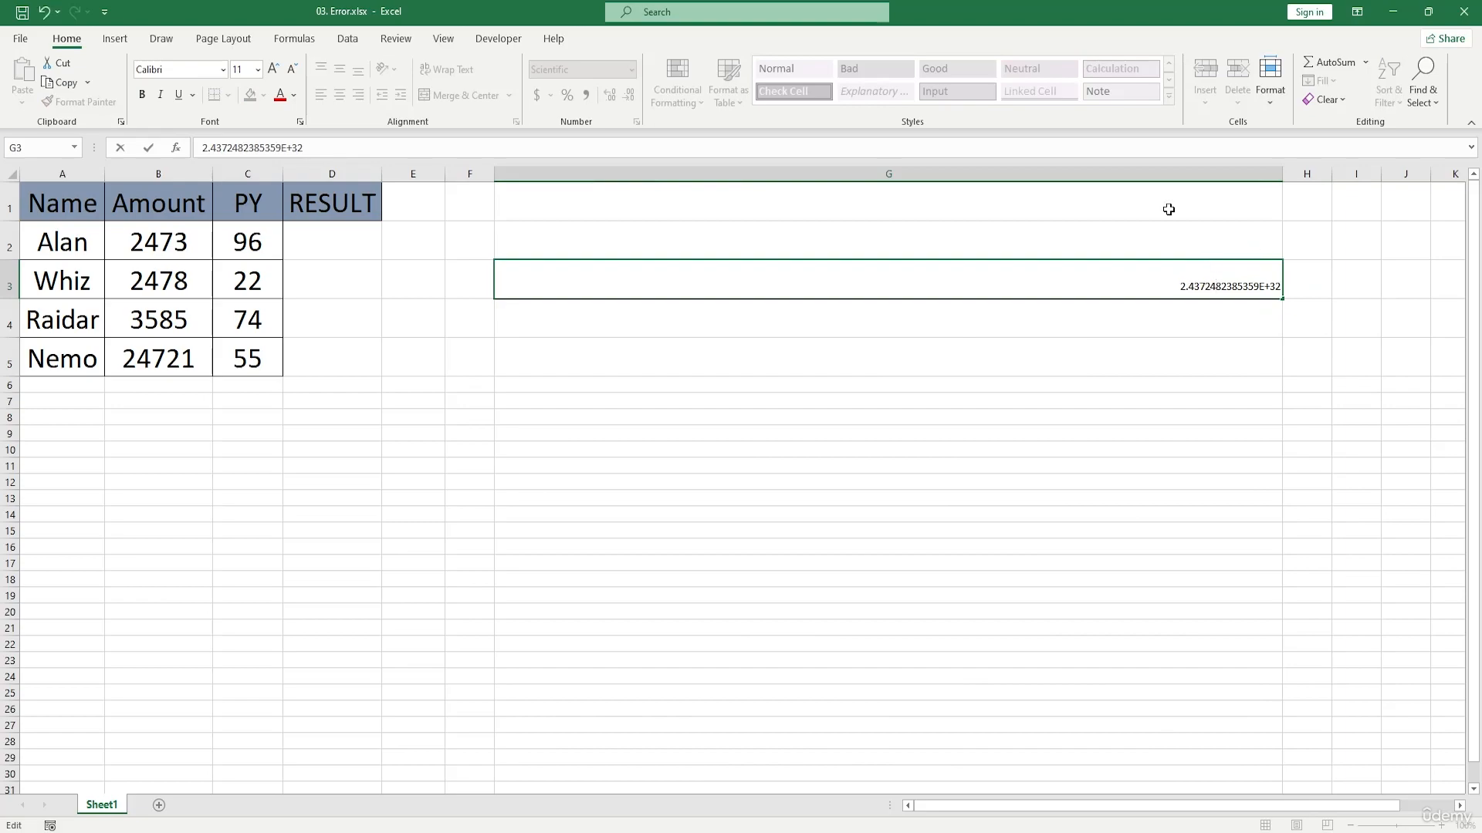
{"action": "left_click", "coordinate": [912, 315]}
{"action": "left_click", "coordinate": [909, 286]}
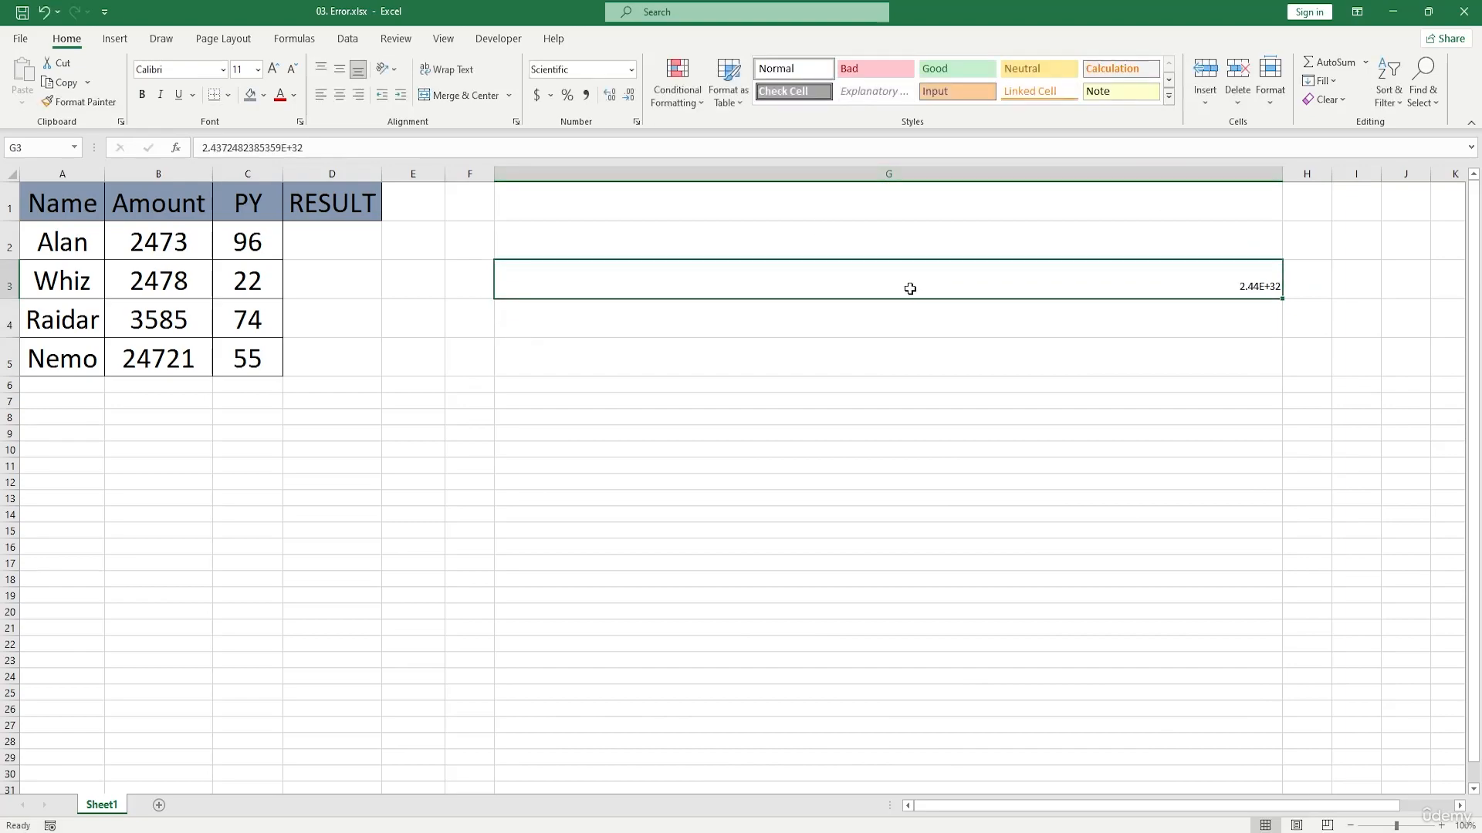
Step: Clear cell G3 and narrow column G back to about its original width
{"action": "key", "text": "Delete"}
{"action": "left_click", "coordinate": [877, 321]}
{"action": "left_click_drag", "start_coordinate": [1282, 174], "coordinate": [566, 174]}
{"action": "left_click", "coordinate": [638, 291]}
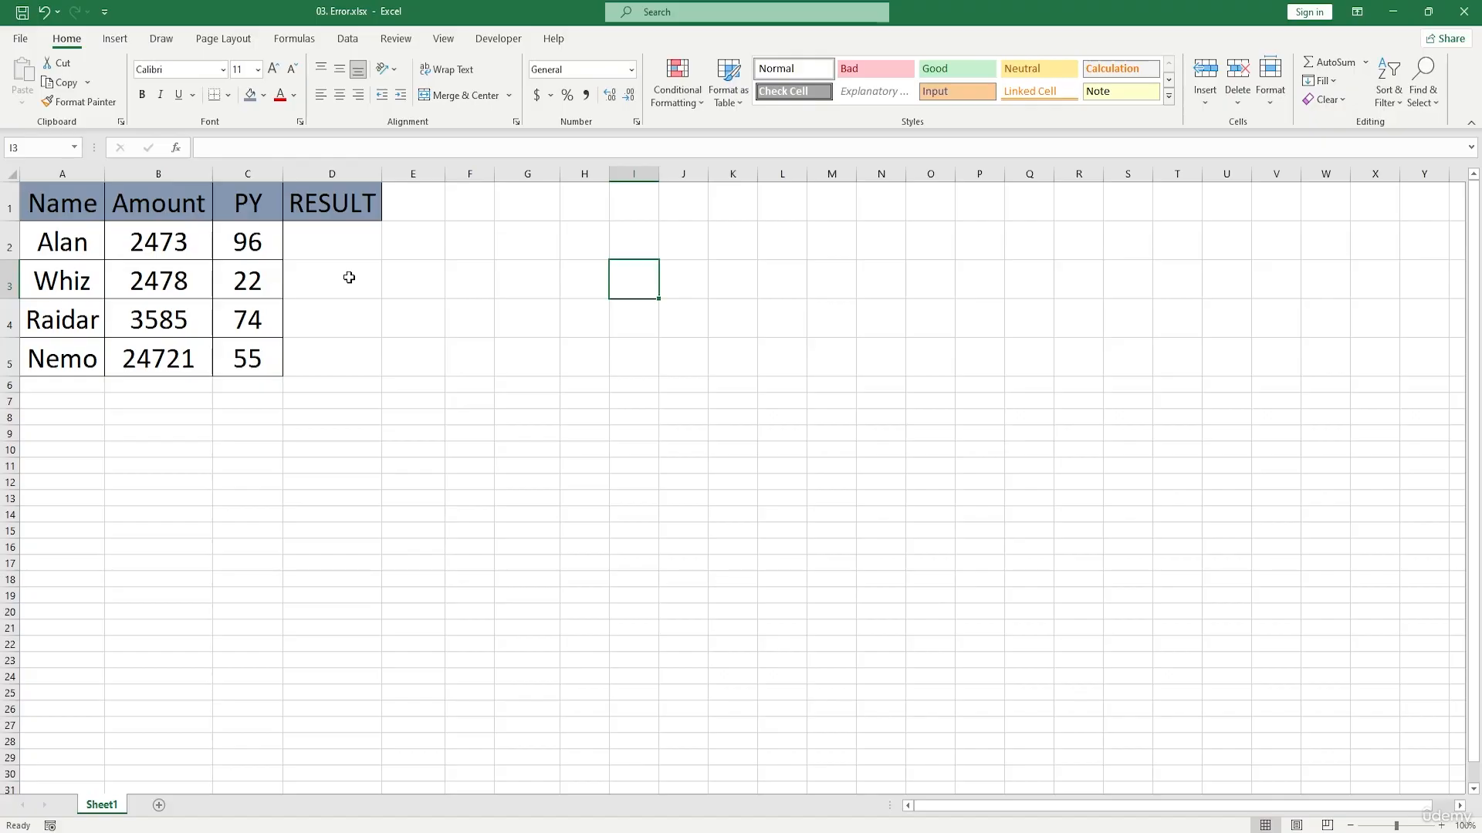
Step: Enter =B2+C2 in D2 and fill the formula down through D5
{"action": "double_click", "coordinate": [326, 242]}
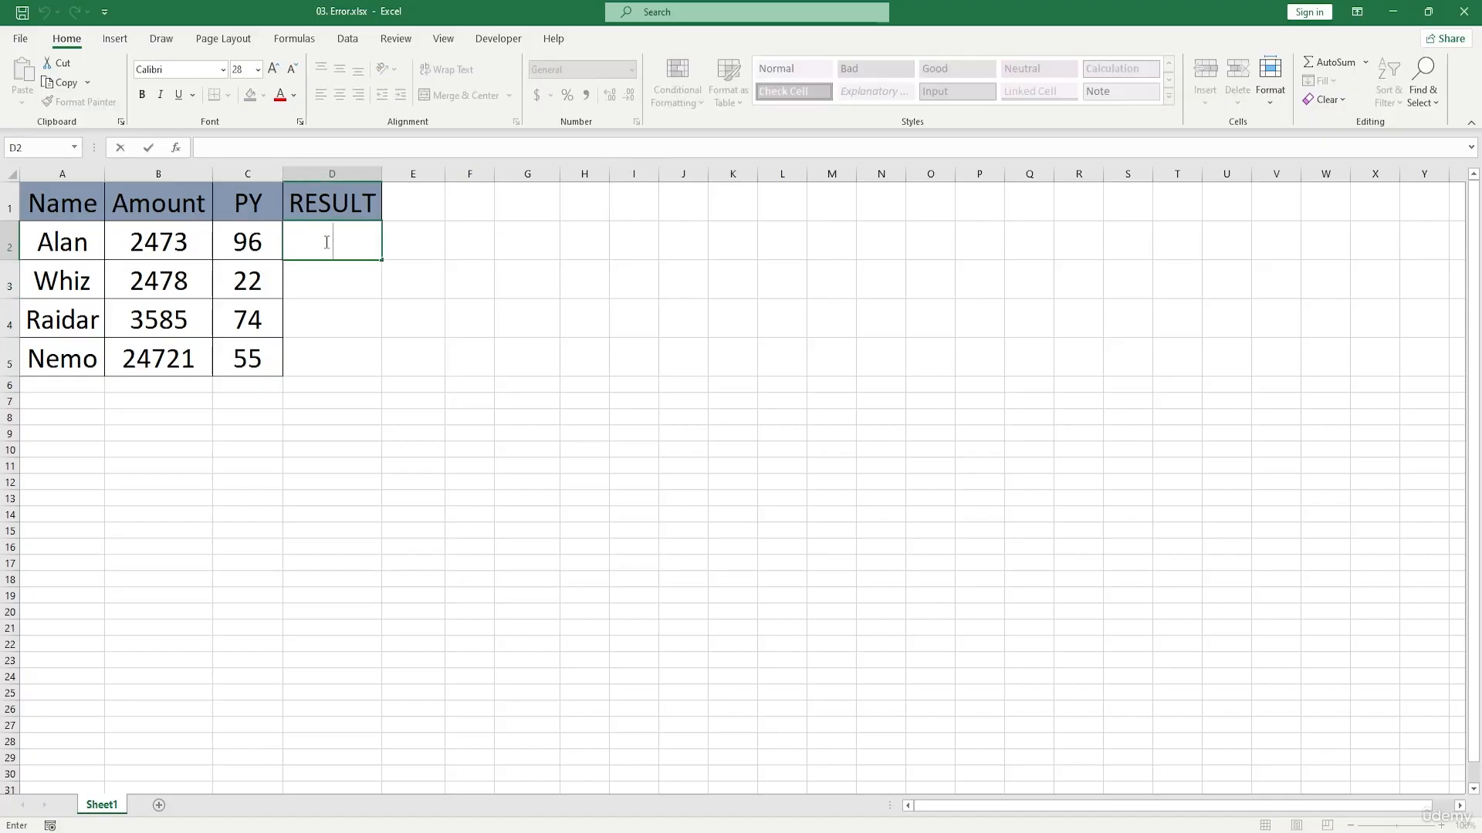
{"action": "type", "text": "="}
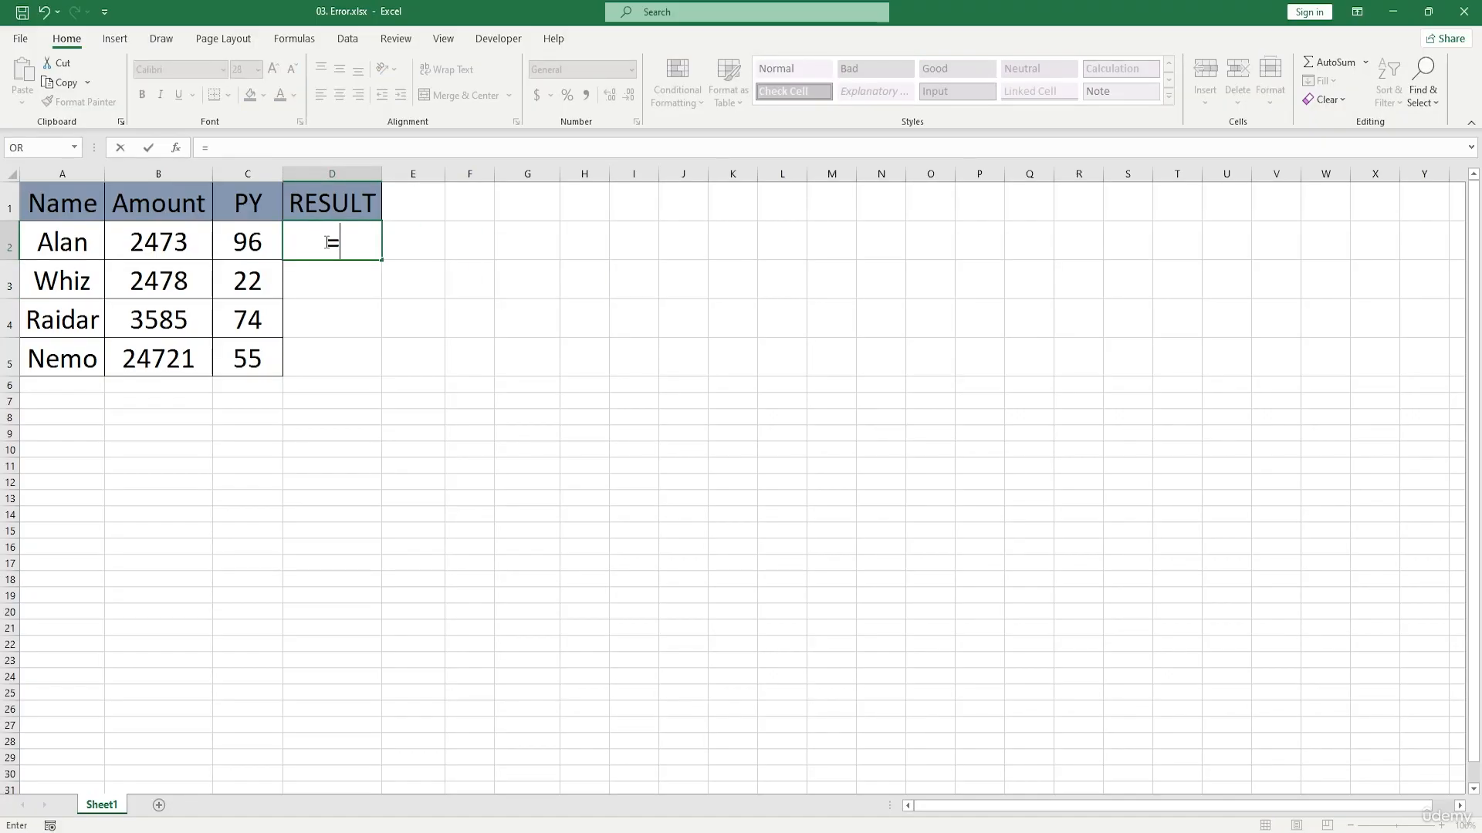
{"action": "left_click", "coordinate": [158, 246]}
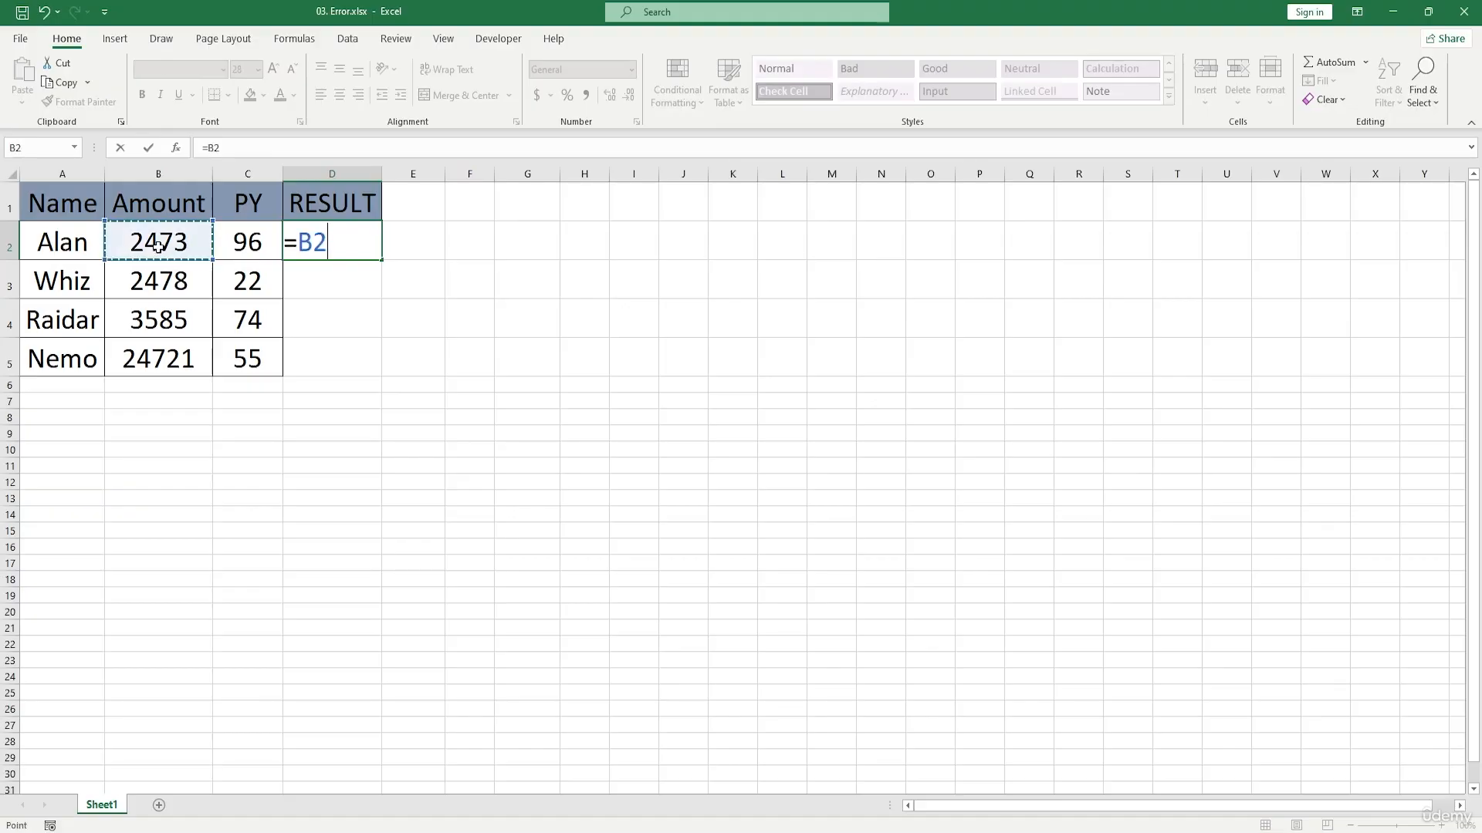
{"action": "type", "text": "+"}
{"action": "left_click", "coordinate": [235, 249]}
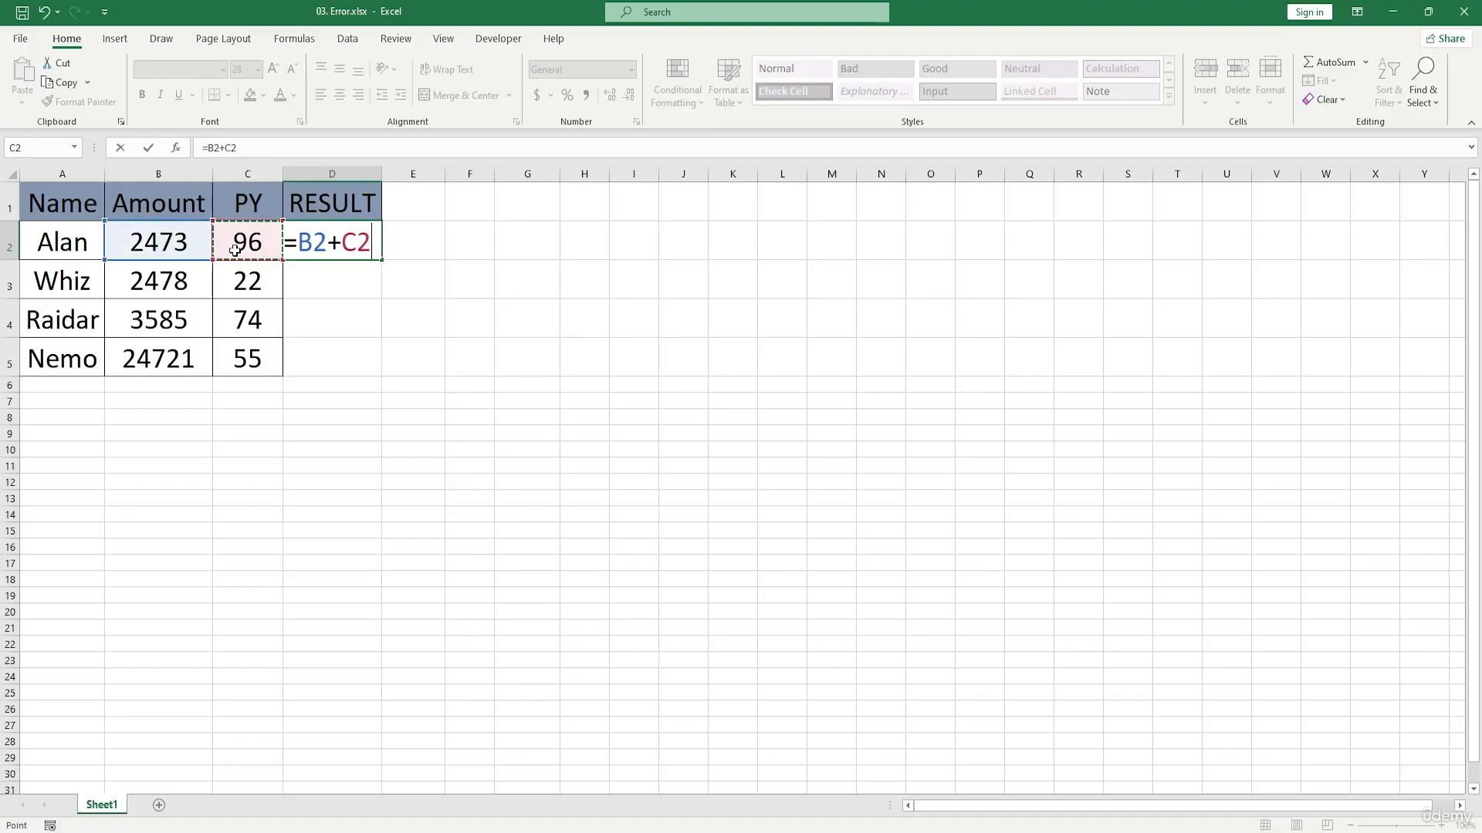
{"action": "key", "text": "Return"}
{"action": "left_click", "coordinate": [369, 241]}
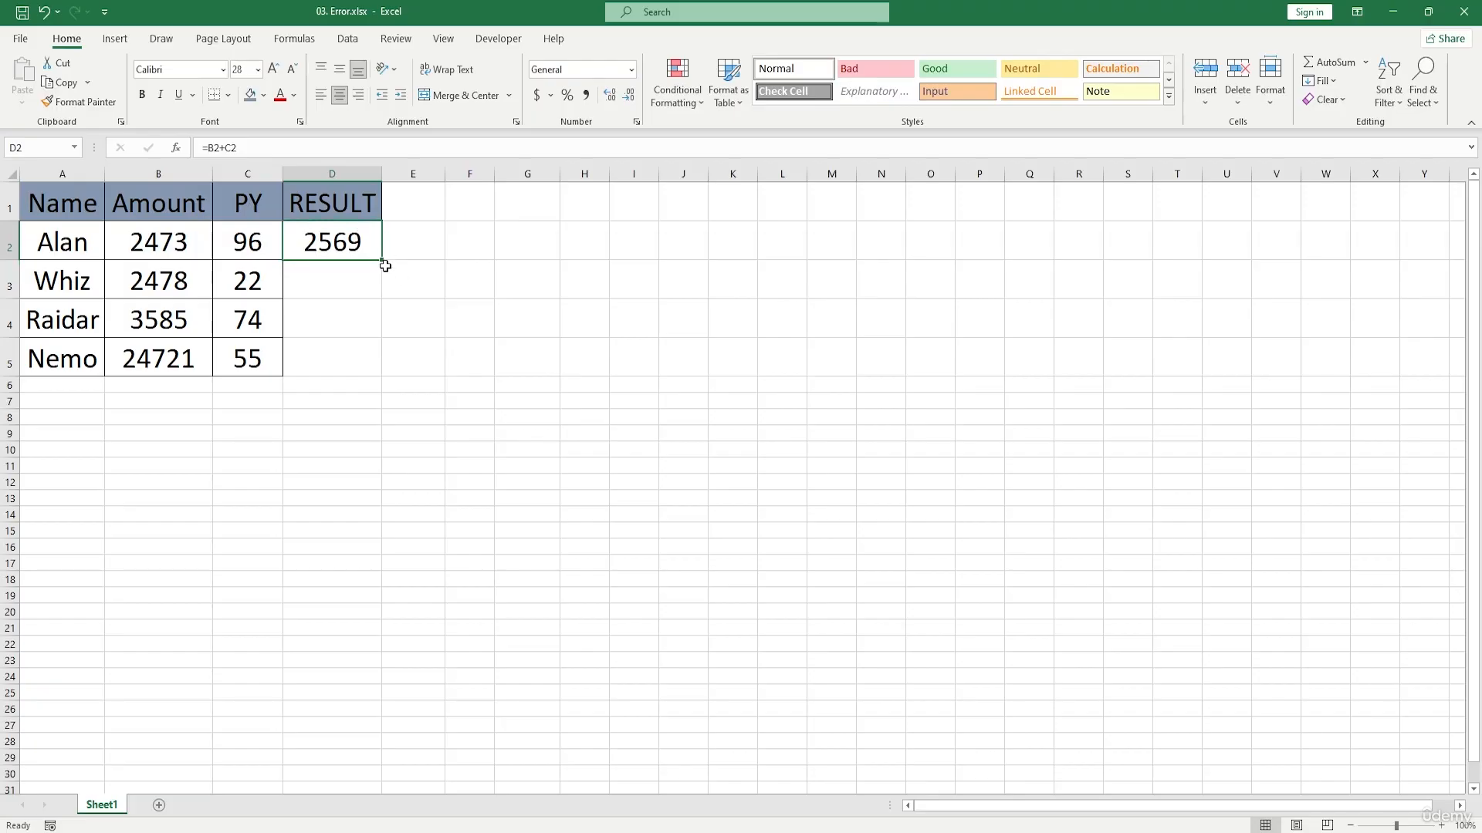
{"action": "left_click_drag", "start_coordinate": [383, 262], "coordinate": [390, 376]}
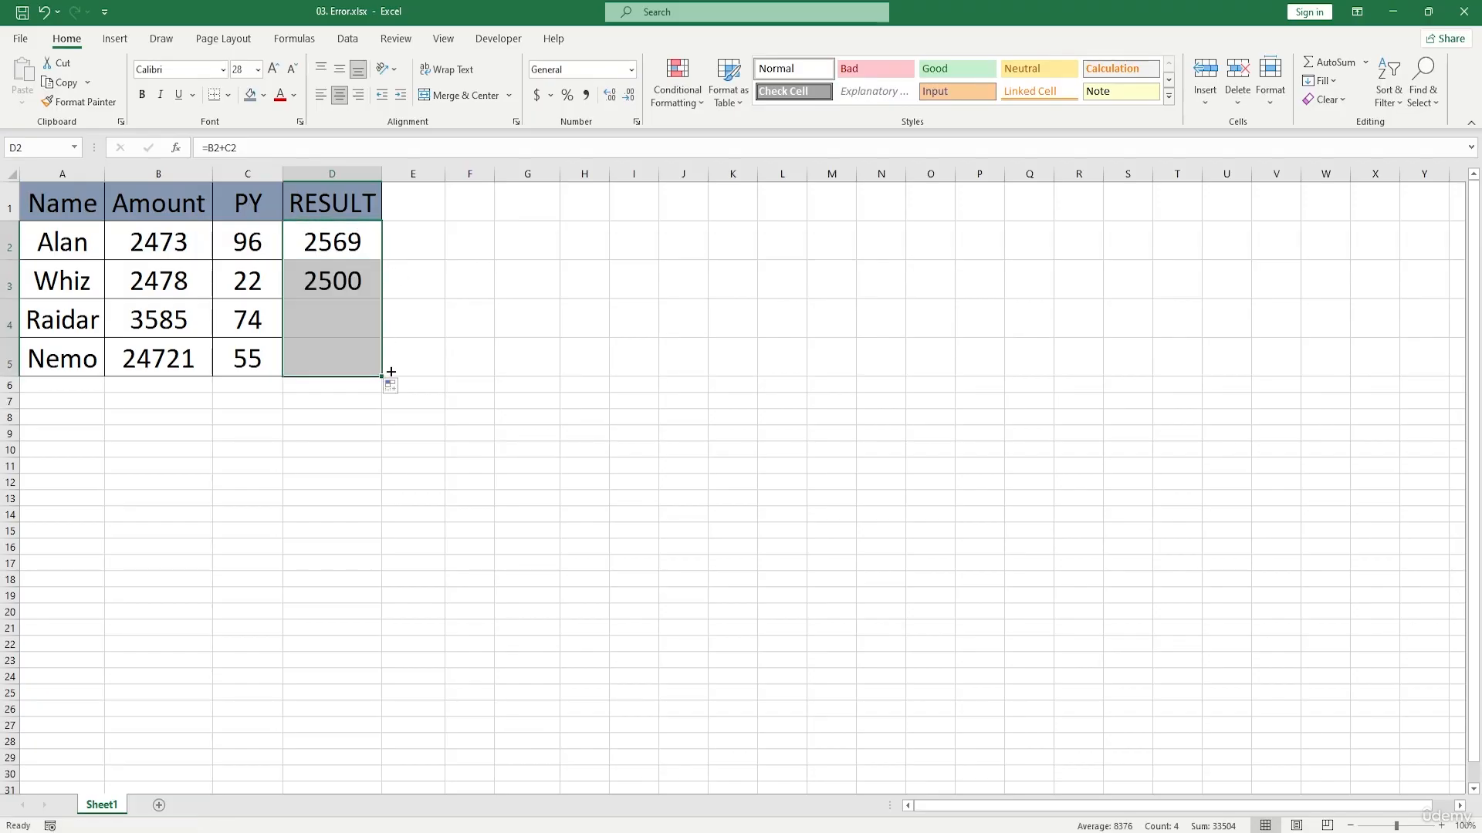
Step: Clear the PY value in C3 to test its effect on the result, and undo the deletion
{"action": "left_click", "coordinate": [242, 279]}
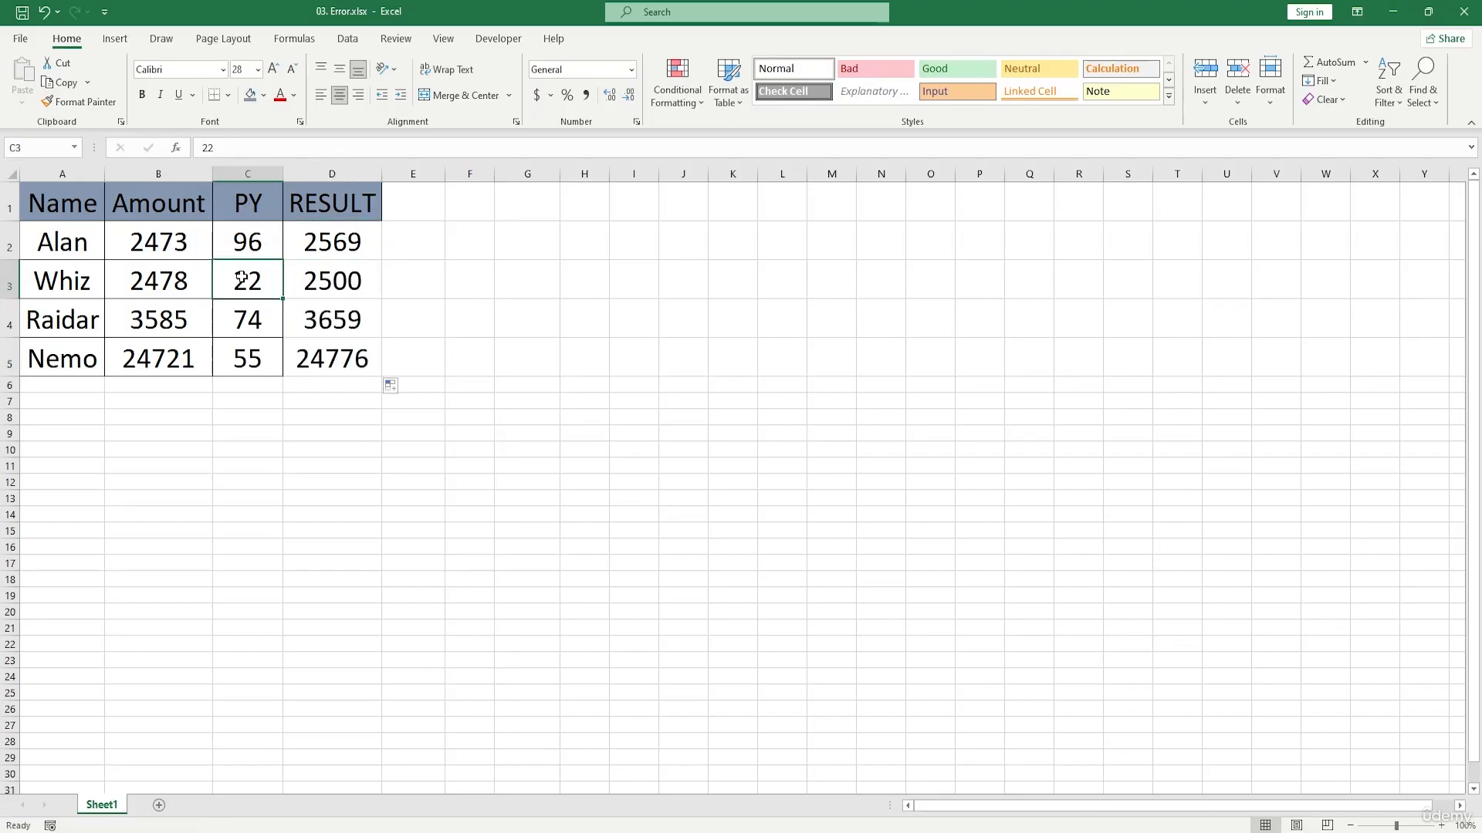
{"action": "key", "text": "Delete"}
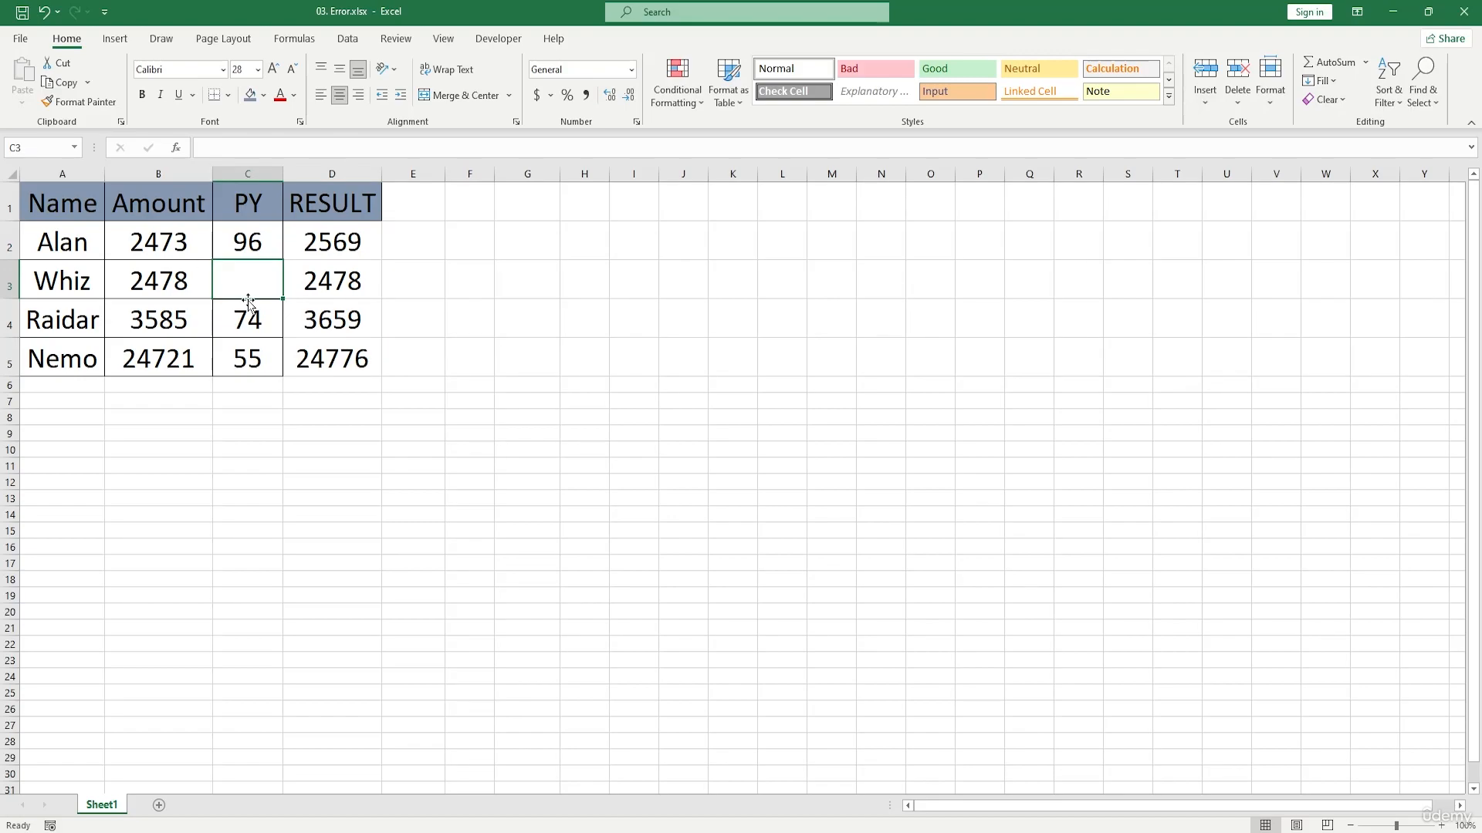
{"action": "key", "text": "ctrl+z"}
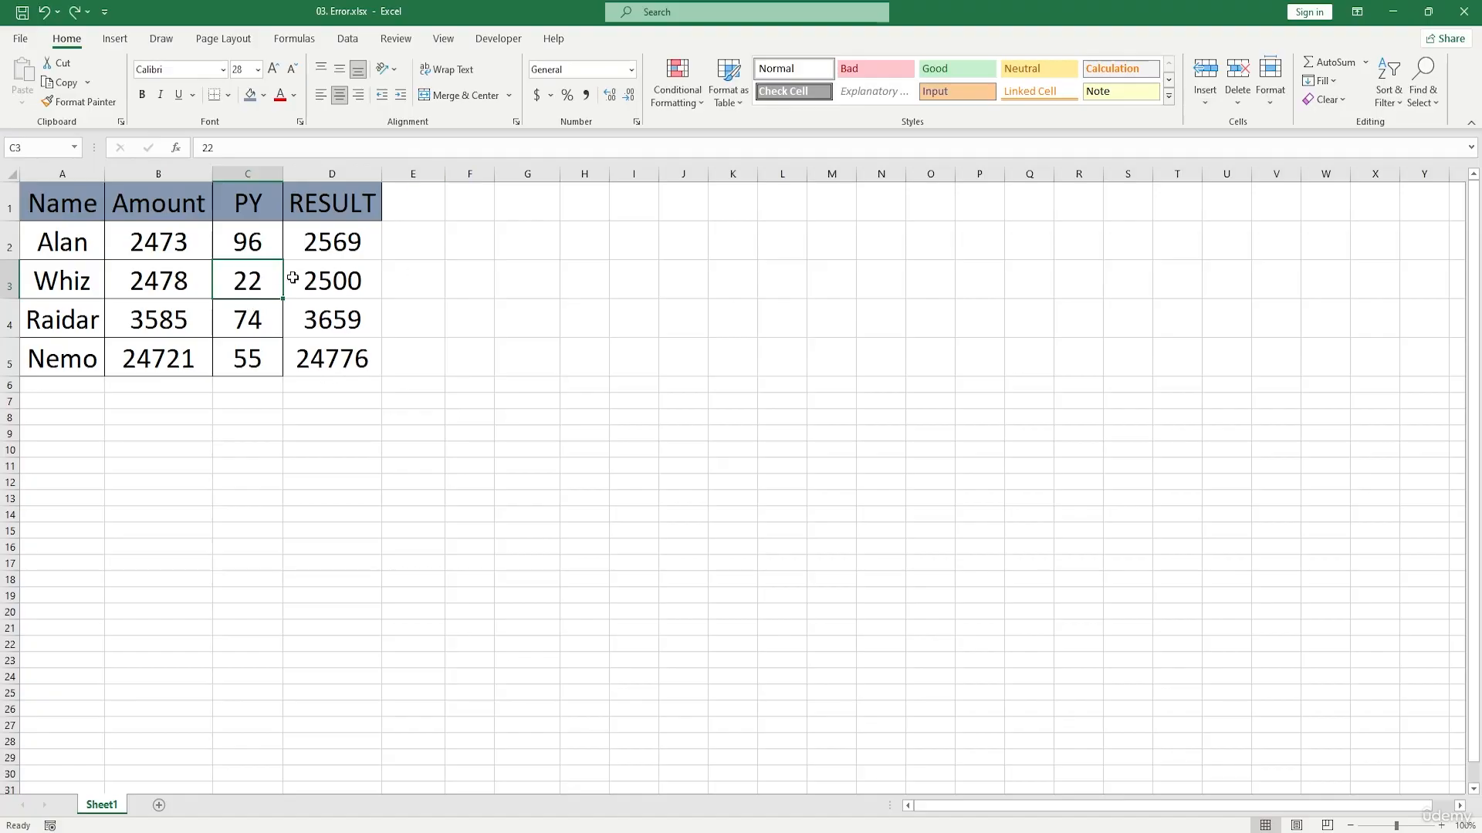
Step: Clear the RESULT formulas in D2:D5, enter =B2-C2 in D2 and fill it down through D5
{"action": "left_click_drag", "start_coordinate": [345, 260], "coordinate": [370, 358]}
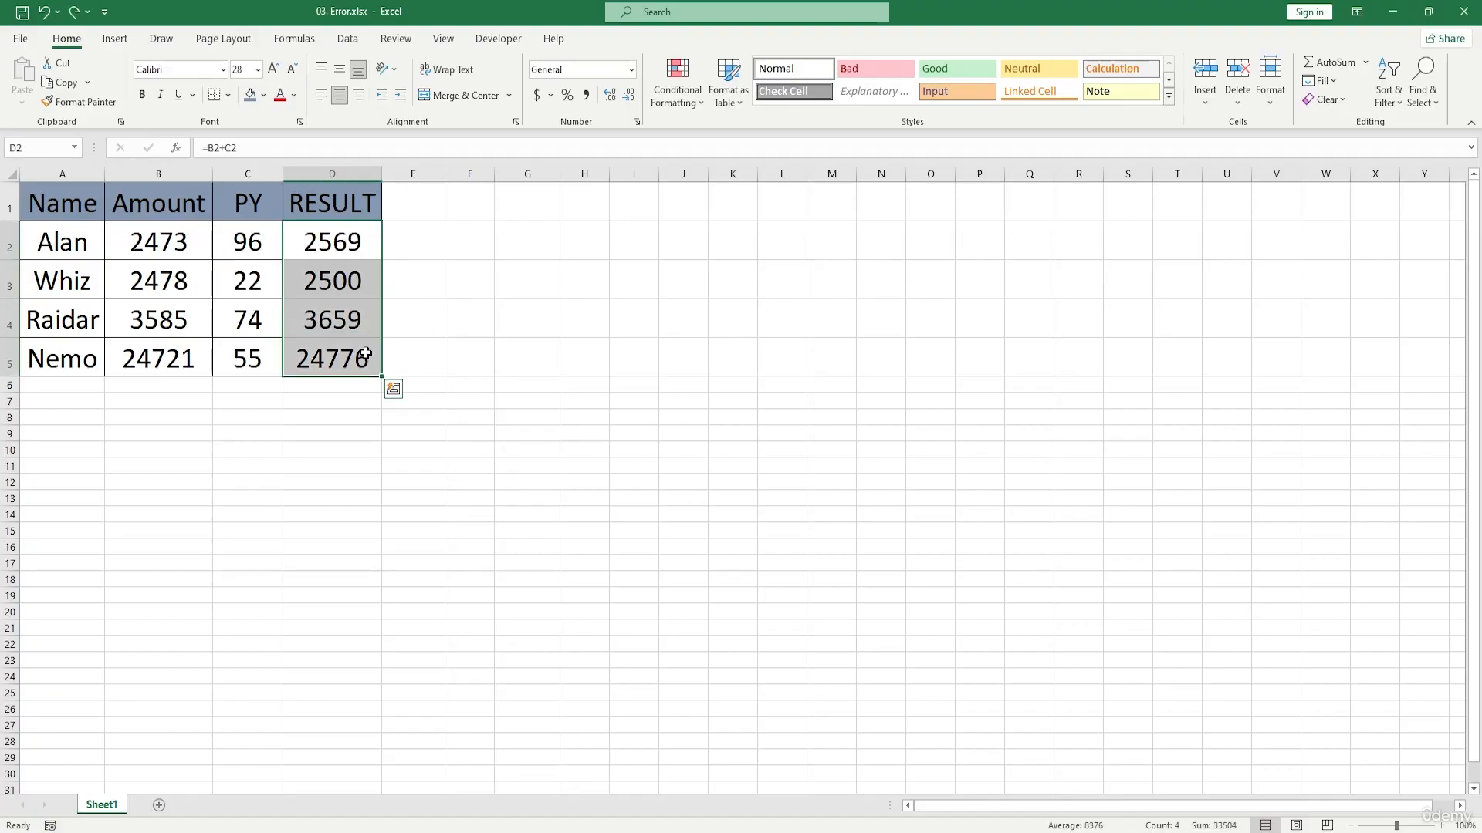
{"action": "key", "text": "Delete"}
{"action": "left_click", "coordinate": [358, 252]}
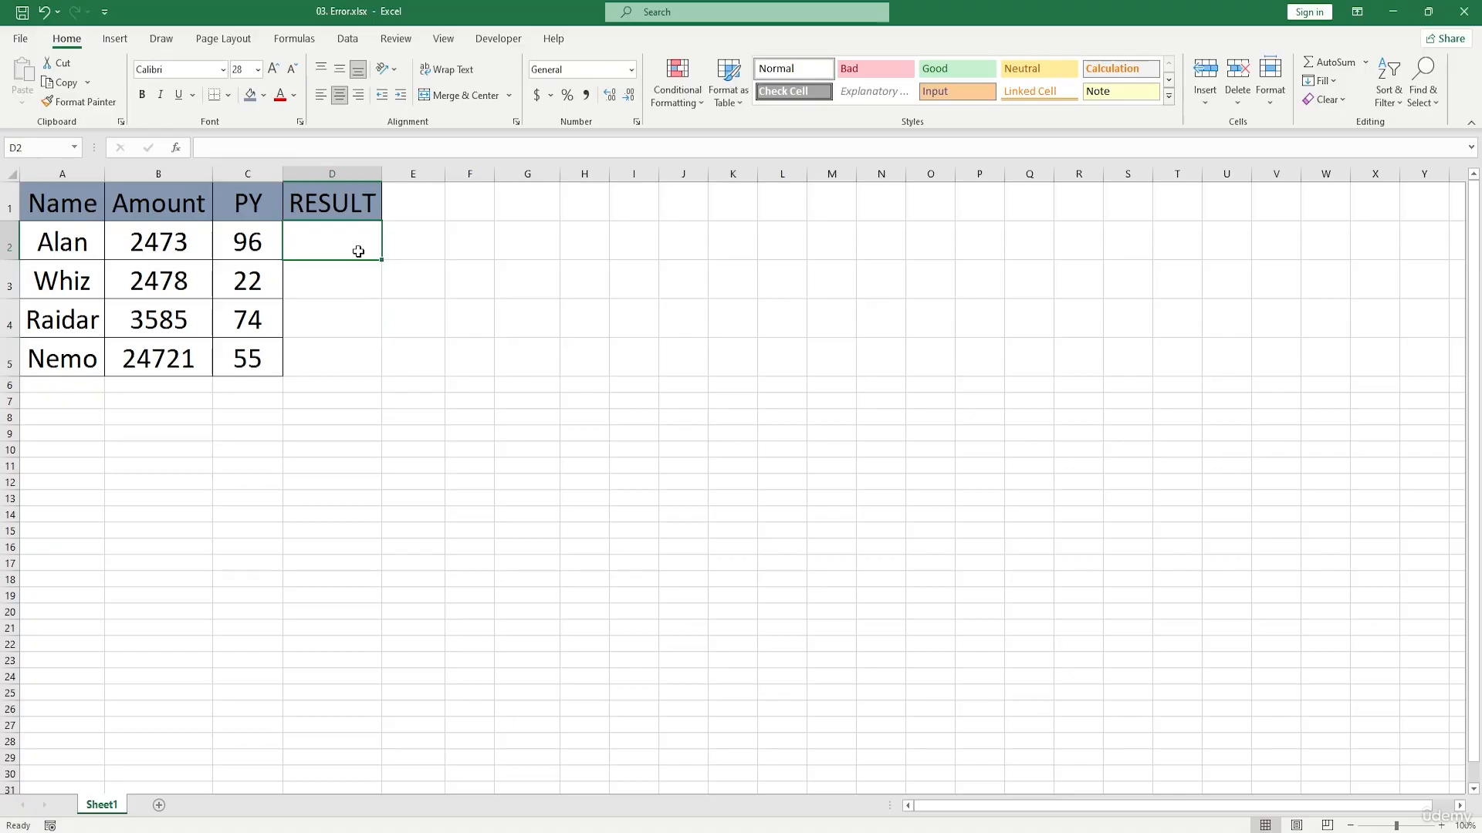
{"action": "type", "text": "="}
{"action": "left_click", "coordinate": [160, 240]}
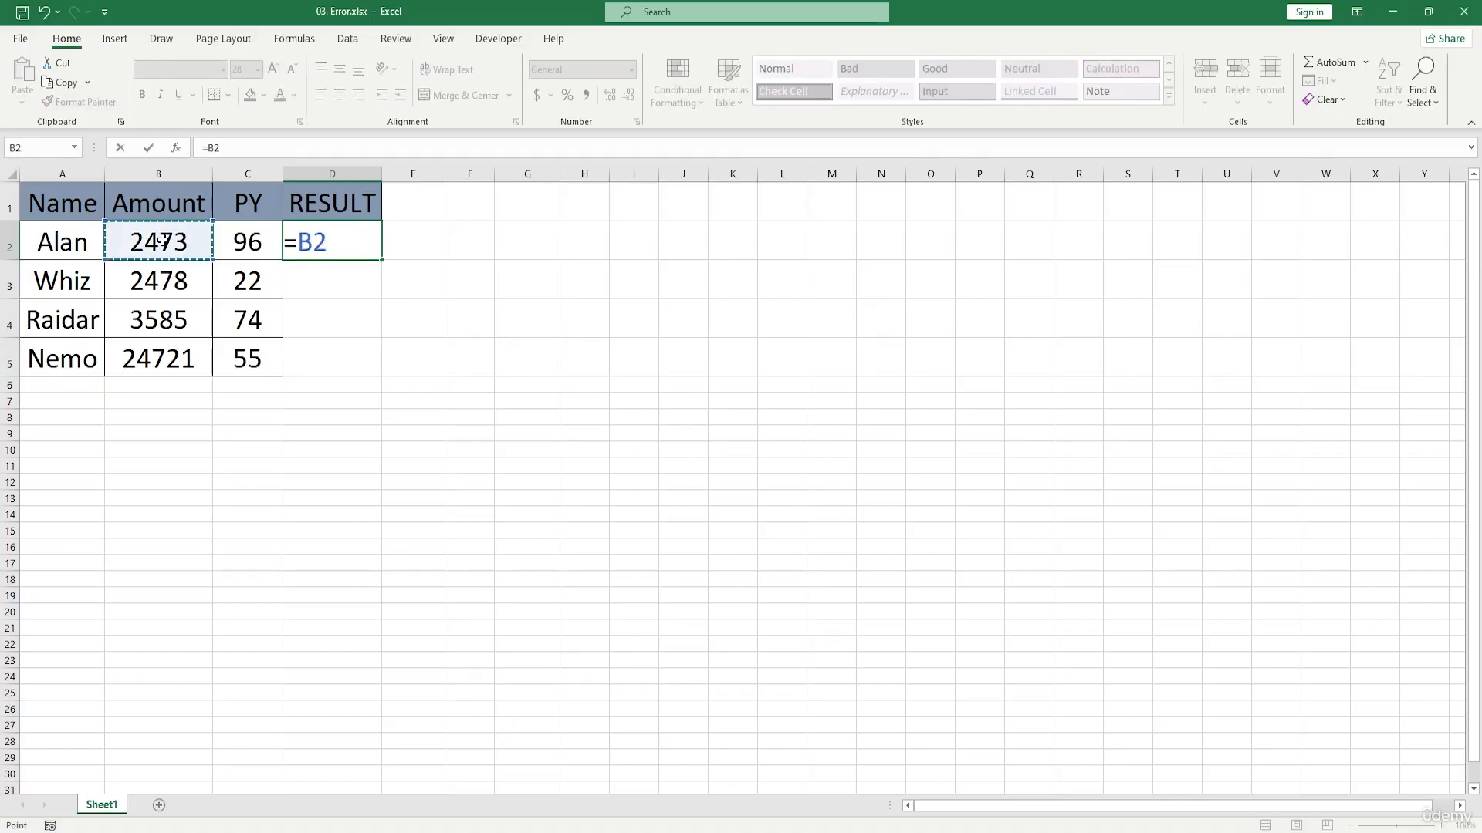
{"action": "type", "text": "-"}
{"action": "left_click", "coordinate": [259, 239]}
{"action": "key", "text": "Return"}
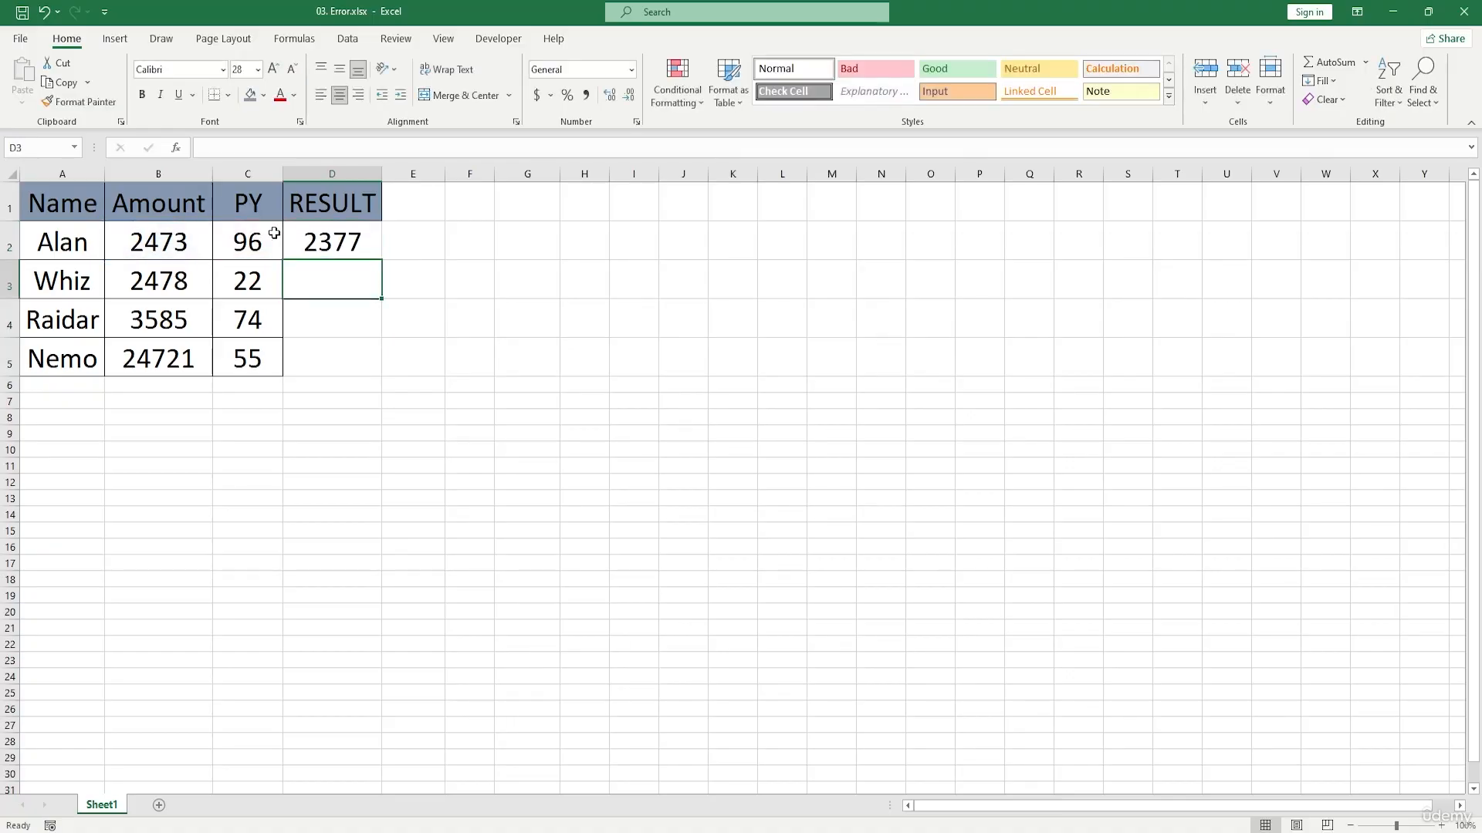
{"action": "left_click", "coordinate": [348, 243]}
{"action": "left_click_drag", "start_coordinate": [381, 260], "coordinate": [385, 364]}
Step: Replace the PY value in C3 with the text "word" and widen the RESULT column to fit its contents
{"action": "left_click", "coordinate": [258, 284]}
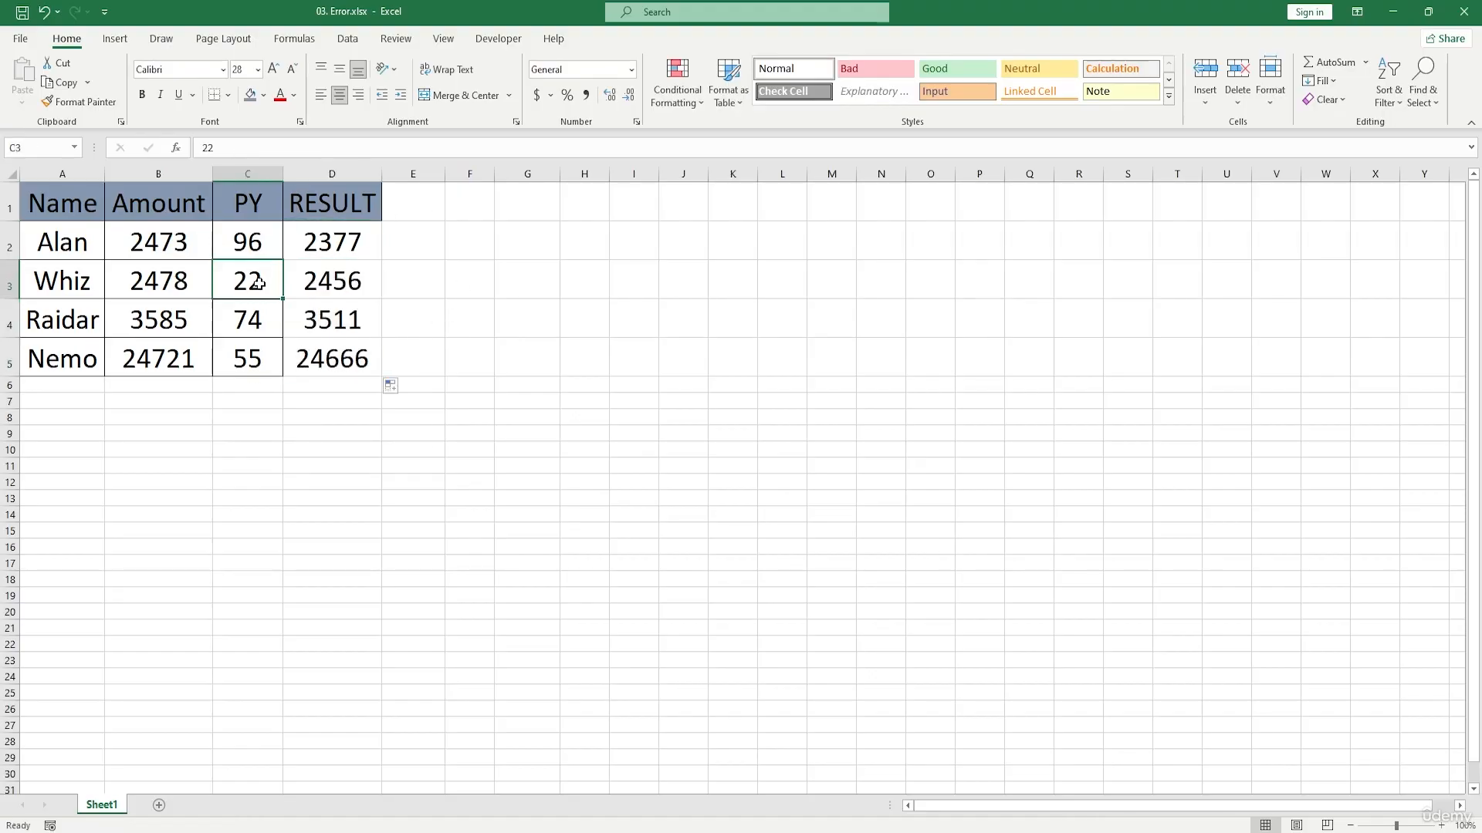
{"action": "key", "text": "Delete"}
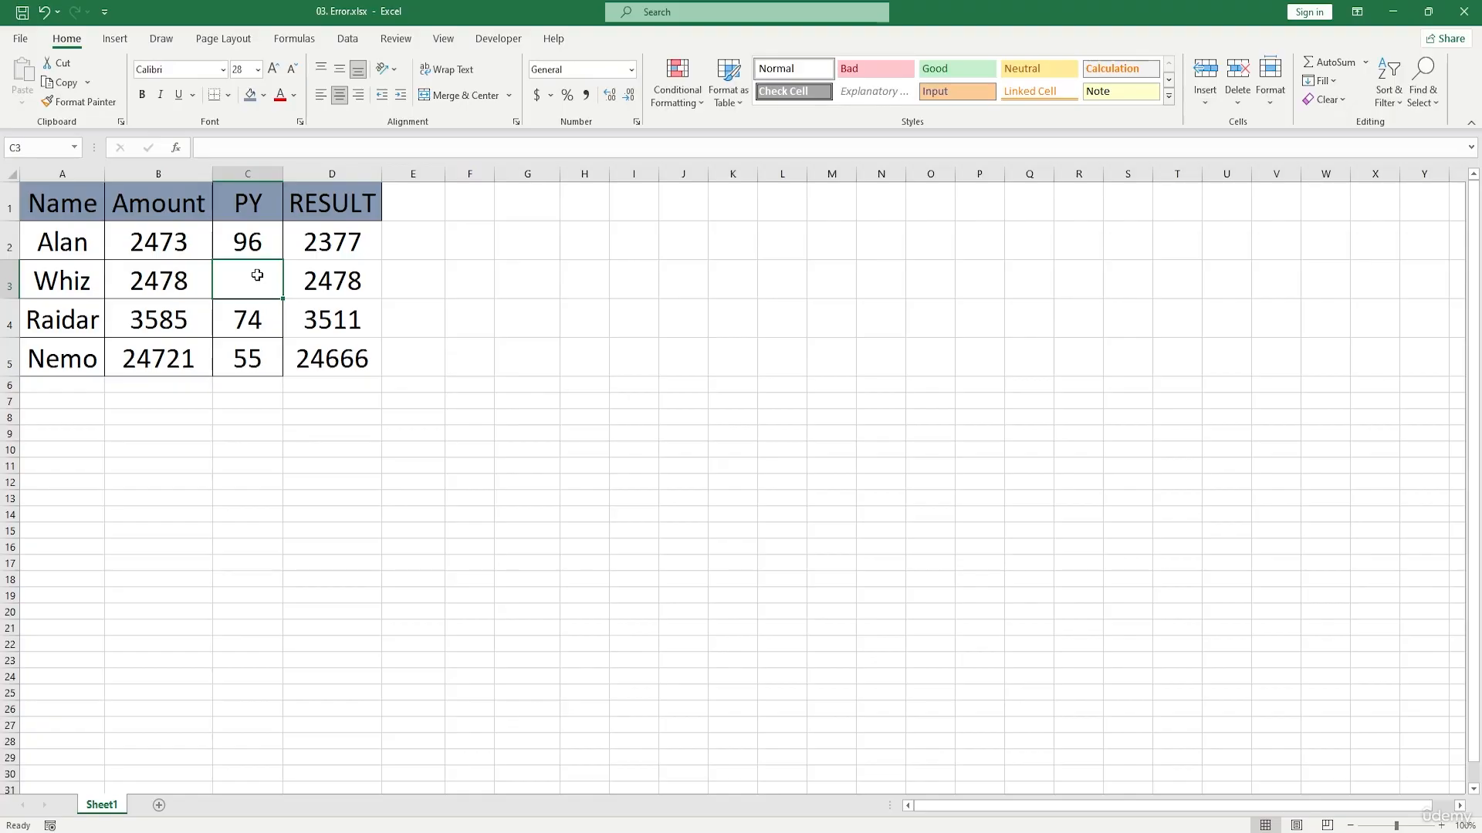
{"action": "type", "text": "word"}
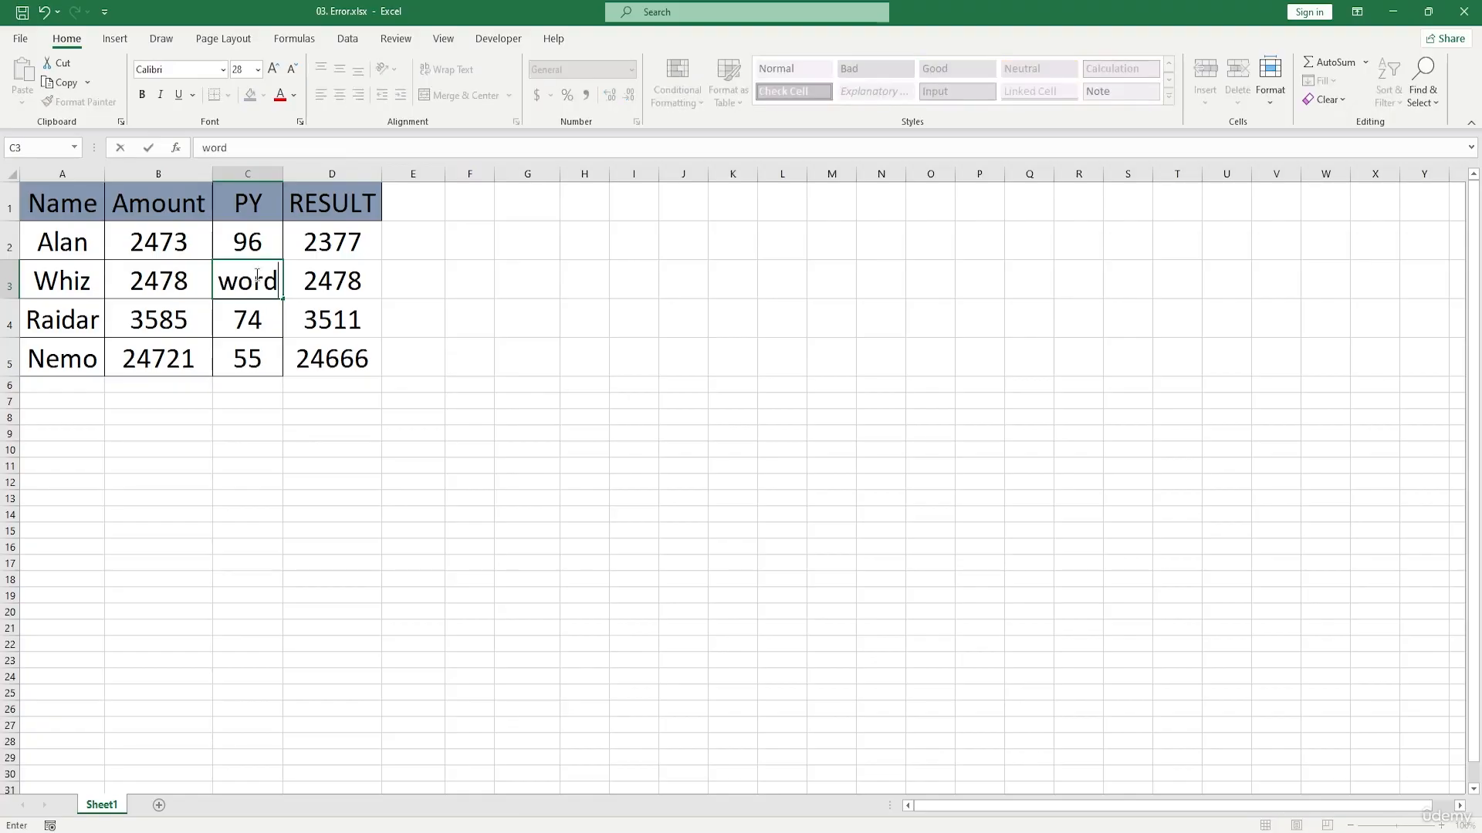
{"action": "key", "text": "Return"}
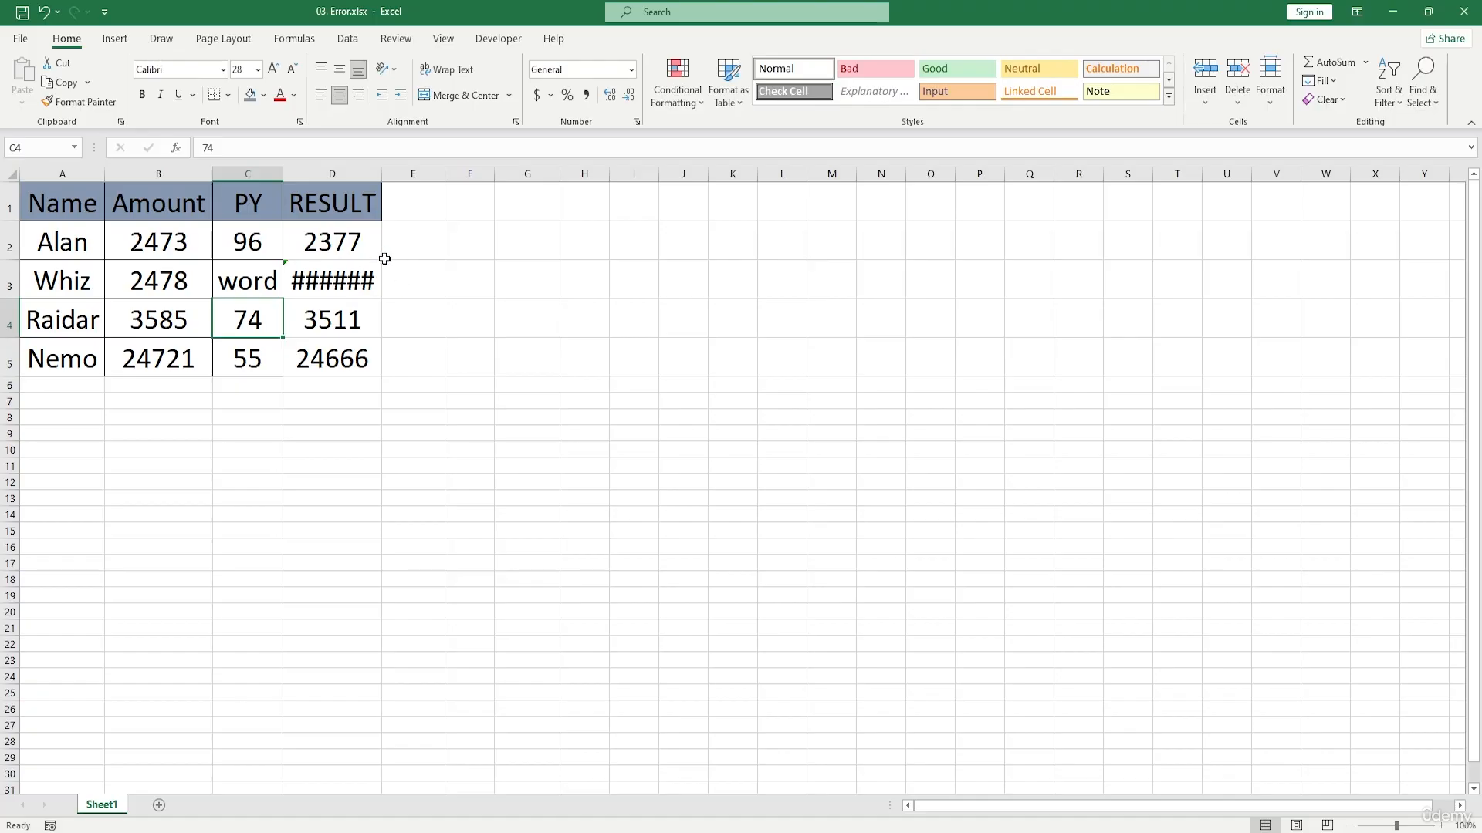
{"action": "left_click_drag", "start_coordinate": [381, 174], "coordinate": [416, 182]}
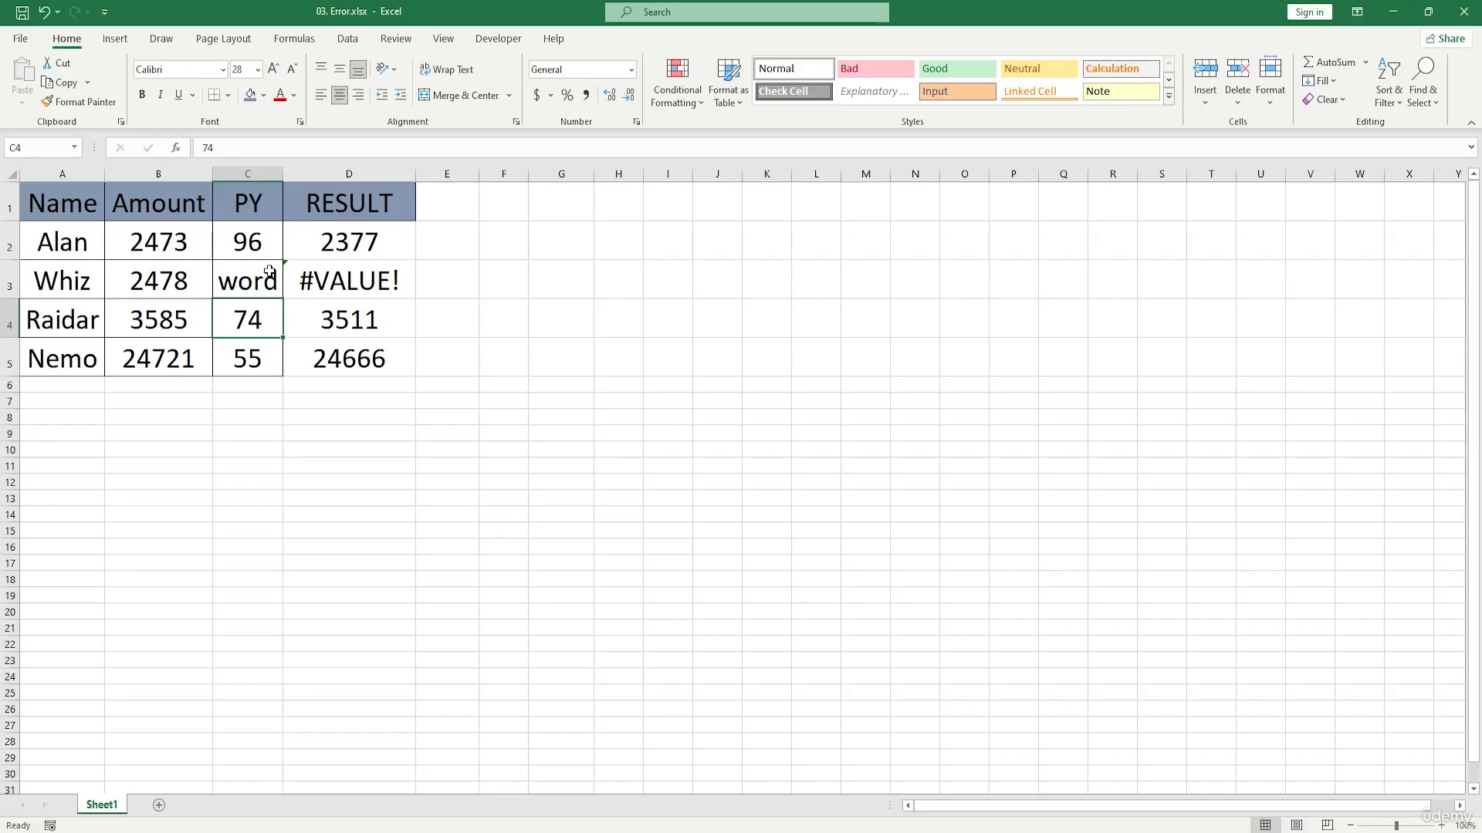
Step: Replace the text in the PY cell C3 with the number 45
{"action": "left_click_drag", "start_coordinate": [327, 298], "coordinate": [361, 363]}
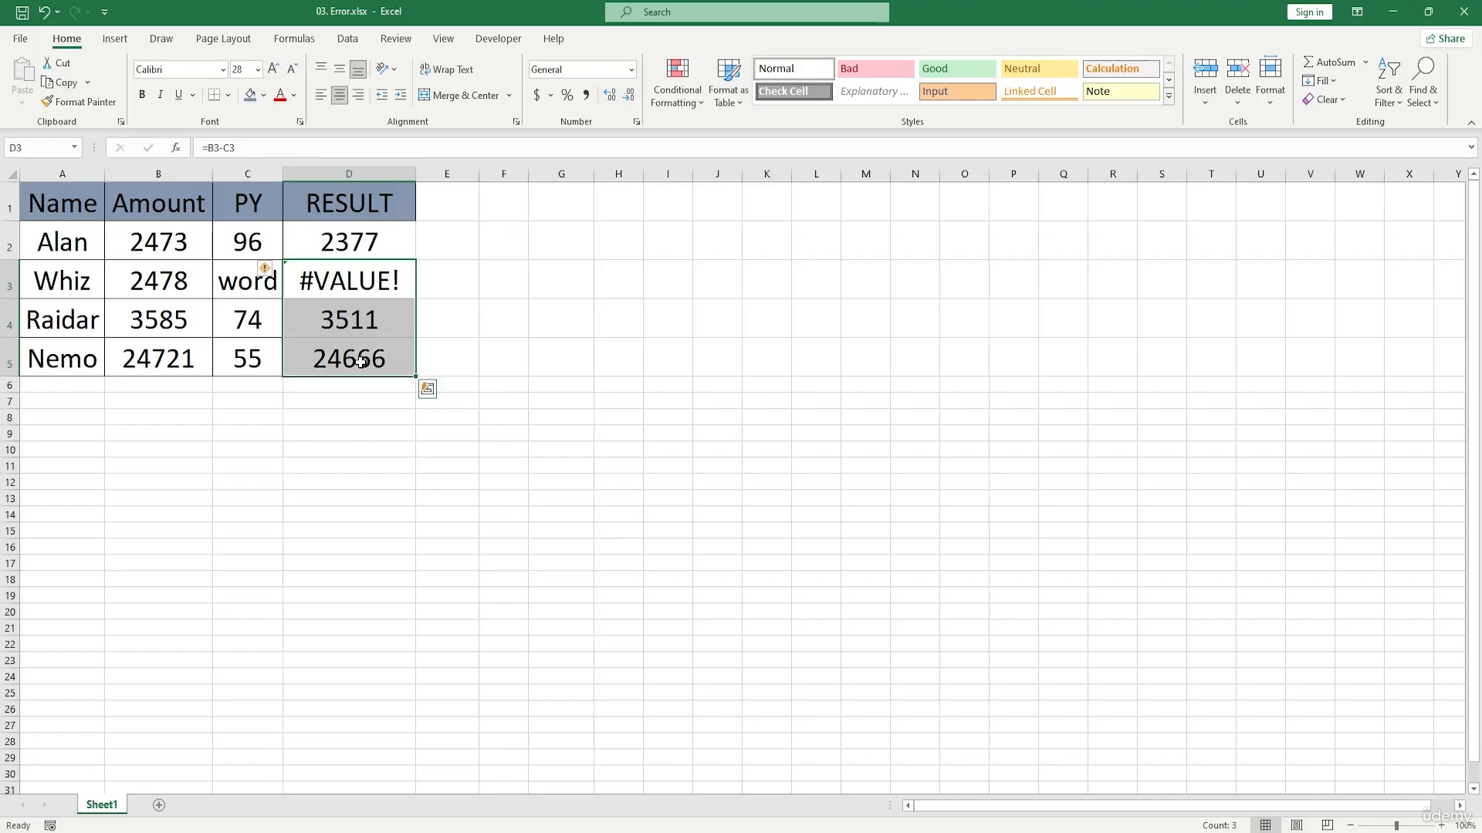
{"action": "left_click_drag", "start_coordinate": [355, 283], "coordinate": [377, 359]}
{"action": "left_click", "coordinate": [124, 287]}
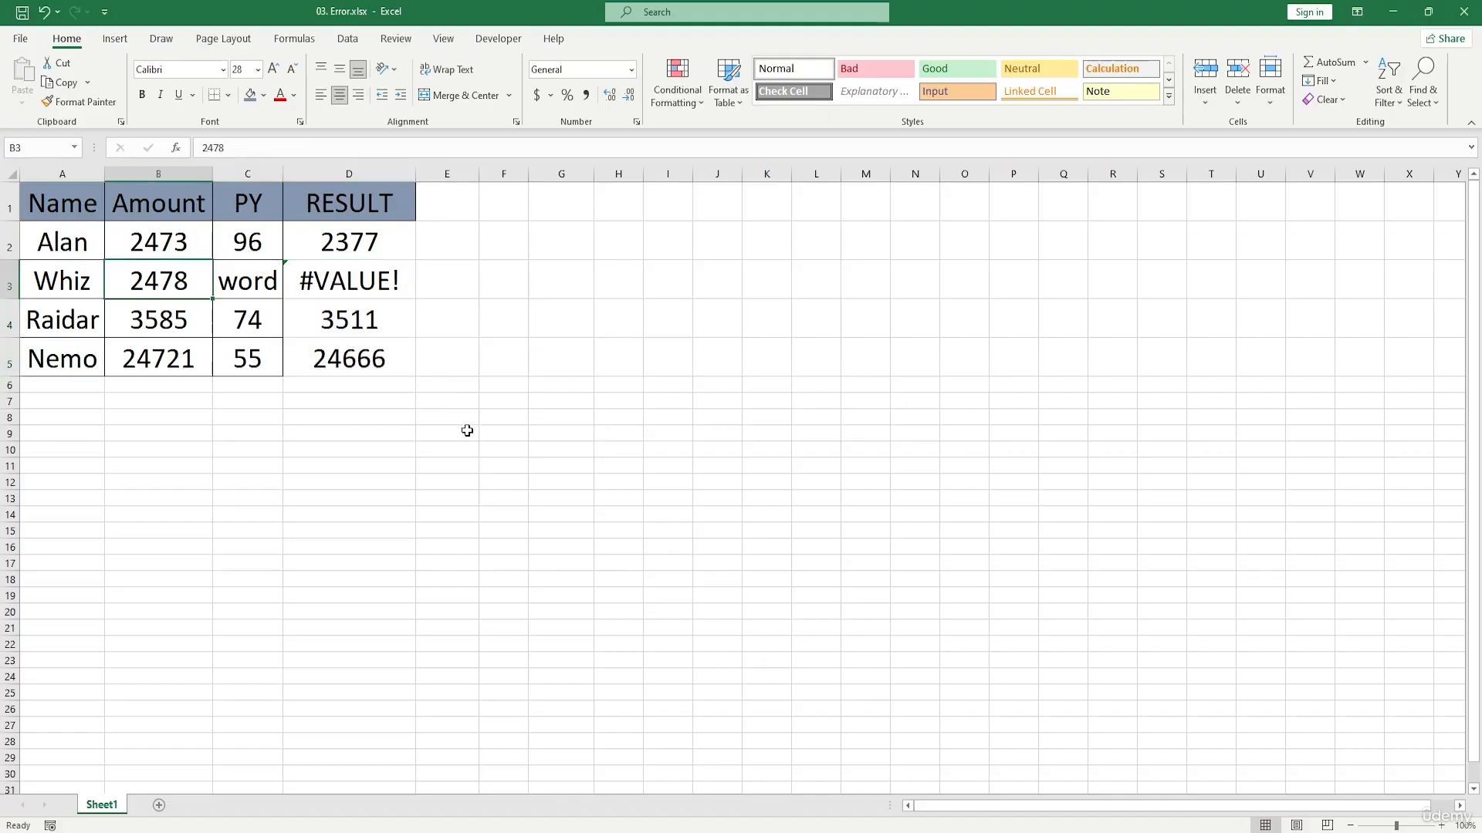
{"action": "left_click_drag", "start_coordinate": [366, 253], "coordinate": [383, 358]}
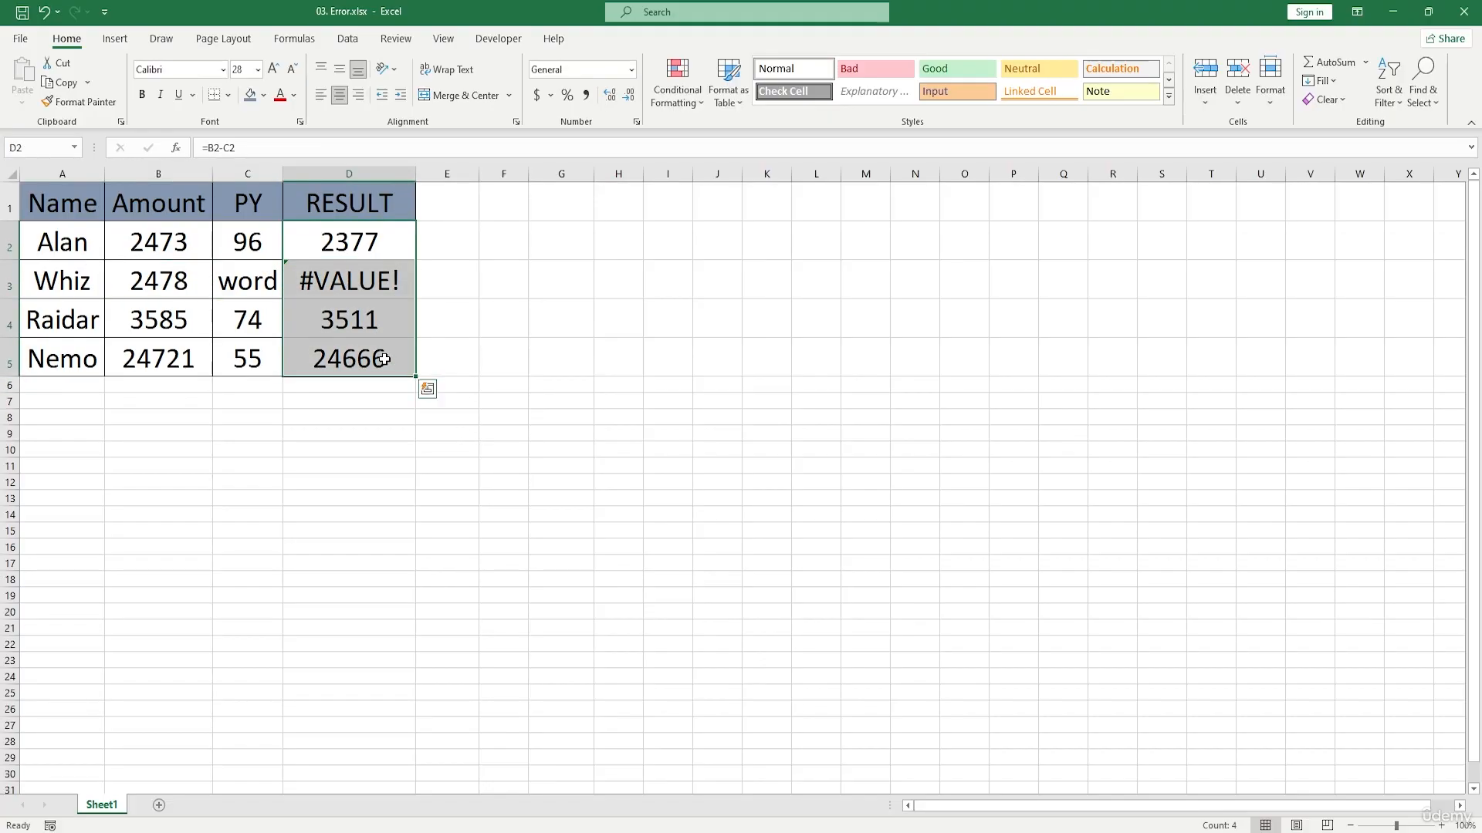
{"action": "left_click", "coordinate": [259, 284]}
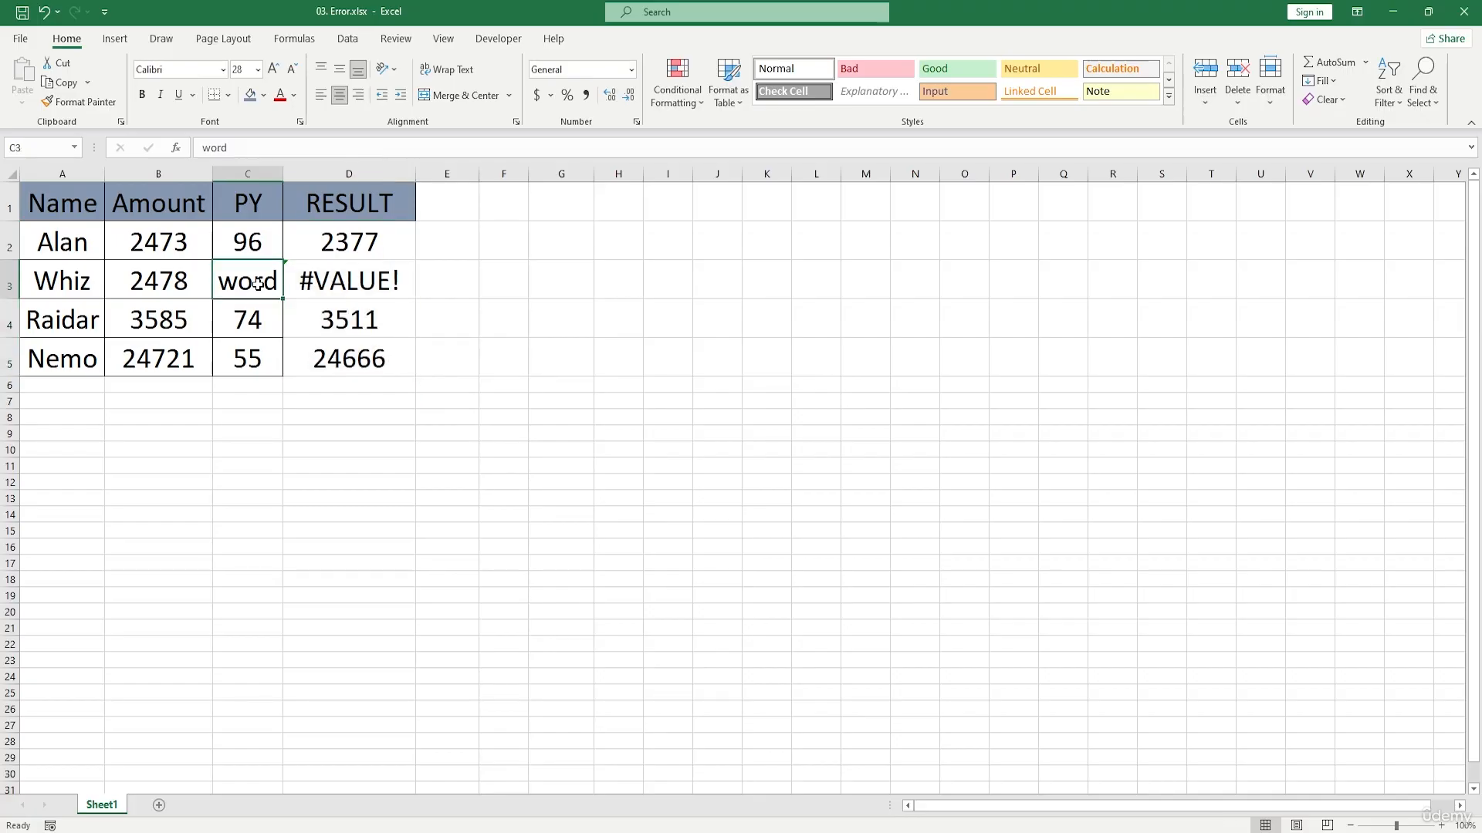
{"action": "key", "text": "BackSpace"}
{"action": "type", "text": "45"}
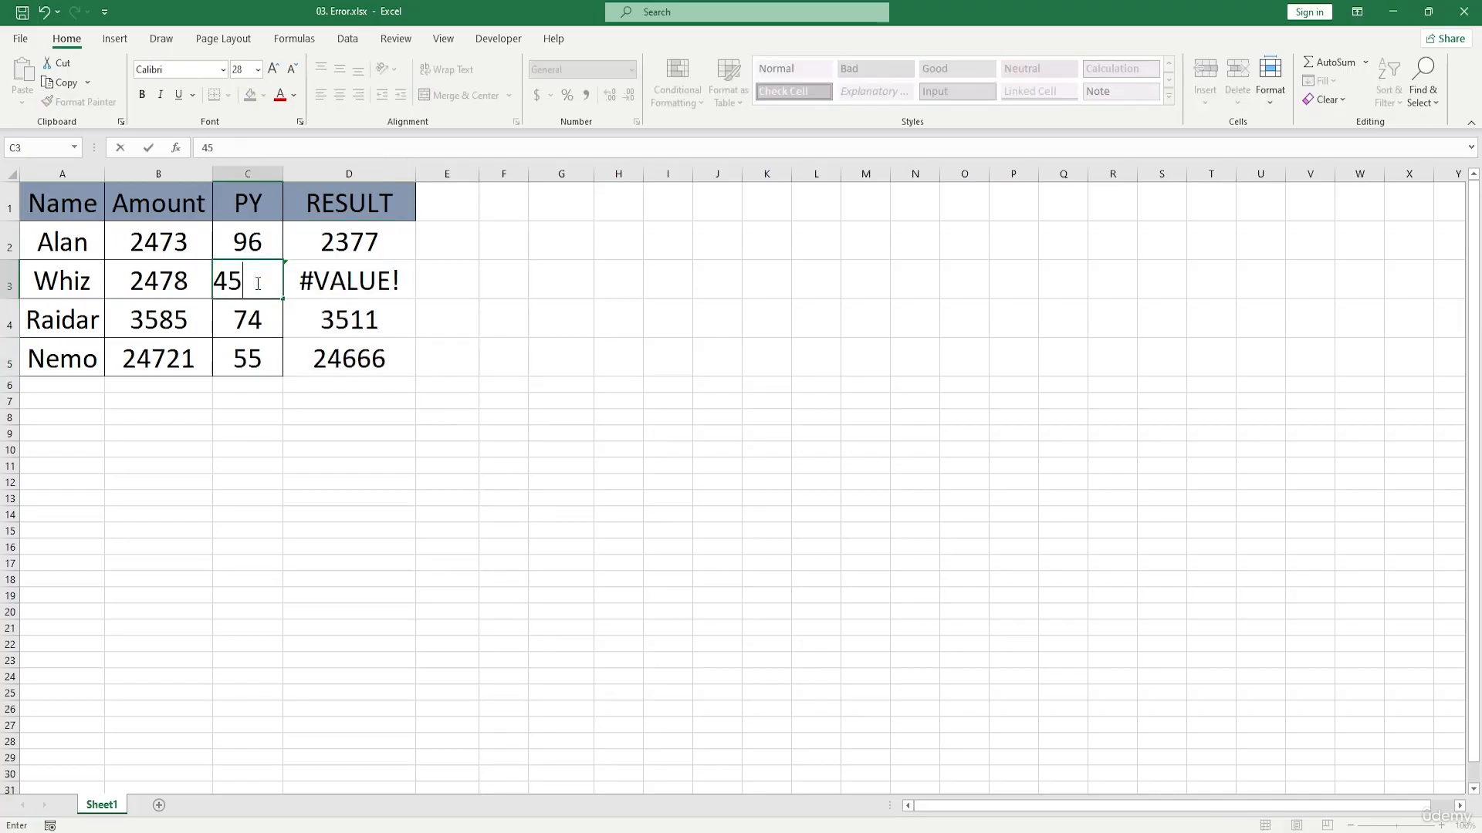
{"action": "left_click", "coordinate": [618, 384]}
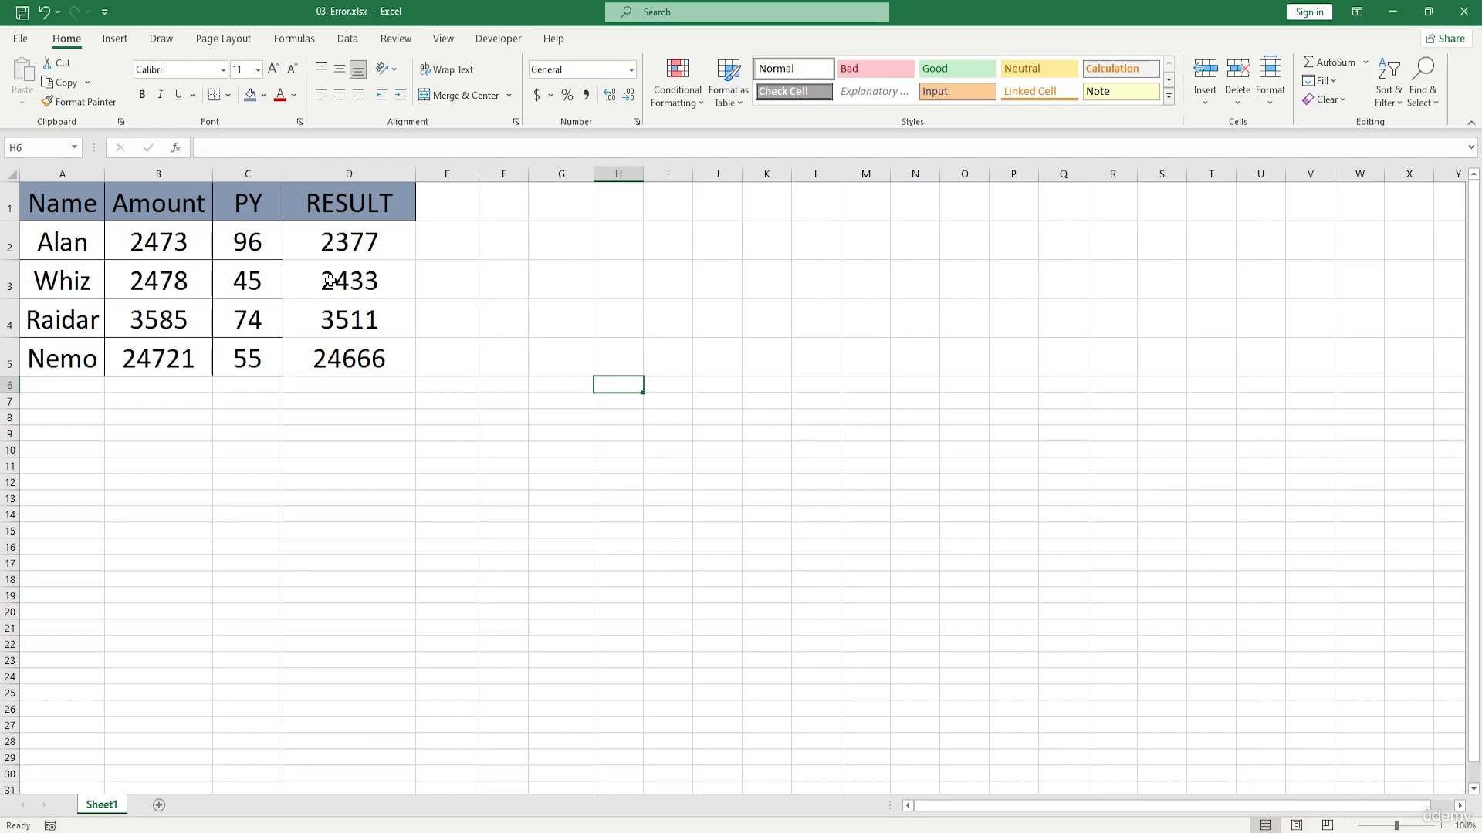
{"action": "type", "text": "**"}
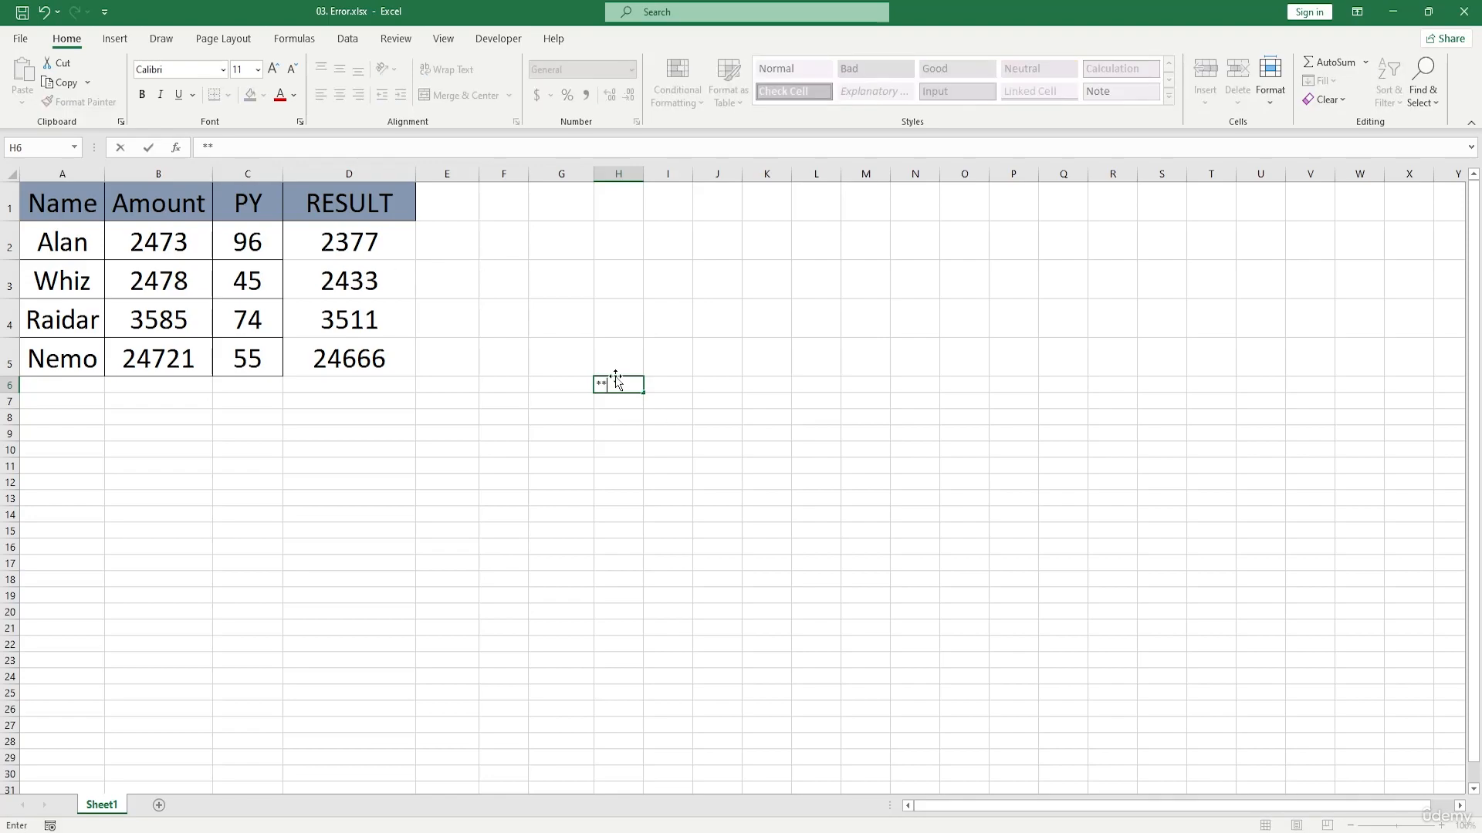
{"action": "left_click", "coordinate": [620, 388]}
{"action": "double_click", "coordinate": [620, 387]}
{"action": "key", "text": "BackSpace"}
{"action": "key", "text": "BackSpace"}
Step: Enter the text "there" in cell G3
{"action": "left_click", "coordinate": [565, 285]}
{"action": "double_click", "coordinate": [565, 286]}
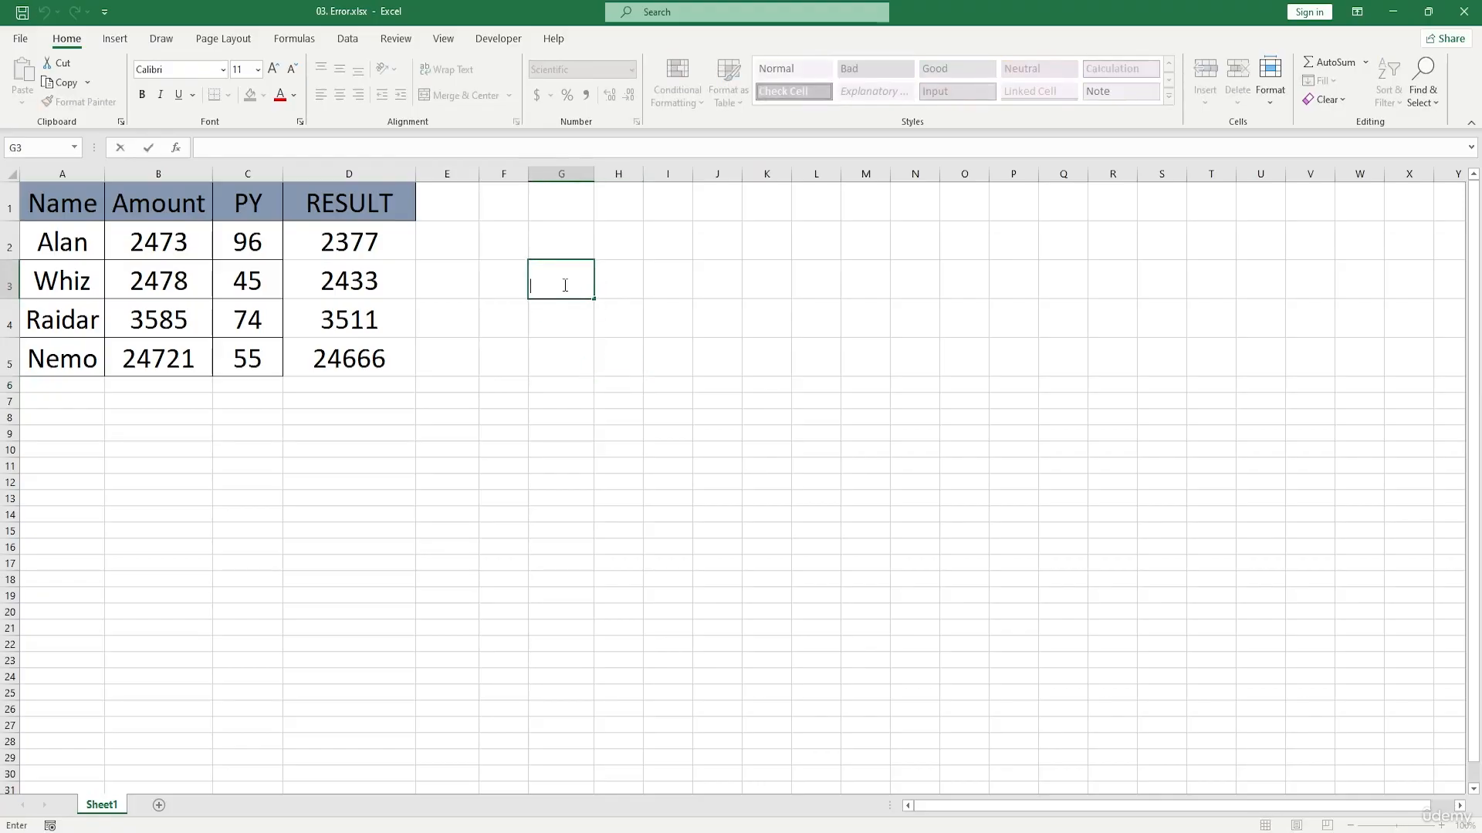
{"action": "type", "text": "here"}
{"action": "key", "text": "Return"}
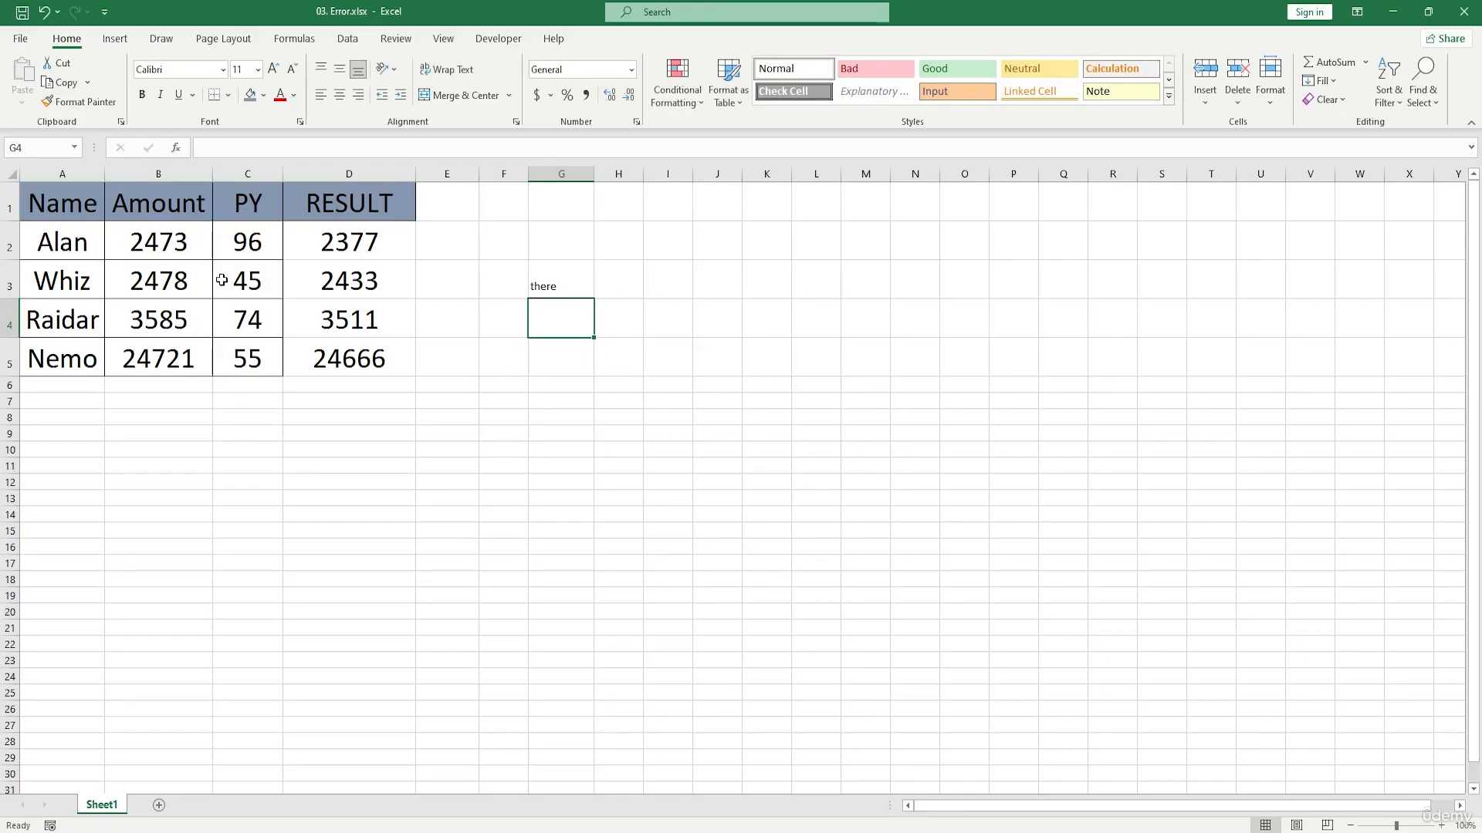
Step: Enter =UNIQUE(B2:B5) in G2 to list the unique Amount values above the text in G3
{"action": "left_click", "coordinate": [188, 248]}
{"action": "left_click_drag", "start_coordinate": [188, 248], "coordinate": [189, 359]}
{"action": "left_click_drag", "start_coordinate": [541, 248], "coordinate": [582, 358]}
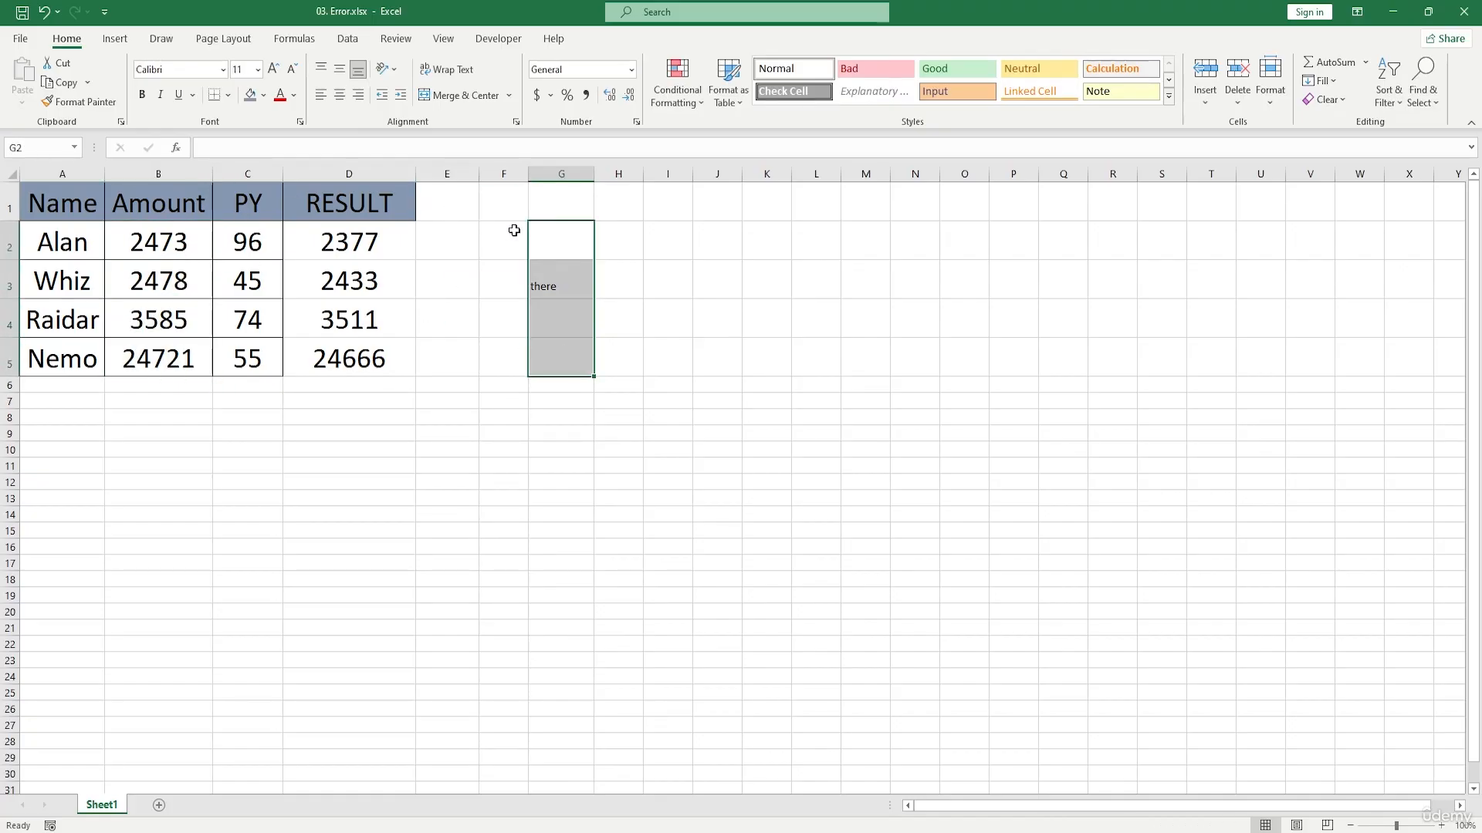
{"action": "left_click", "coordinate": [560, 239]}
{"action": "type", "text": "="}
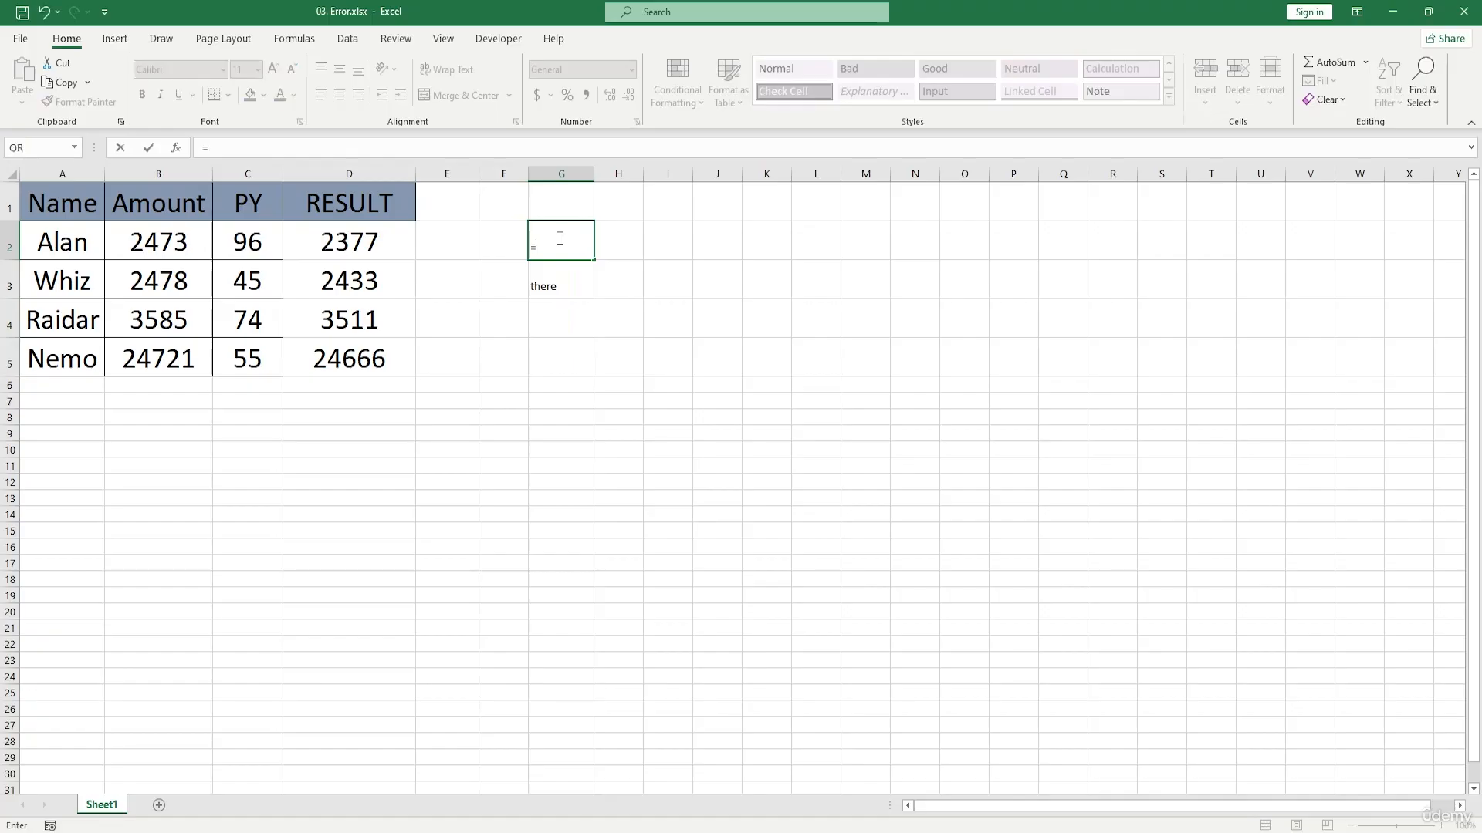
{"action": "type", "text": "uniq"}
{"action": "key", "text": "Tab"}
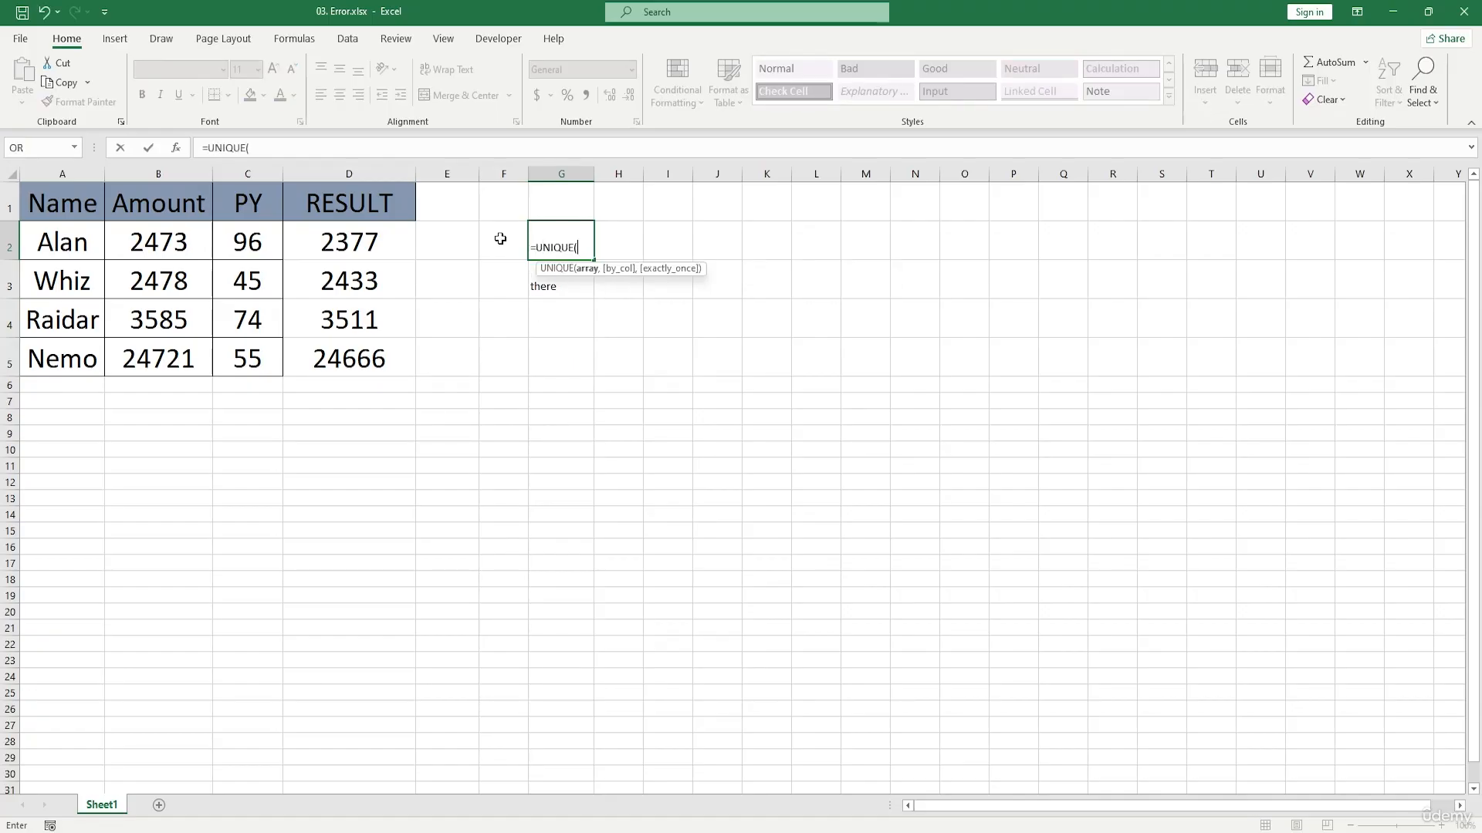
{"action": "left_click", "coordinate": [179, 251]}
{"action": "left_click_drag", "start_coordinate": [179, 251], "coordinate": [188, 358]}
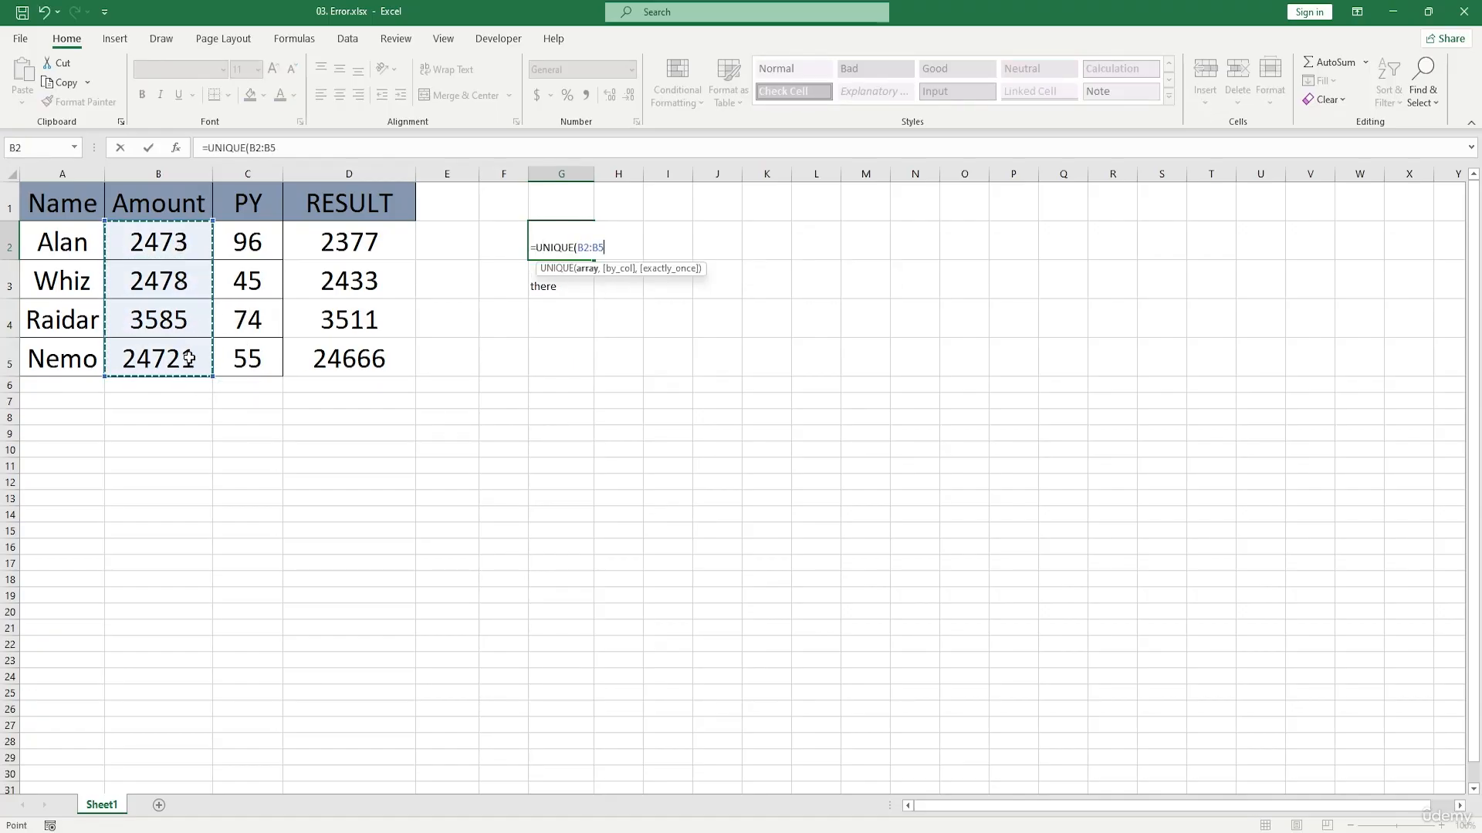
{"action": "type", "text": ")"}
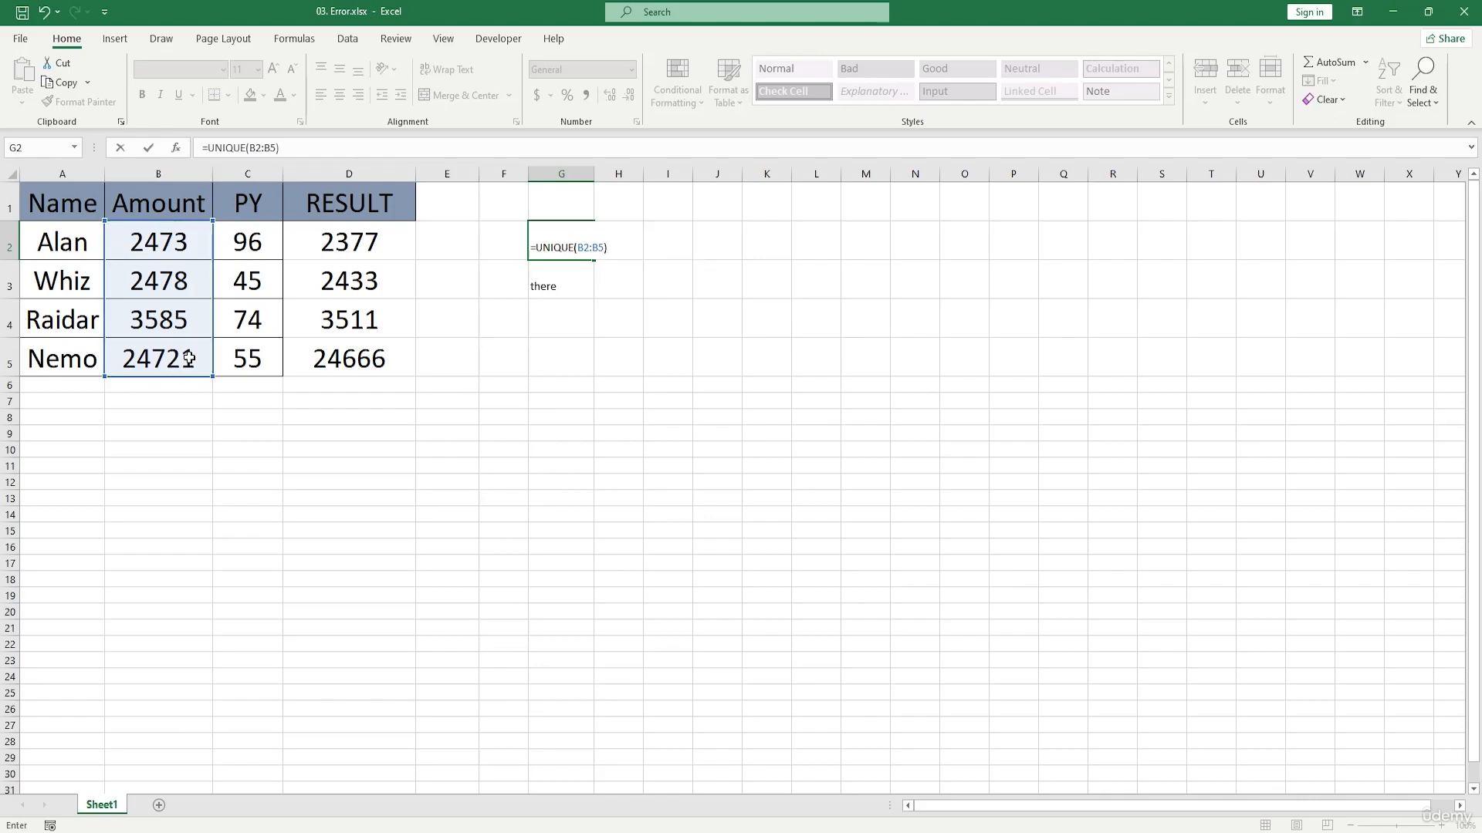
{"action": "key", "text": "Return"}
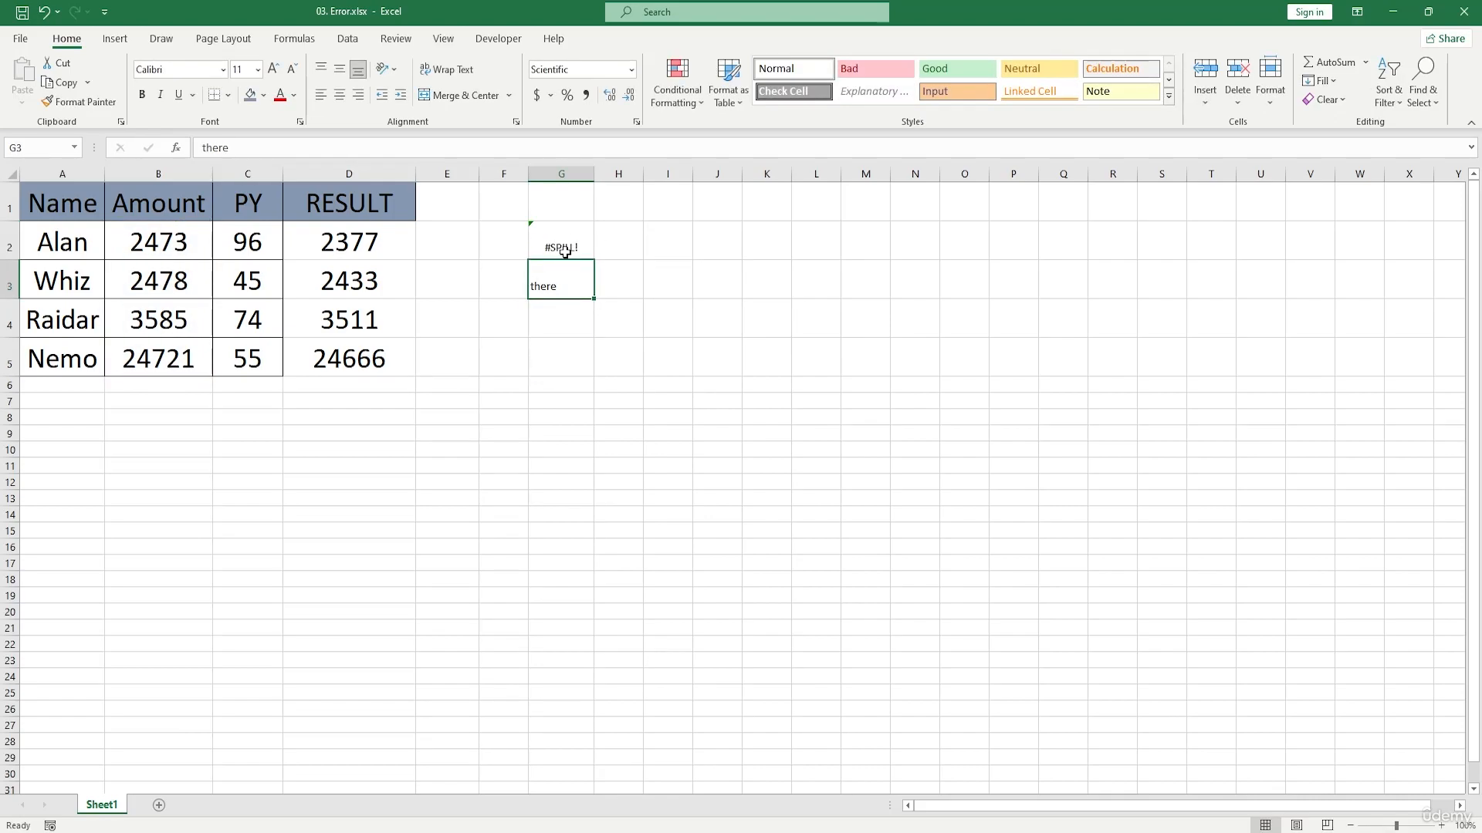
Step: Inspect the spill range of the UNIQUE formula and delete the blocking text from G3
{"action": "left_click_drag", "start_coordinate": [174, 243], "coordinate": [166, 359]}
{"action": "left_click_drag", "start_coordinate": [562, 244], "coordinate": [567, 354]}
{"action": "left_click", "coordinate": [609, 307]}
{"action": "left_click", "coordinate": [569, 248]}
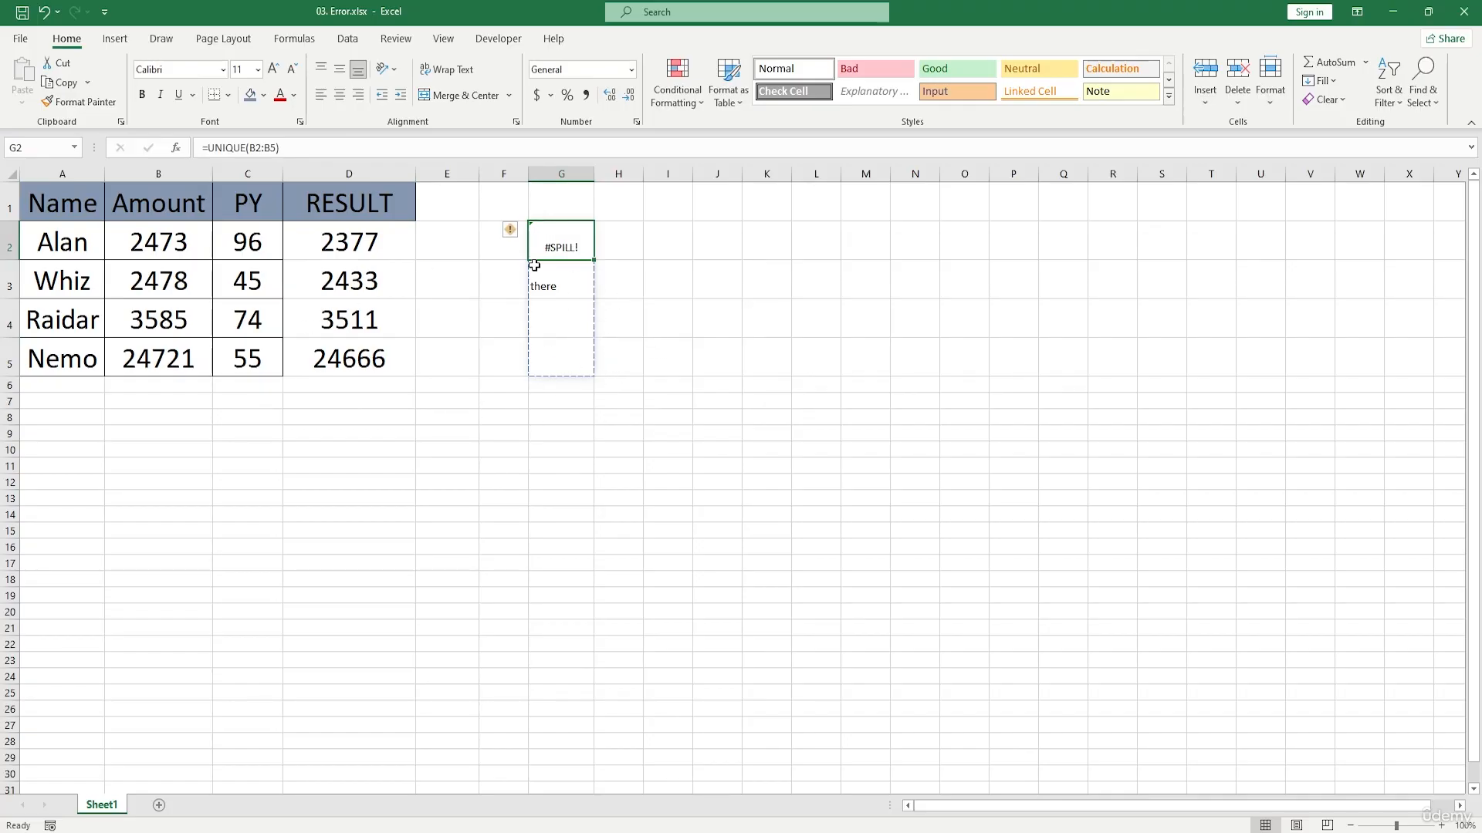
{"action": "left_click", "coordinate": [569, 281]}
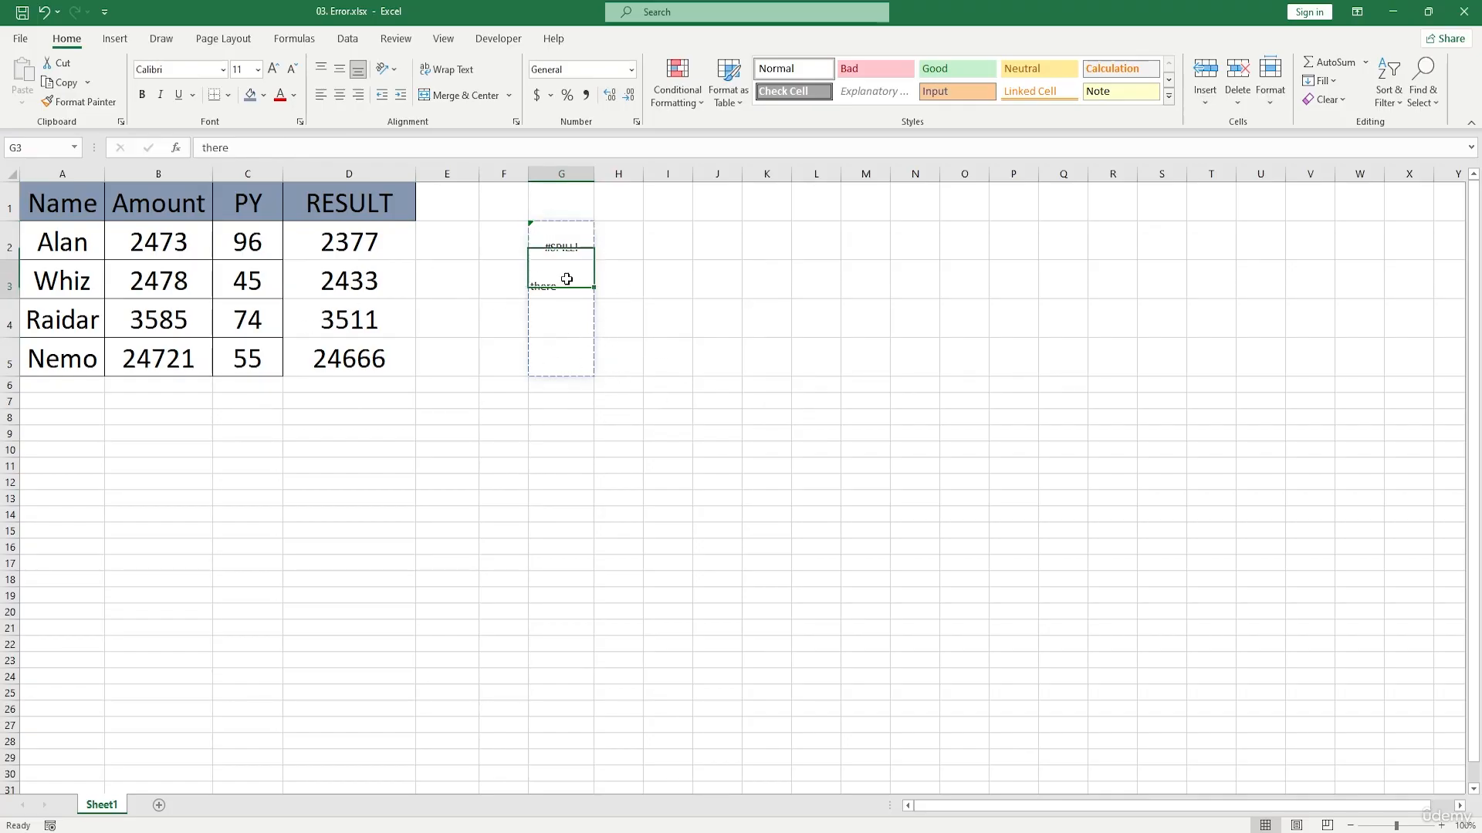
{"action": "key", "text": "Delete"}
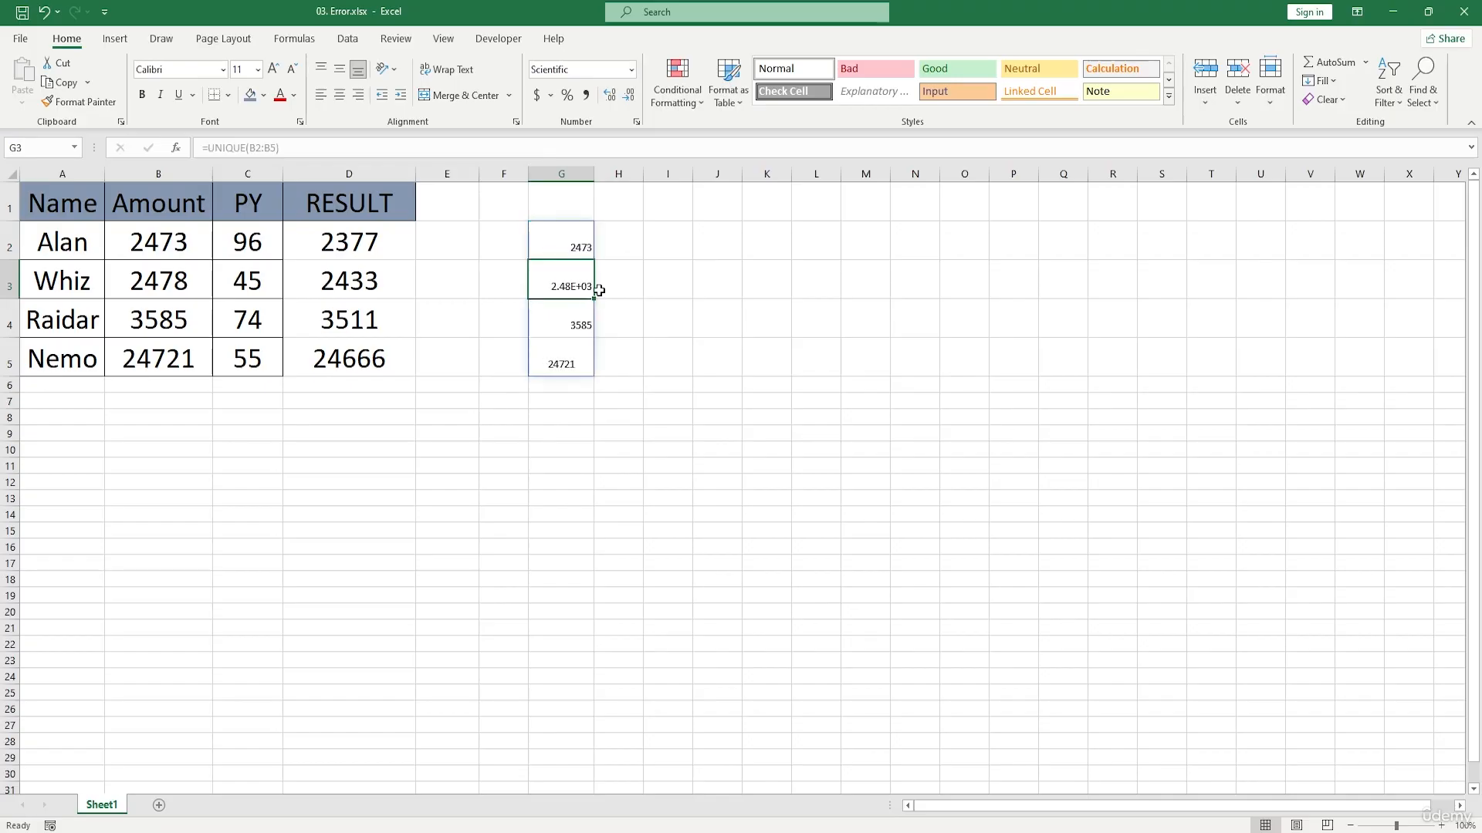
Step: Widen column G slightly and clear the spilled UNIQUE results in G2:G5
{"action": "left_click", "coordinate": [606, 312]}
{"action": "left_click_drag", "start_coordinate": [593, 174], "coordinate": [631, 175]}
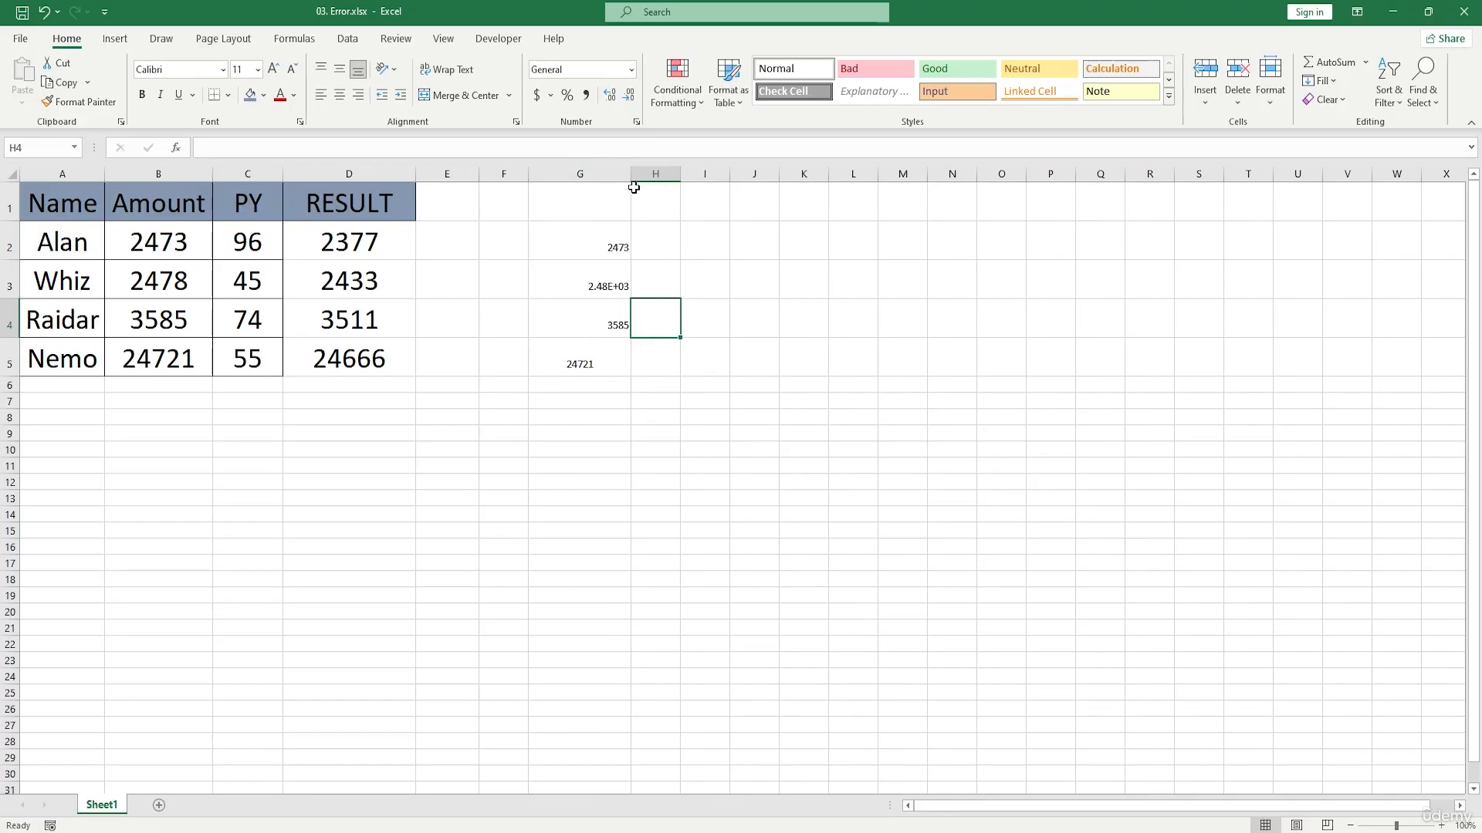
{"action": "mouse_move", "coordinate": [630, 175]}
{"action": "left_mouse_down"}
{"action": "mouse_move", "coordinate": [714, 189]}
{"action": "mouse_move", "coordinate": [713, 174]}
{"action": "mouse_move", "coordinate": [605, 174]}
{"action": "left_mouse_up"}
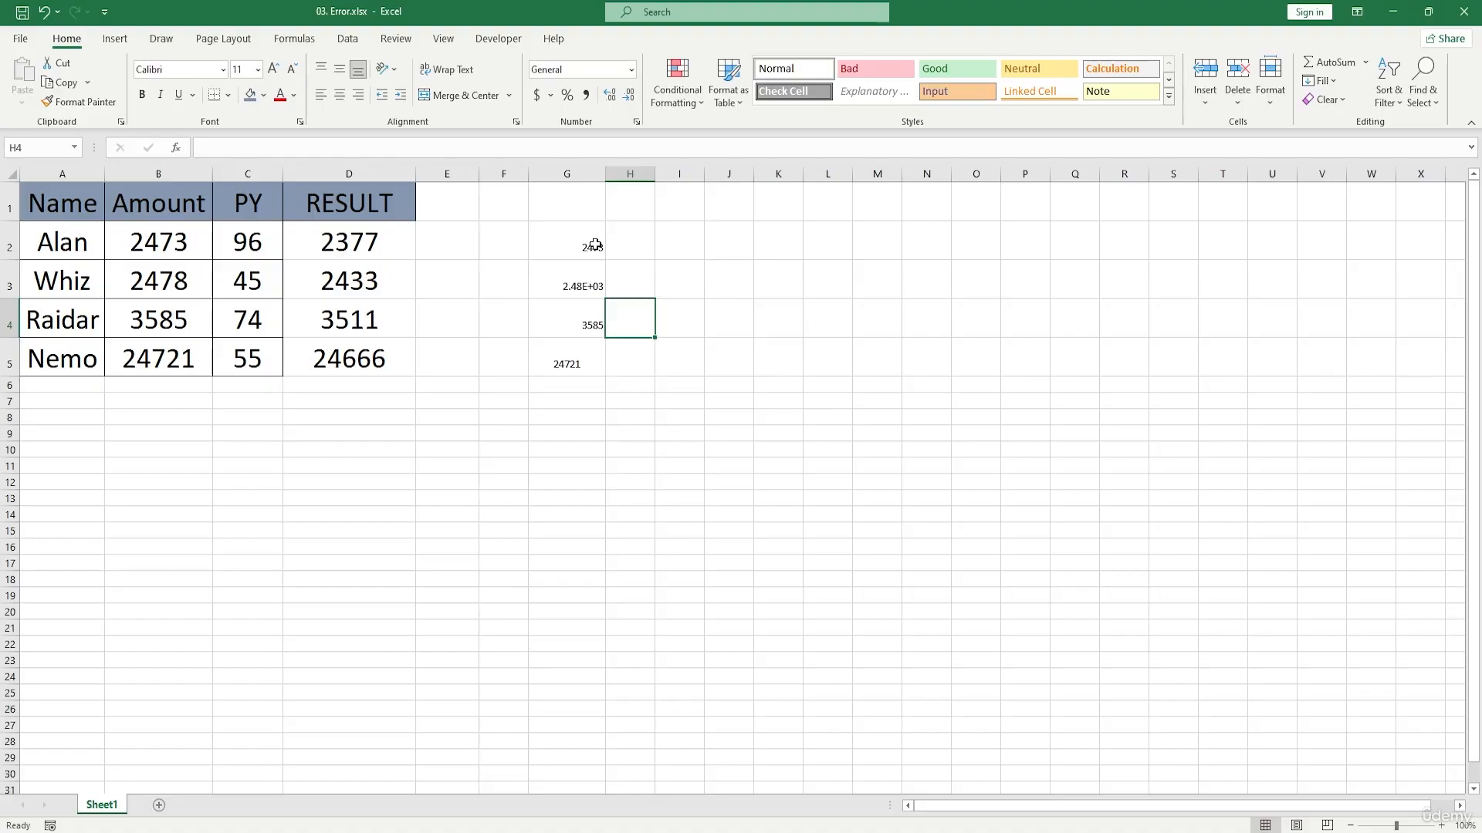
{"action": "left_click_drag", "start_coordinate": [595, 245], "coordinate": [595, 363]}
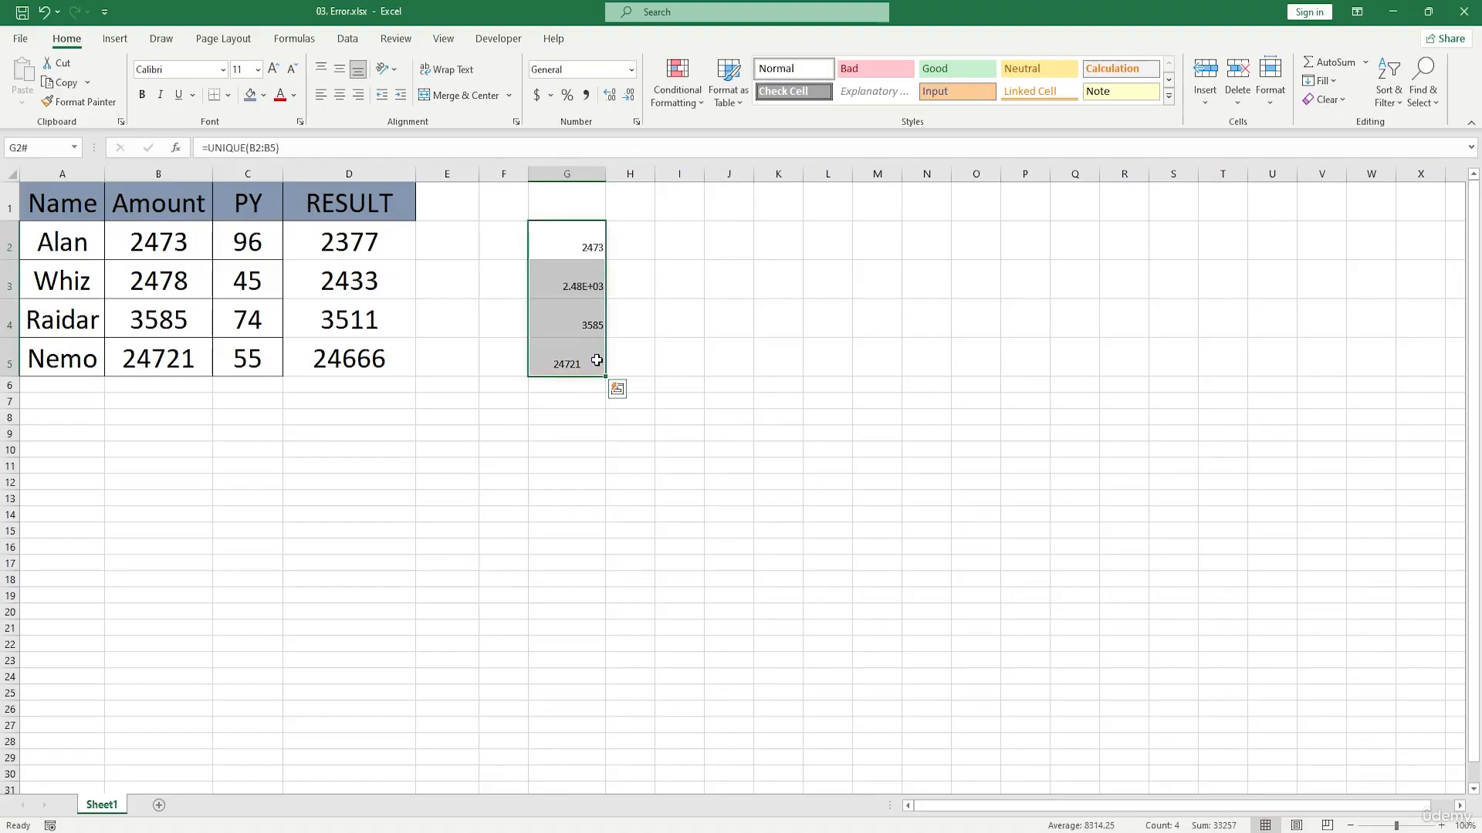
{"action": "key", "text": "Delete"}
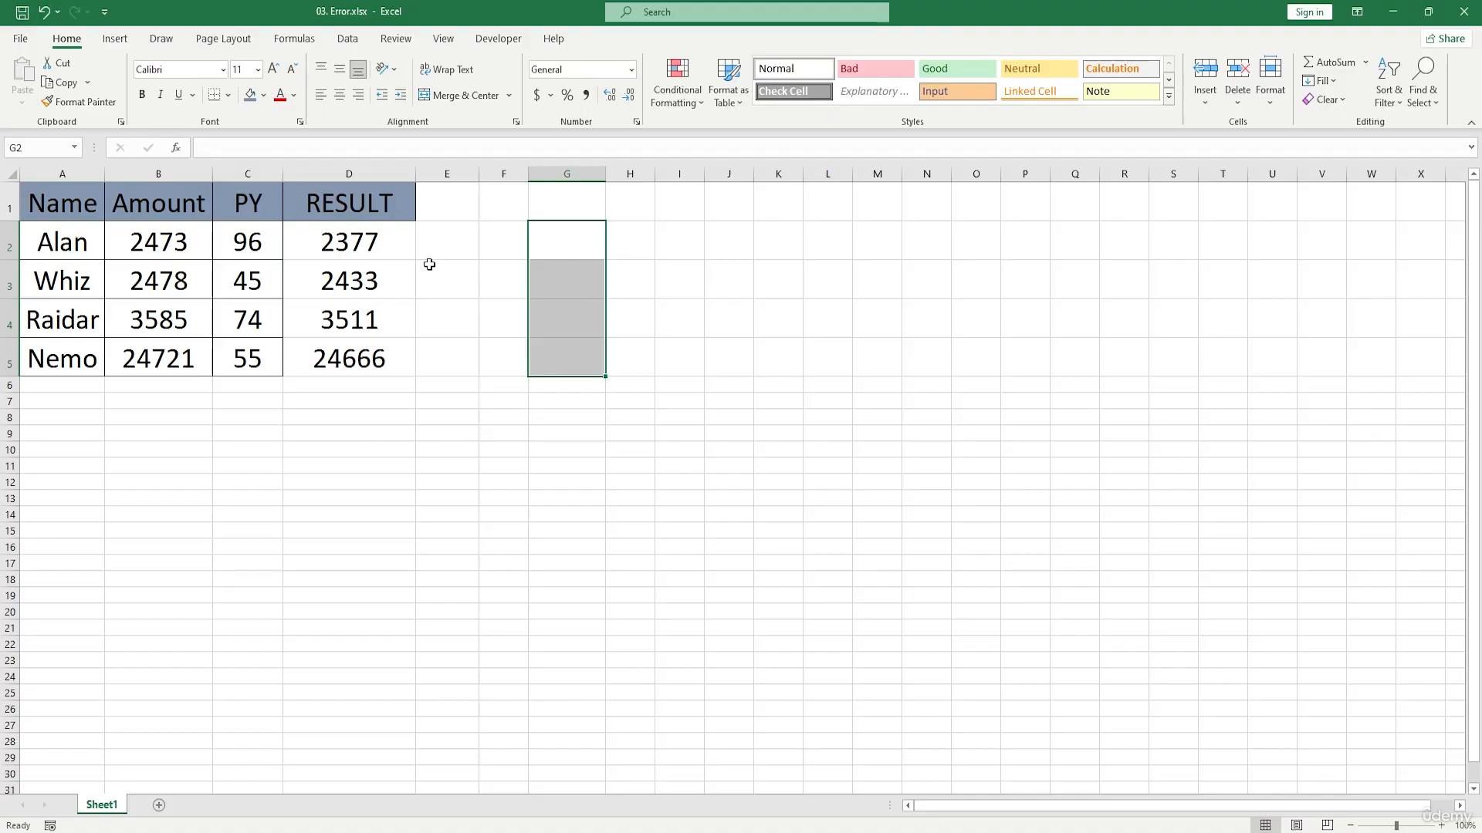
Step: Enter =D2/C2 in F2 to divide the first RESULT by its PY value
{"action": "left_click", "coordinate": [516, 241]}
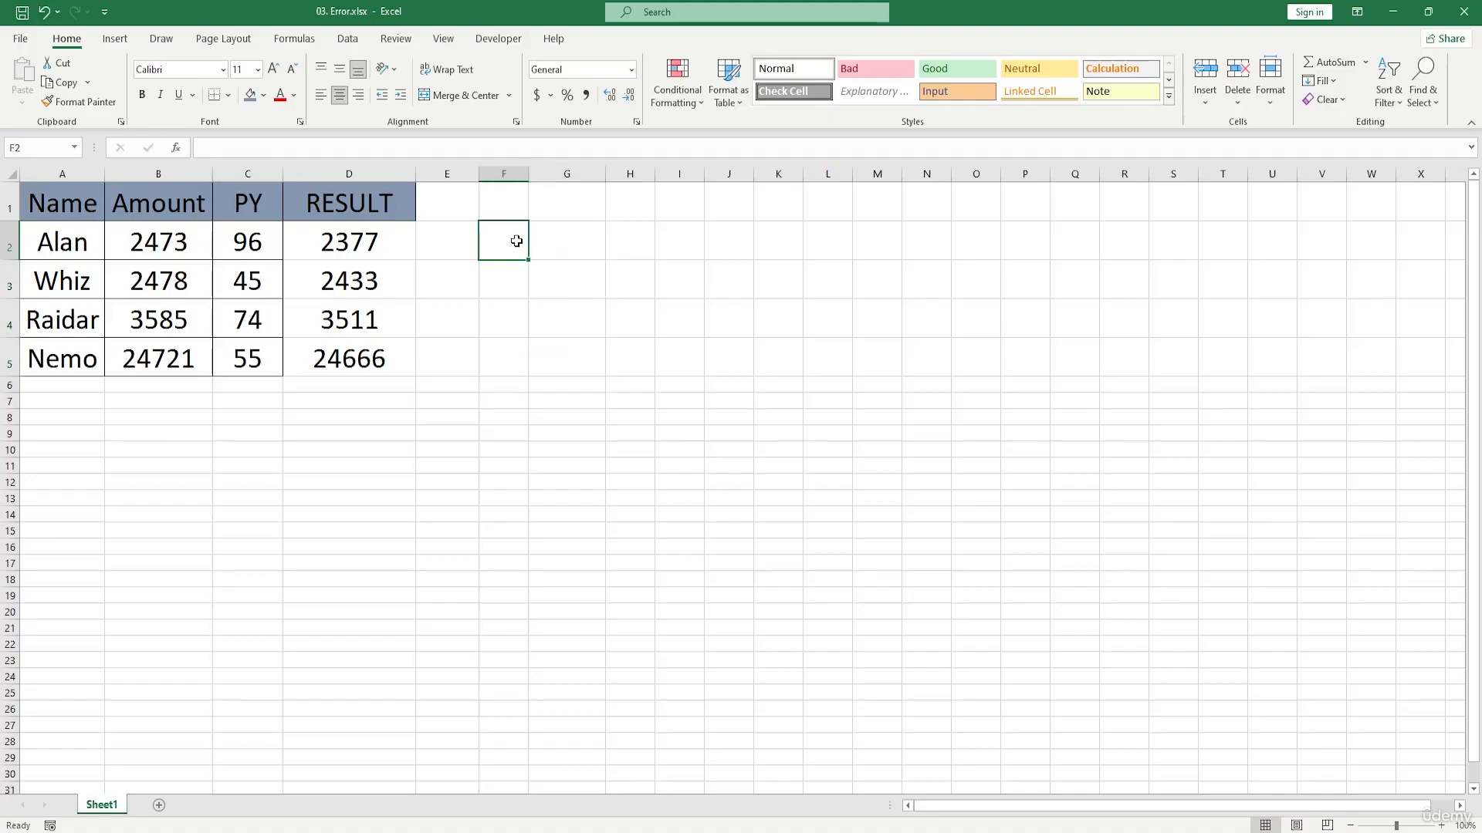
{"action": "type", "text": "="}
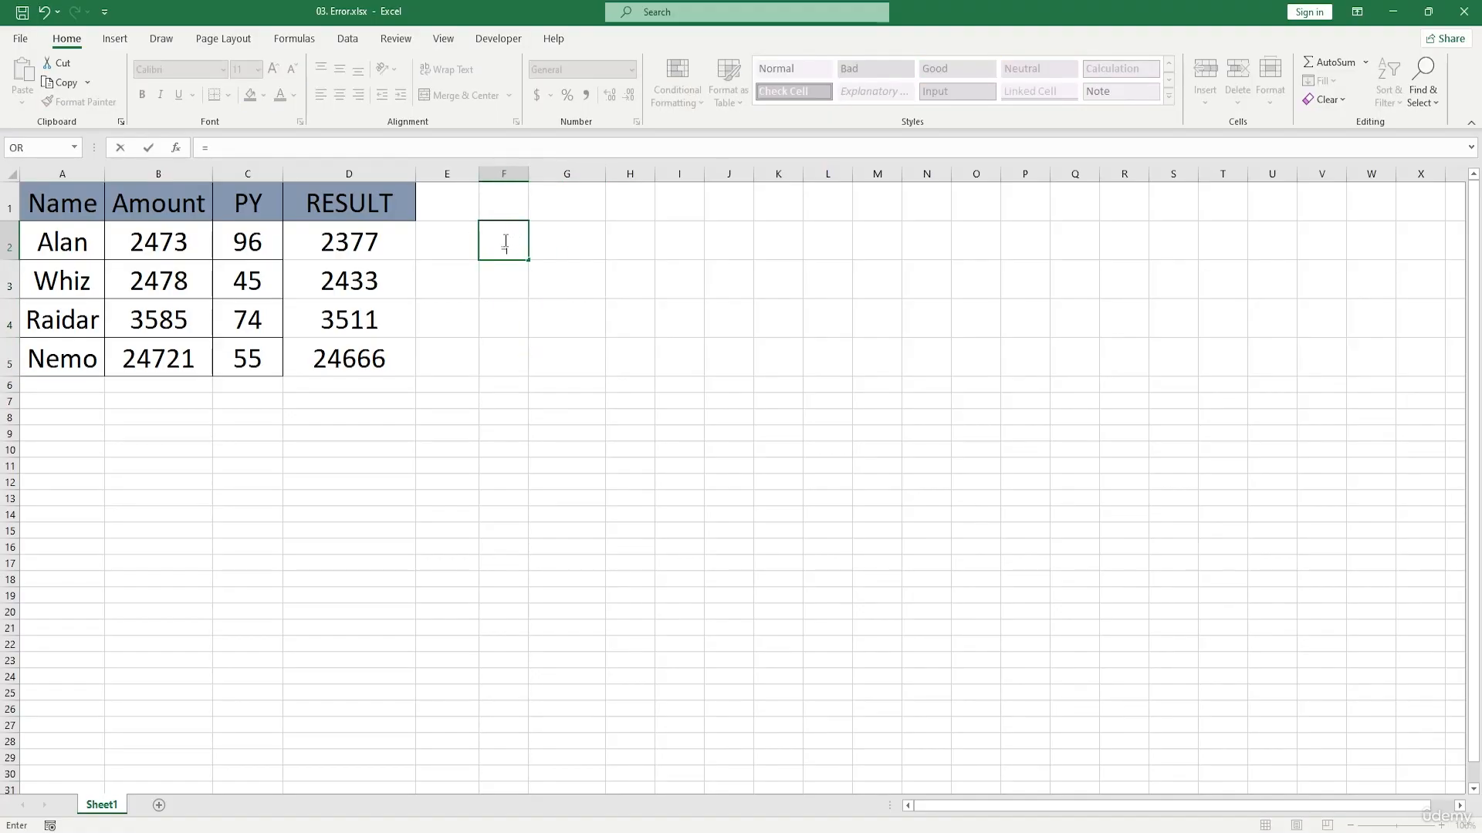
{"action": "left_click", "coordinate": [357, 244]}
{"action": "type", "text": "/"}
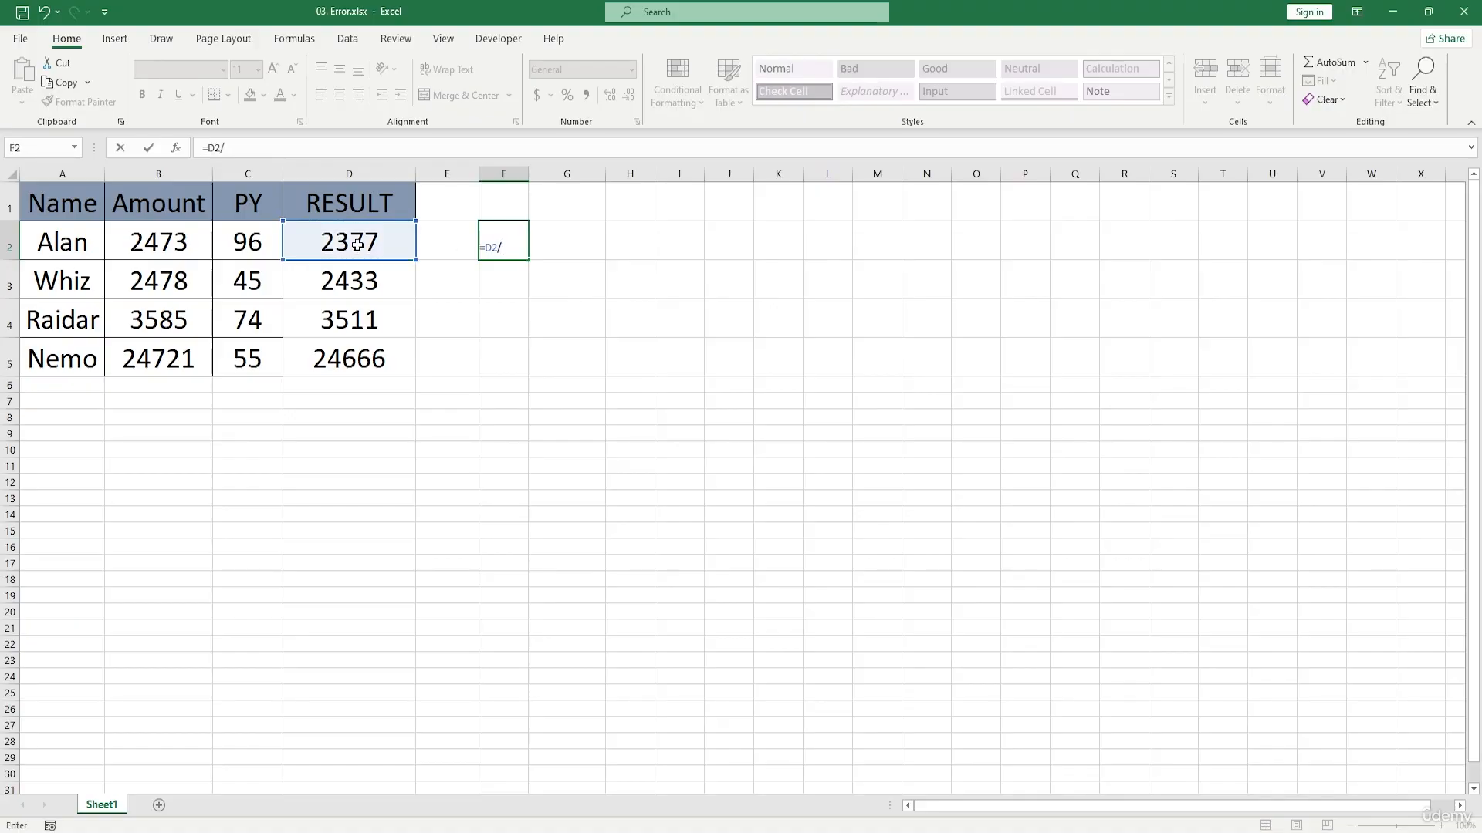
{"action": "left_click", "coordinate": [266, 244]}
{"action": "key", "text": "Return"}
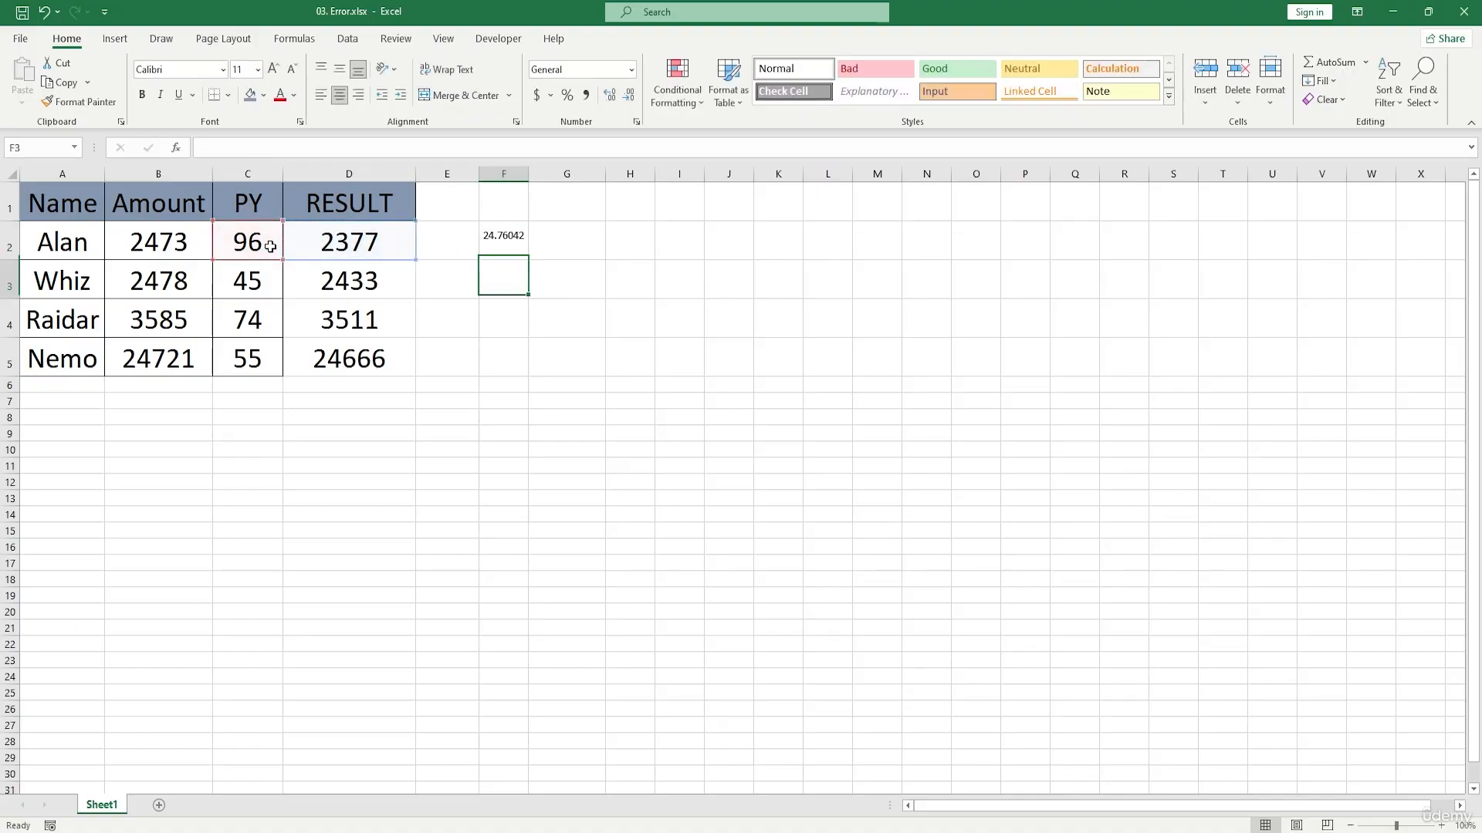
Step: Autofit column F and fill the division formula from F2 down through F5
{"action": "double_click", "coordinate": [528, 174]}
{"action": "left_click", "coordinate": [548, 241]}
{"action": "left_click_drag", "start_coordinate": [565, 260], "coordinate": [572, 371]}
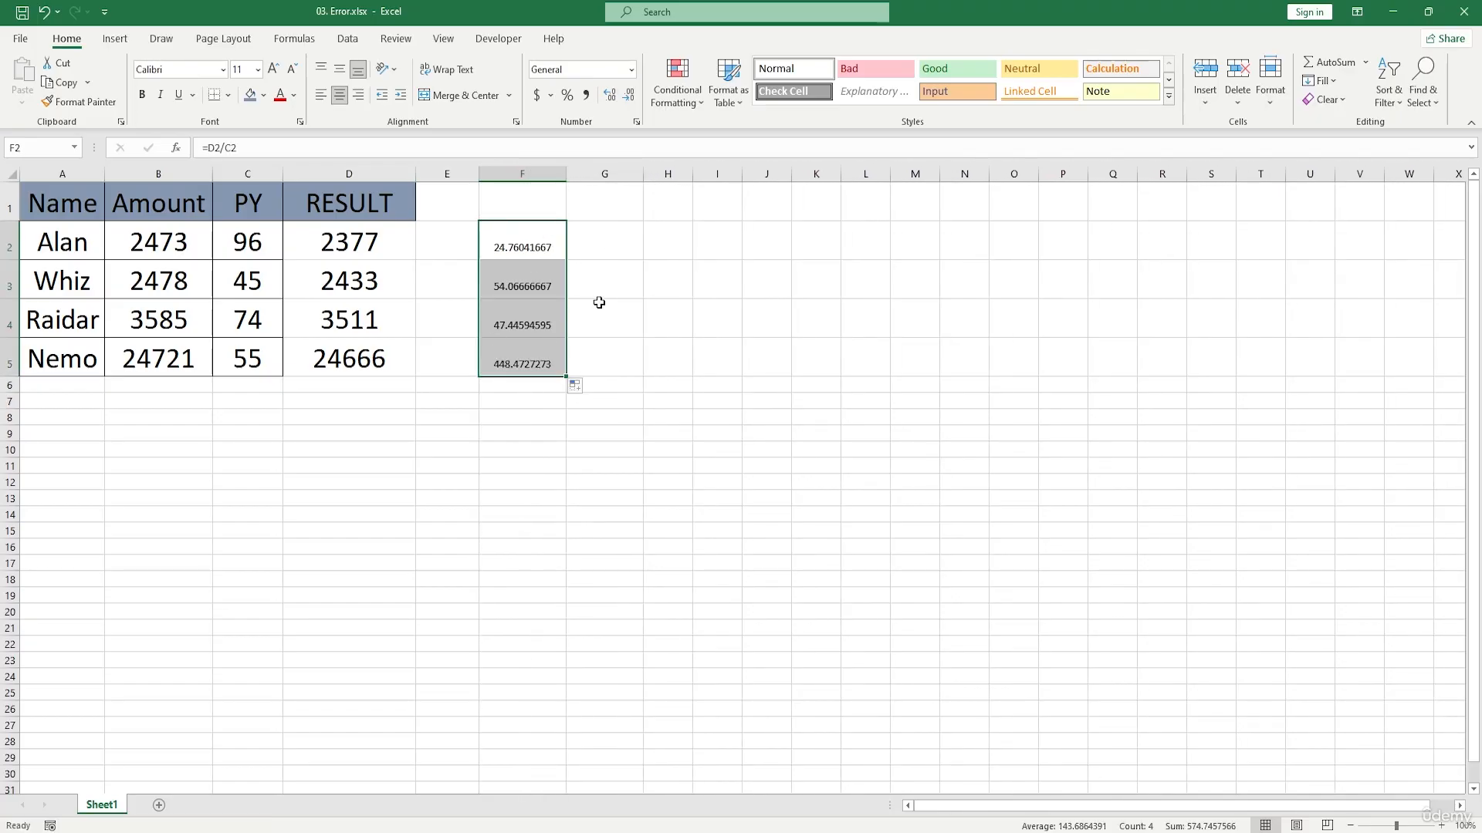
Step: Set the PY value in C3 to 0 and inspect the division formula in F3
{"action": "double_click", "coordinate": [263, 274]}
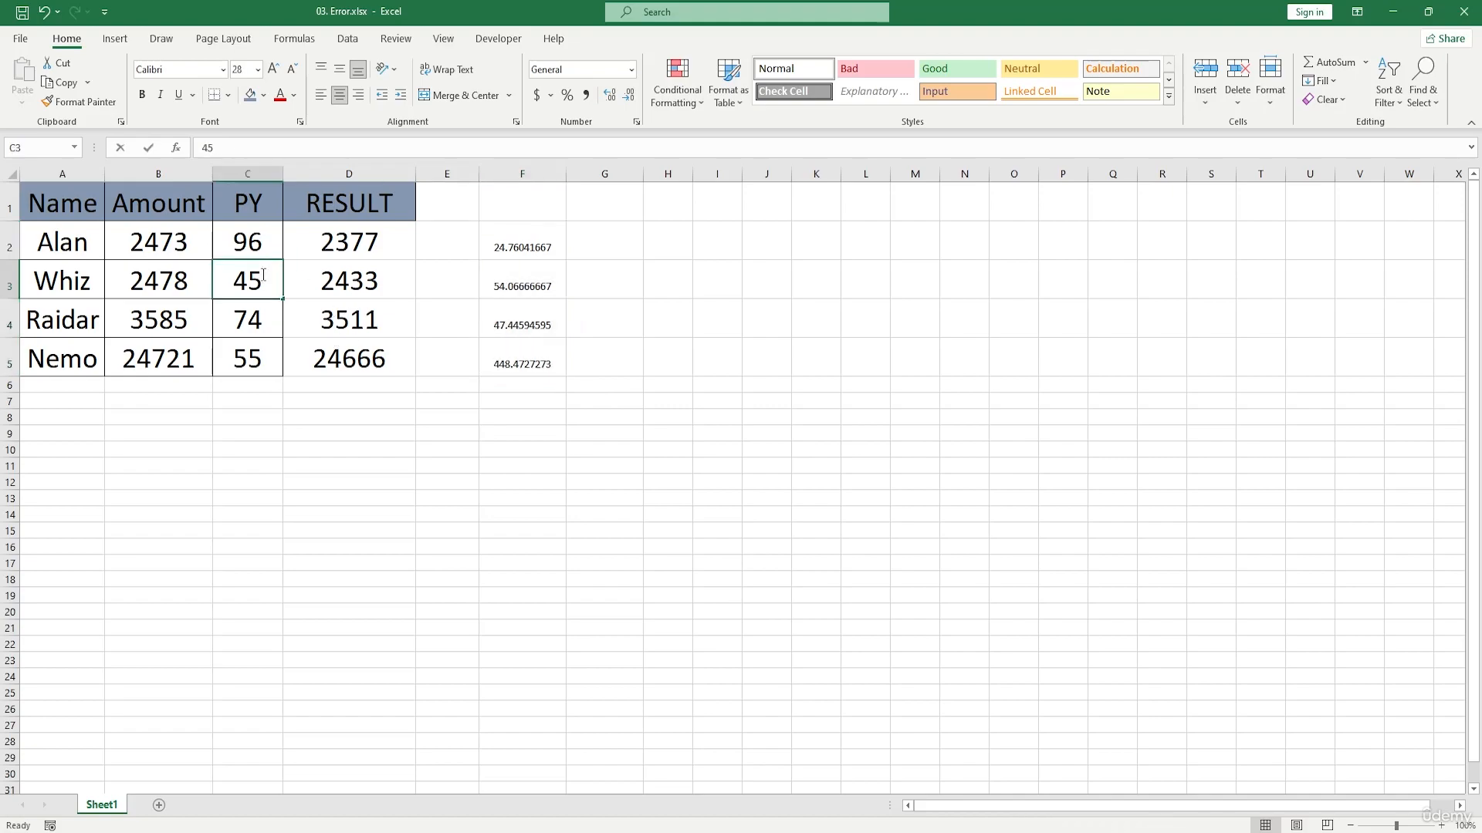
{"action": "key", "text": "BackSpace"}
{"action": "key", "text": "BackSpace"}
{"action": "type", "text": "0"}
{"action": "key", "text": "Return"}
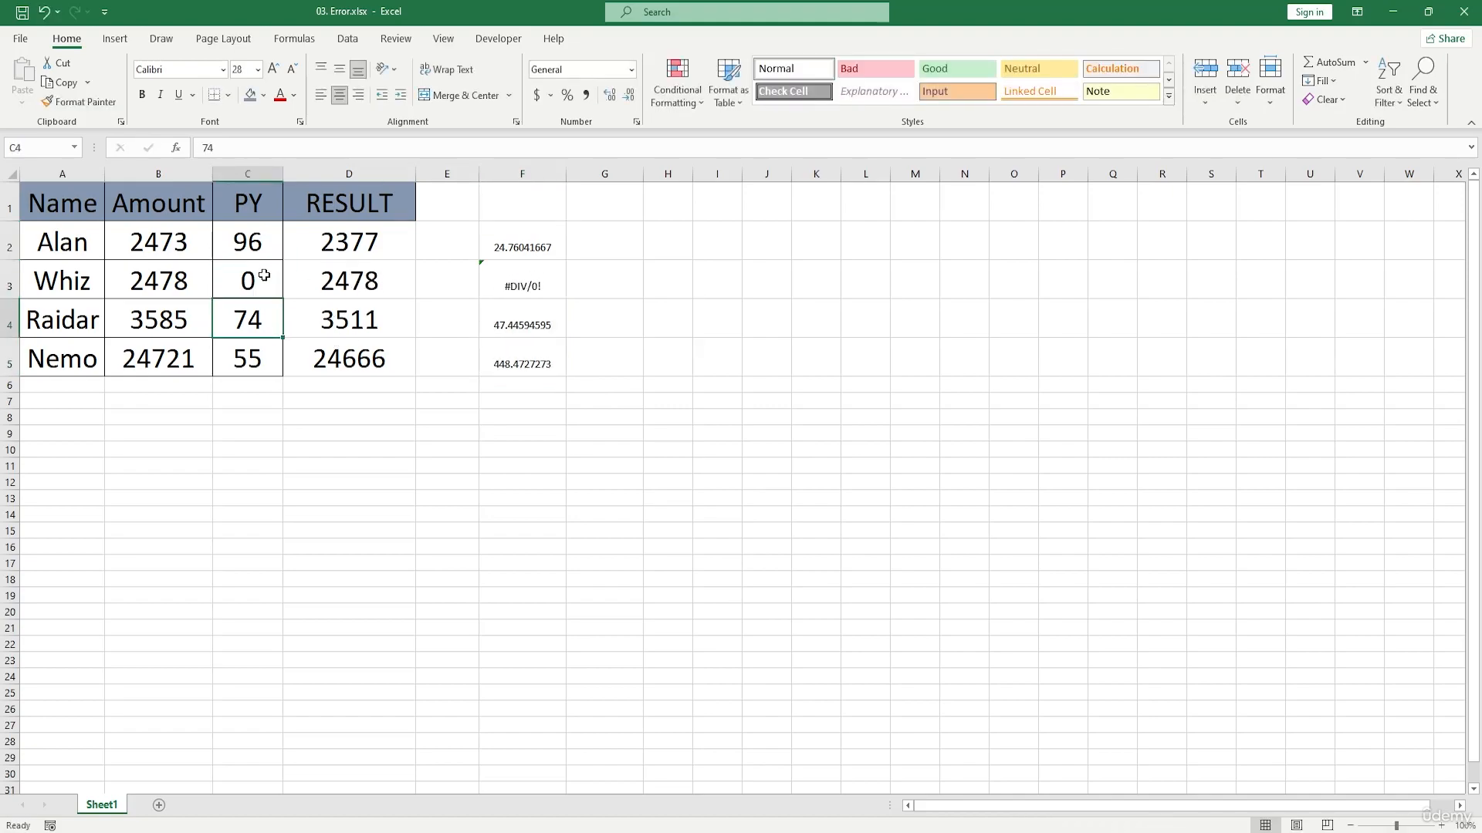
{"action": "left_click", "coordinate": [496, 284]}
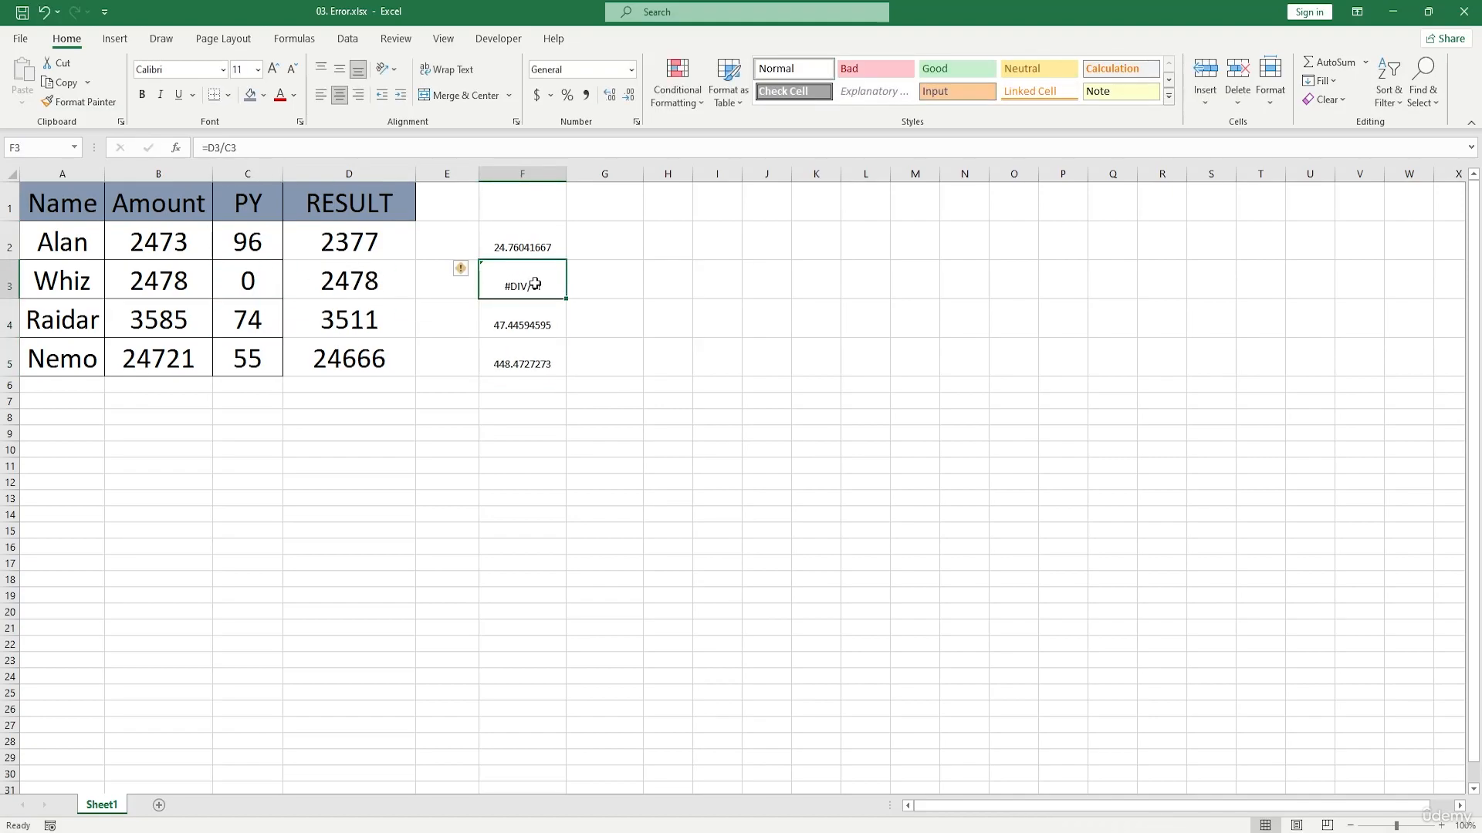
{"action": "left_click", "coordinate": [463, 270]}
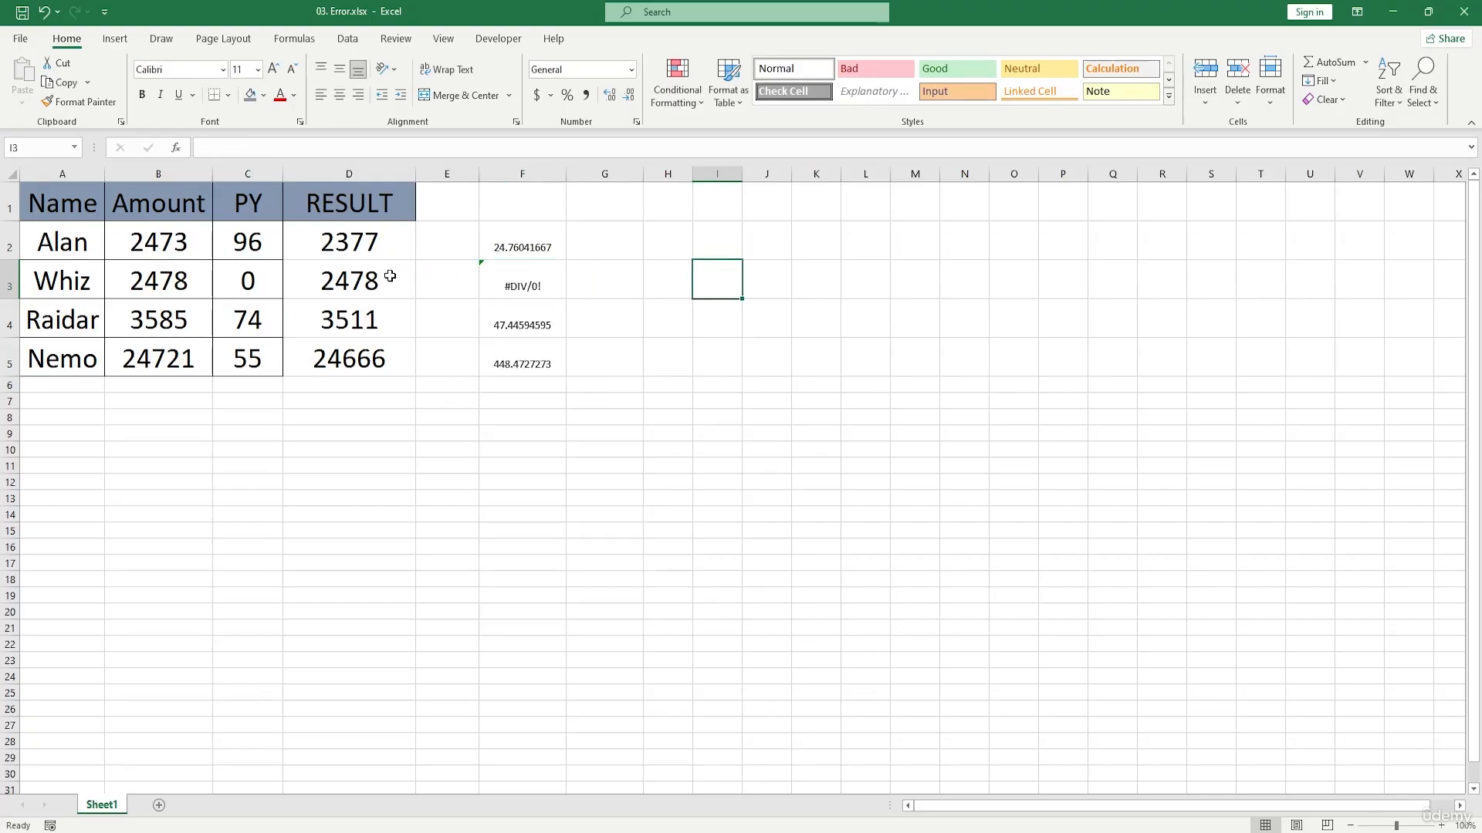
{"action": "left_click", "coordinate": [270, 278]}
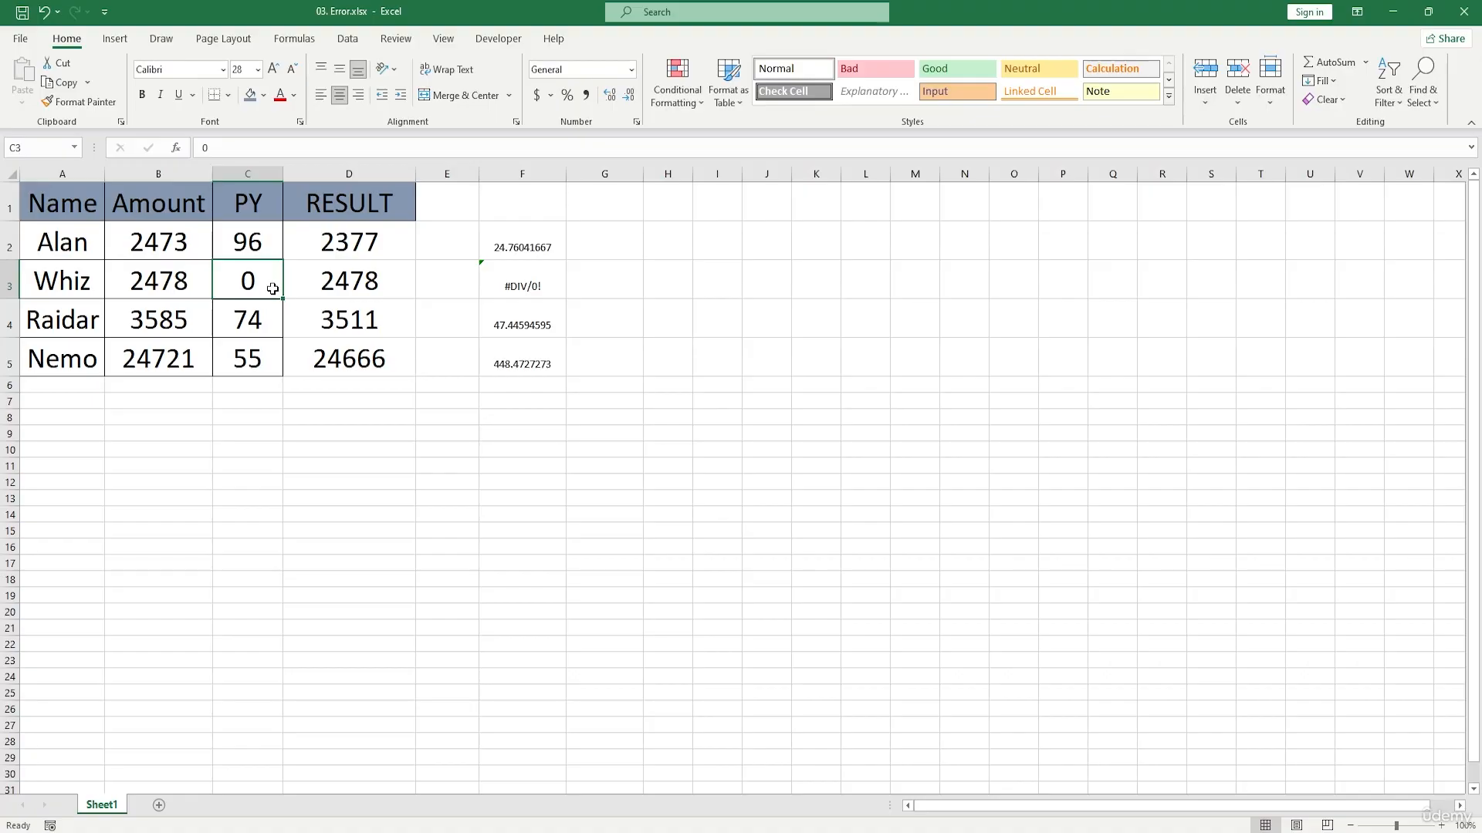
Step: Clear the PY value in C4 to test dividing by an empty cell
{"action": "double_click", "coordinate": [274, 322]}
{"action": "key", "text": "BackSpace"}
{"action": "key", "text": "BackSpace"}
{"action": "left_click", "coordinate": [435, 498]}
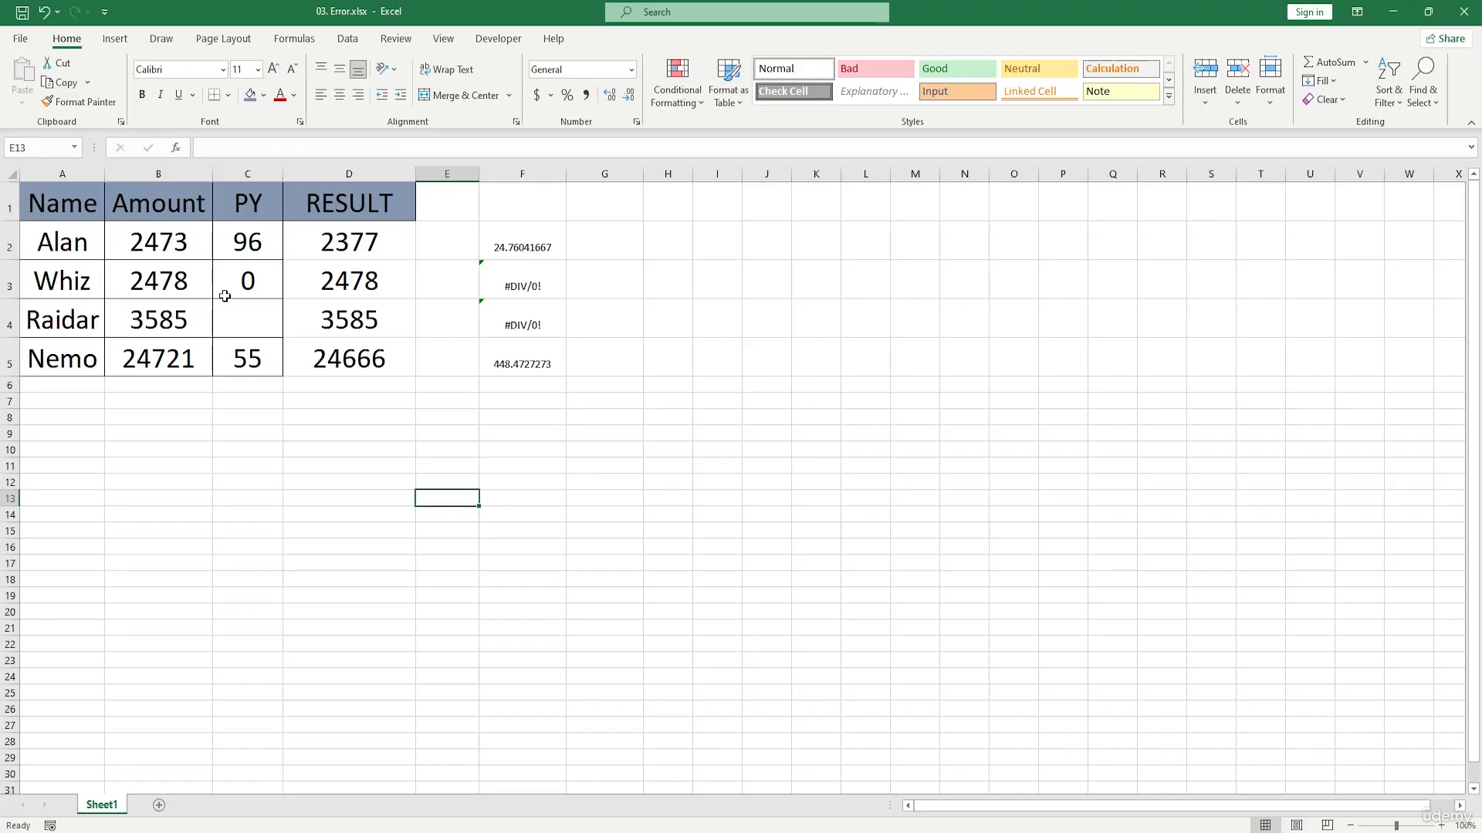
Step: Replace the PY value in C3 with the text "gad"
{"action": "double_click", "coordinate": [244, 279]}
{"action": "key", "text": "BackSpace"}
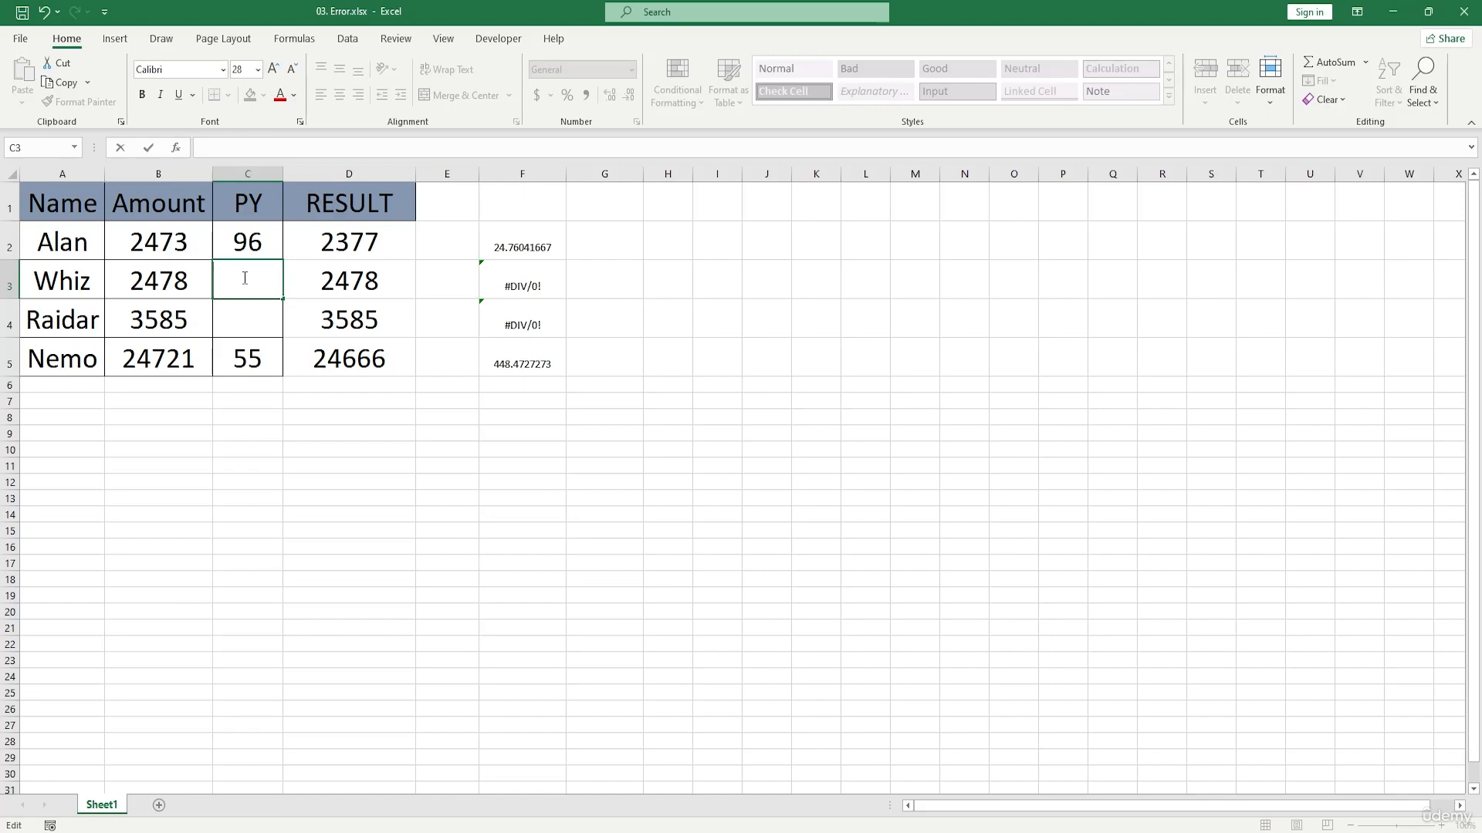
{"action": "type", "text": "gad"}
{"action": "key", "text": "Return"}
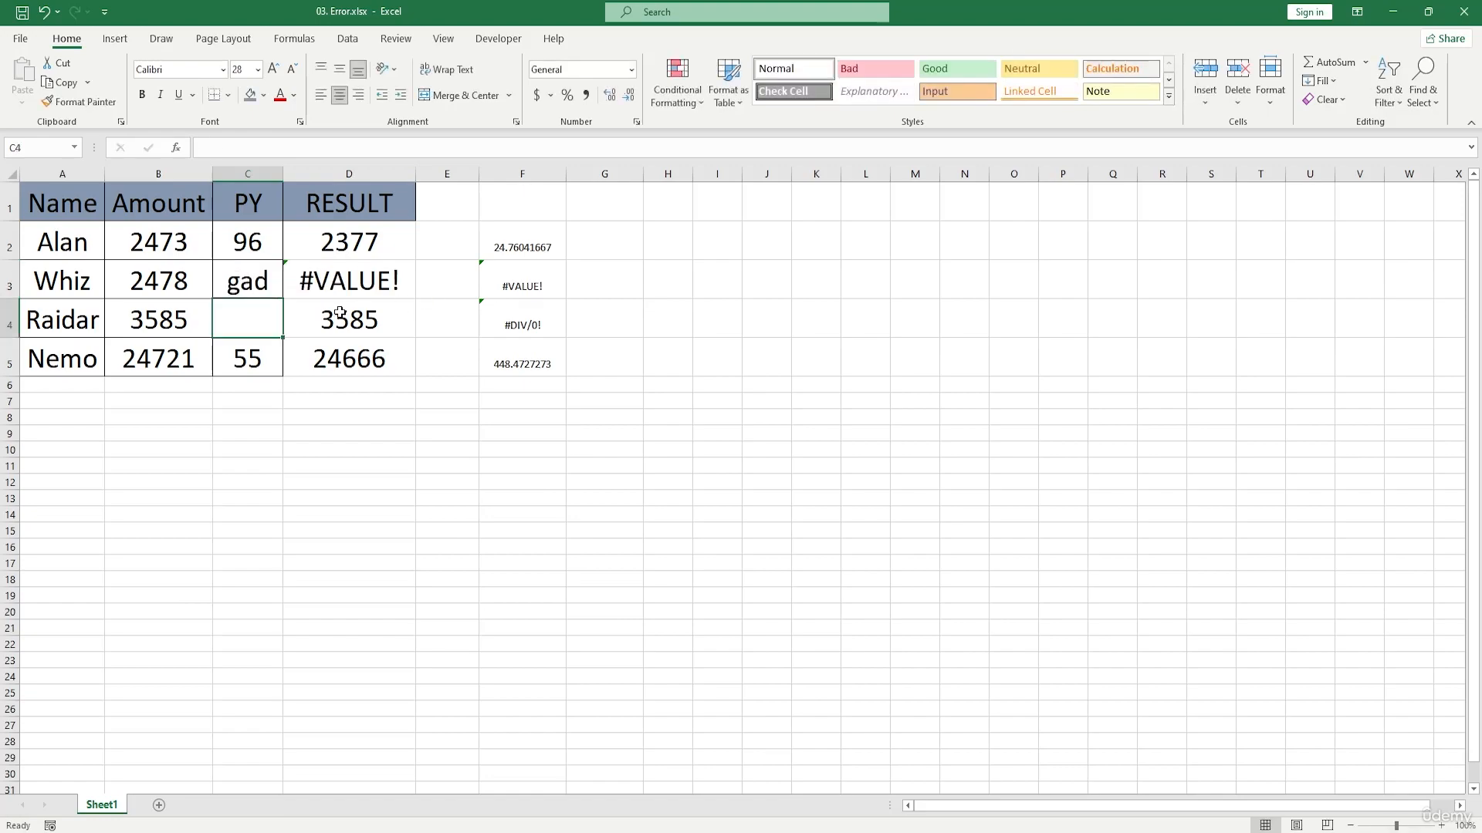
Step: Undo the text entry in C3 and enter the PY values 24 in C3 and 56 in C4
{"action": "key", "text": "ctrl+z"}
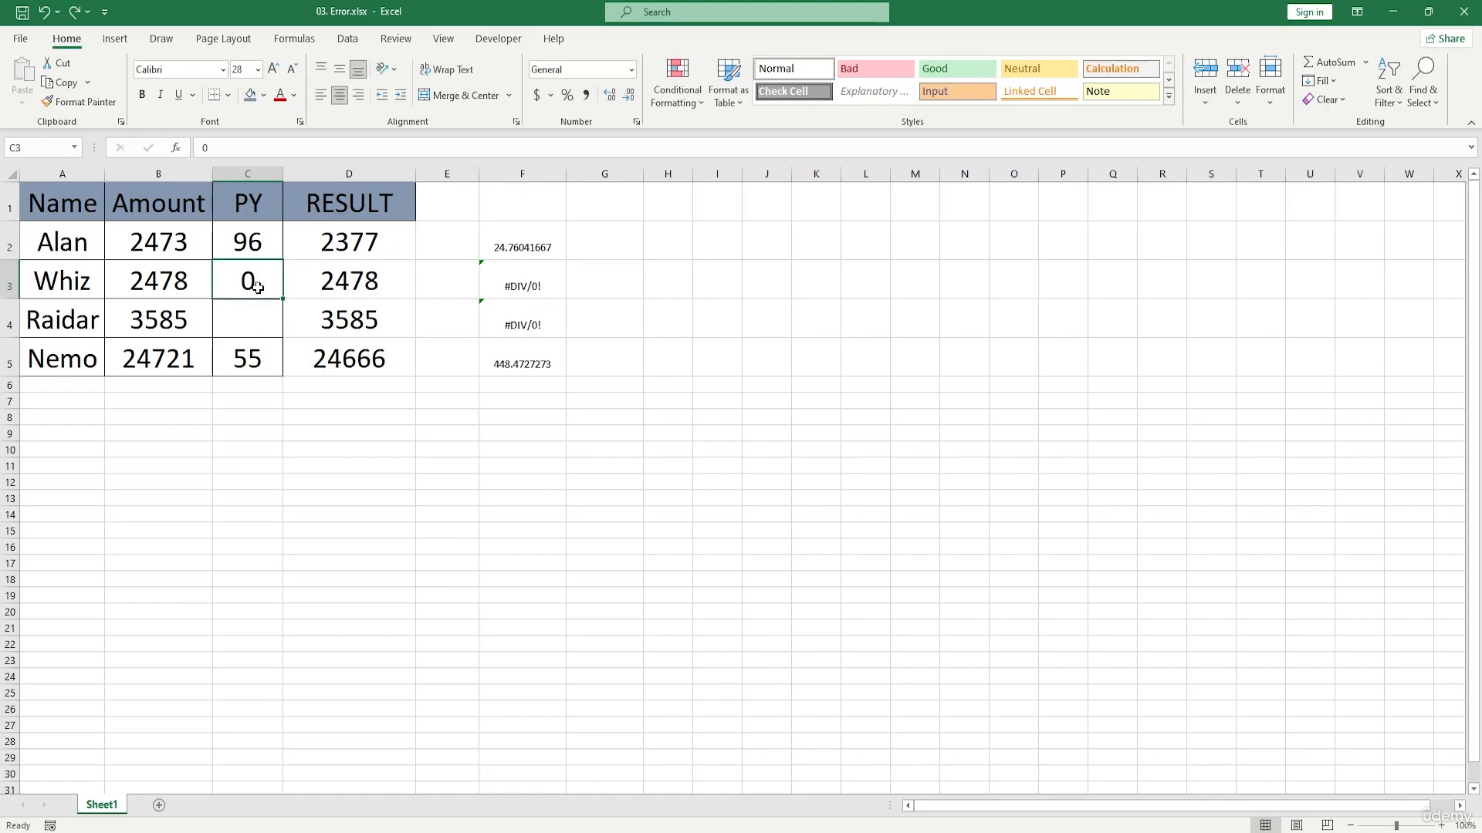
{"action": "double_click", "coordinate": [259, 282]}
{"action": "key", "text": "BackSpace"}
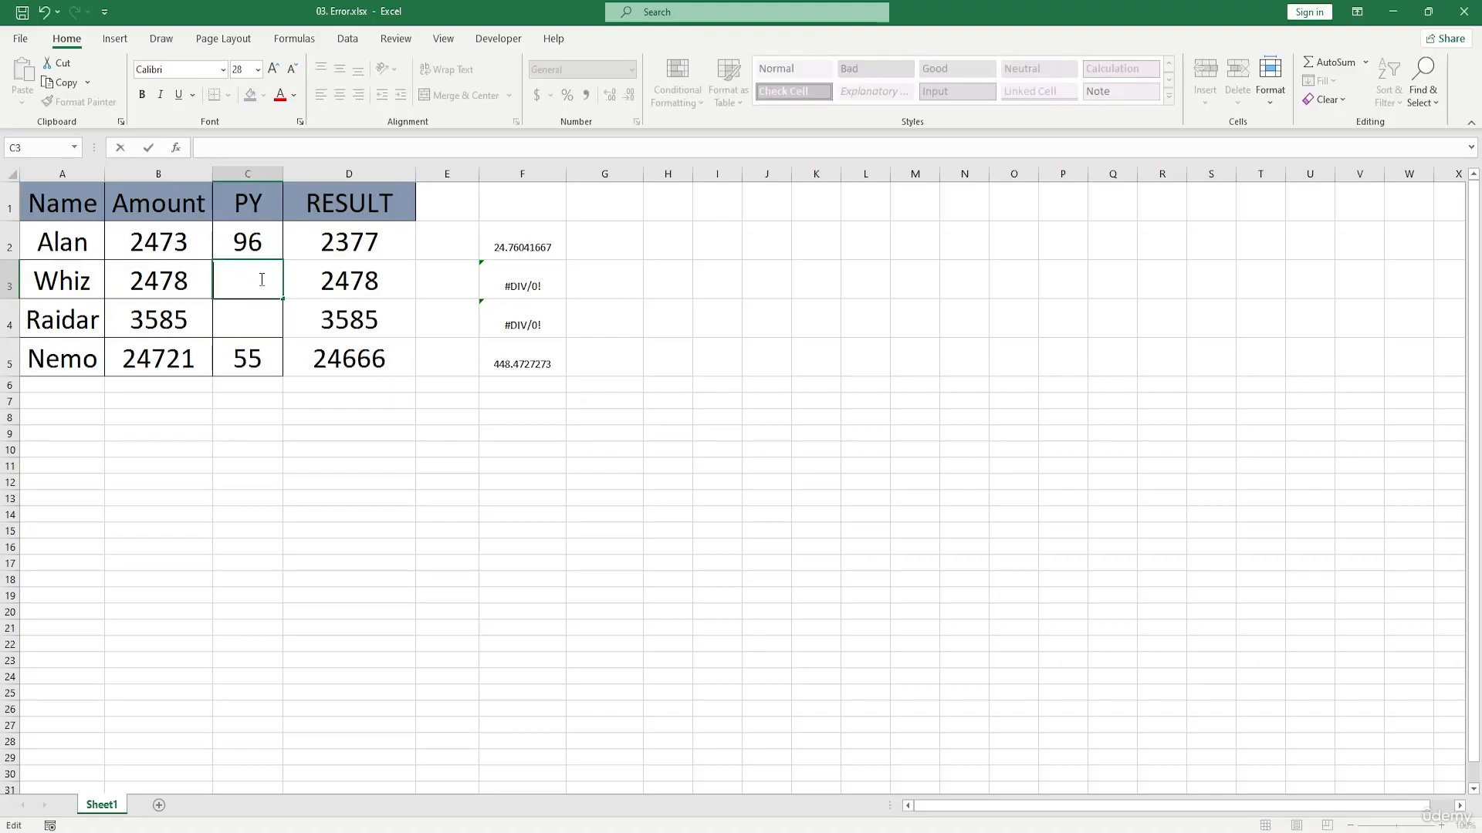
{"action": "type", "text": "2467"}
{"action": "key", "text": "BackSpace"}
{"action": "key", "text": "BackSpace"}
{"action": "key", "text": "Return"}
{"action": "type", "text": "56"}
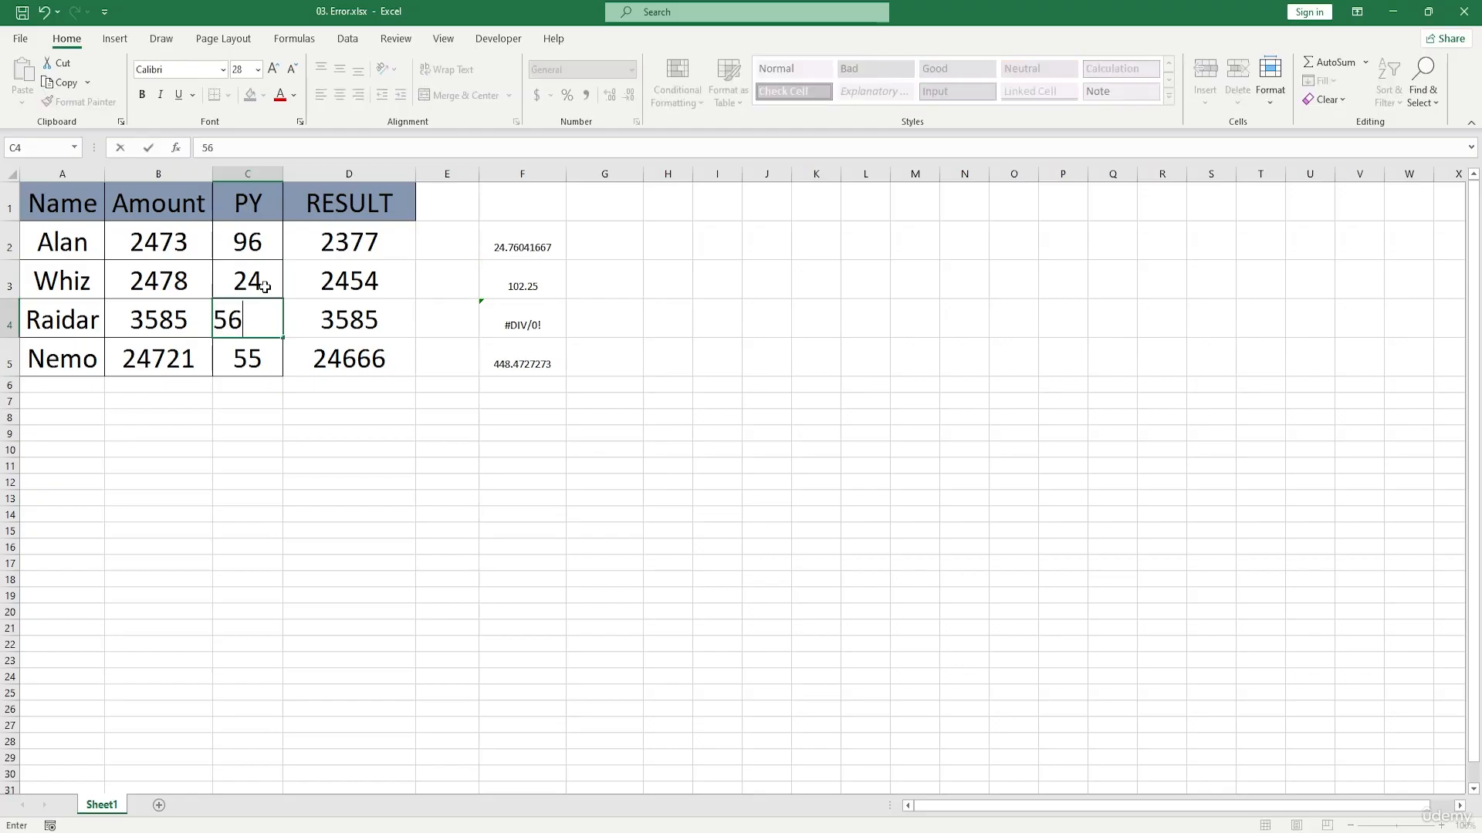
{"action": "left_click", "coordinate": [460, 417]}
{"action": "left_click_drag", "start_coordinate": [518, 273], "coordinate": [523, 313]}
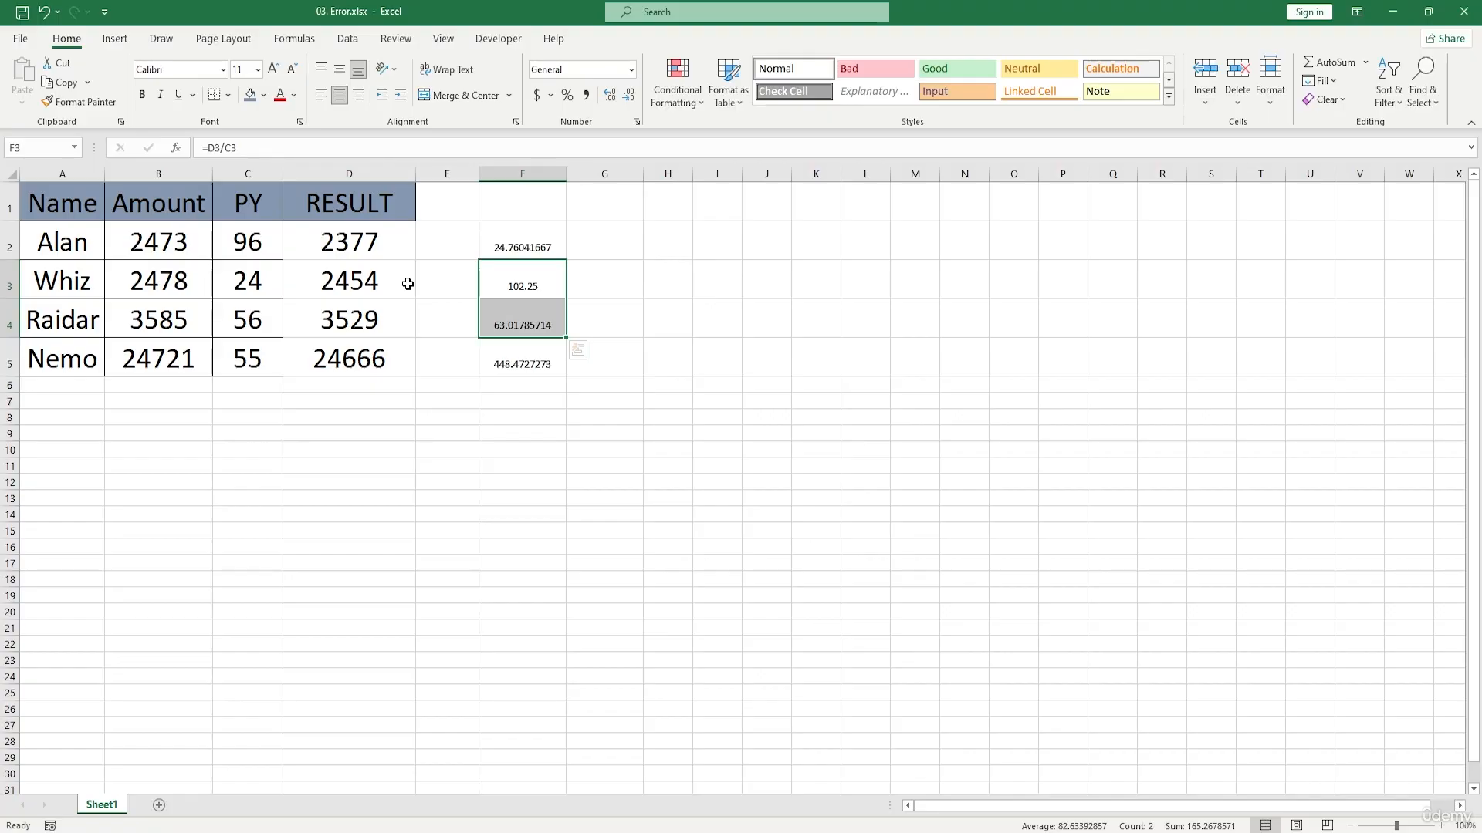
{"action": "left_click_drag", "start_coordinate": [509, 245], "coordinate": [529, 358]}
{"action": "key", "text": "F2"}
{"action": "key", "text": "BackSpace"}
{"action": "key", "text": "BackSpace"}
{"action": "key", "text": "BackSpace"}
{"action": "key", "text": "BackSpace"}
{"action": "key", "text": "BackSpace"}
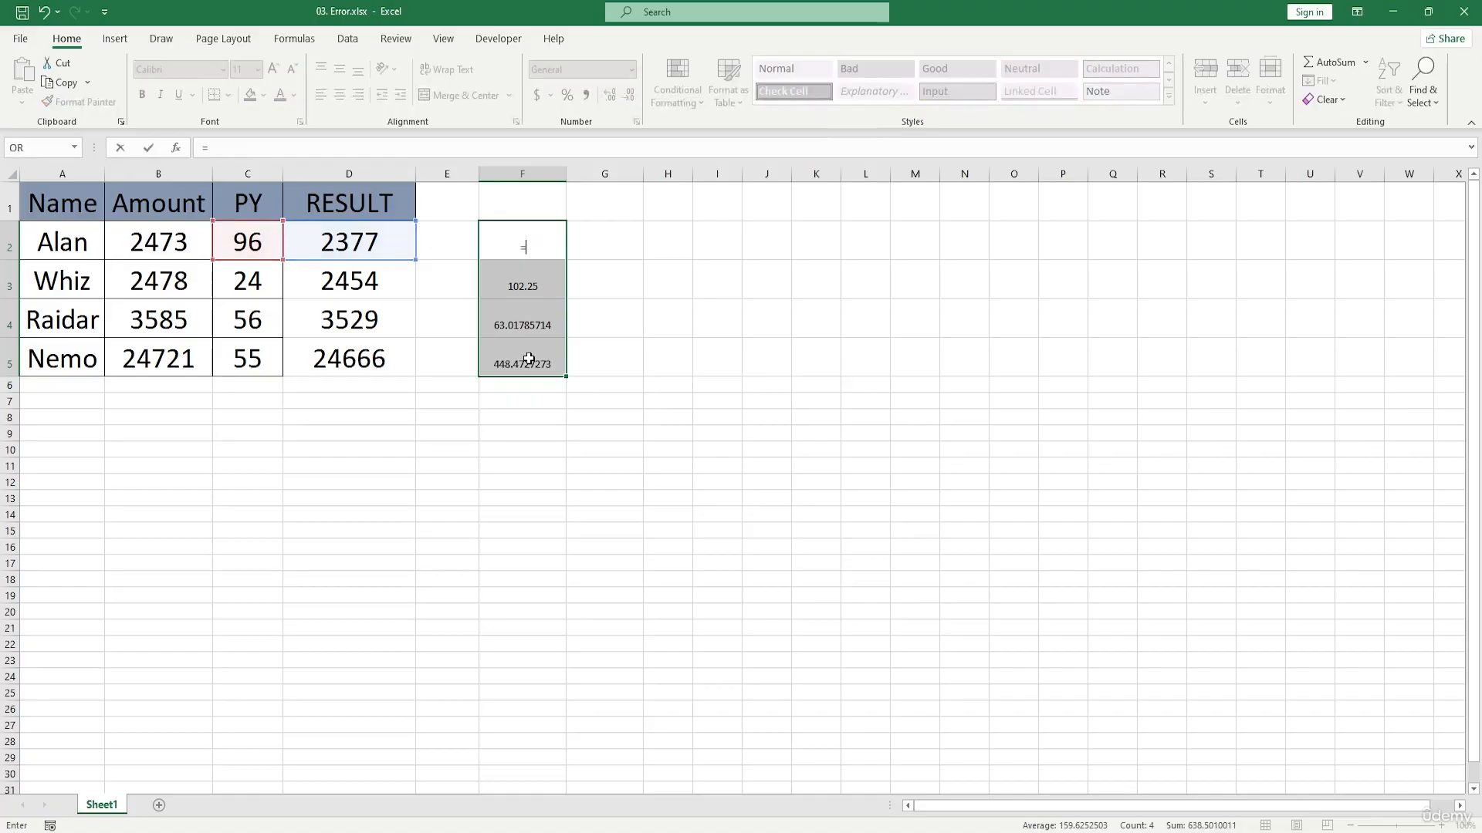
{"action": "left_click", "coordinate": [605, 326]}
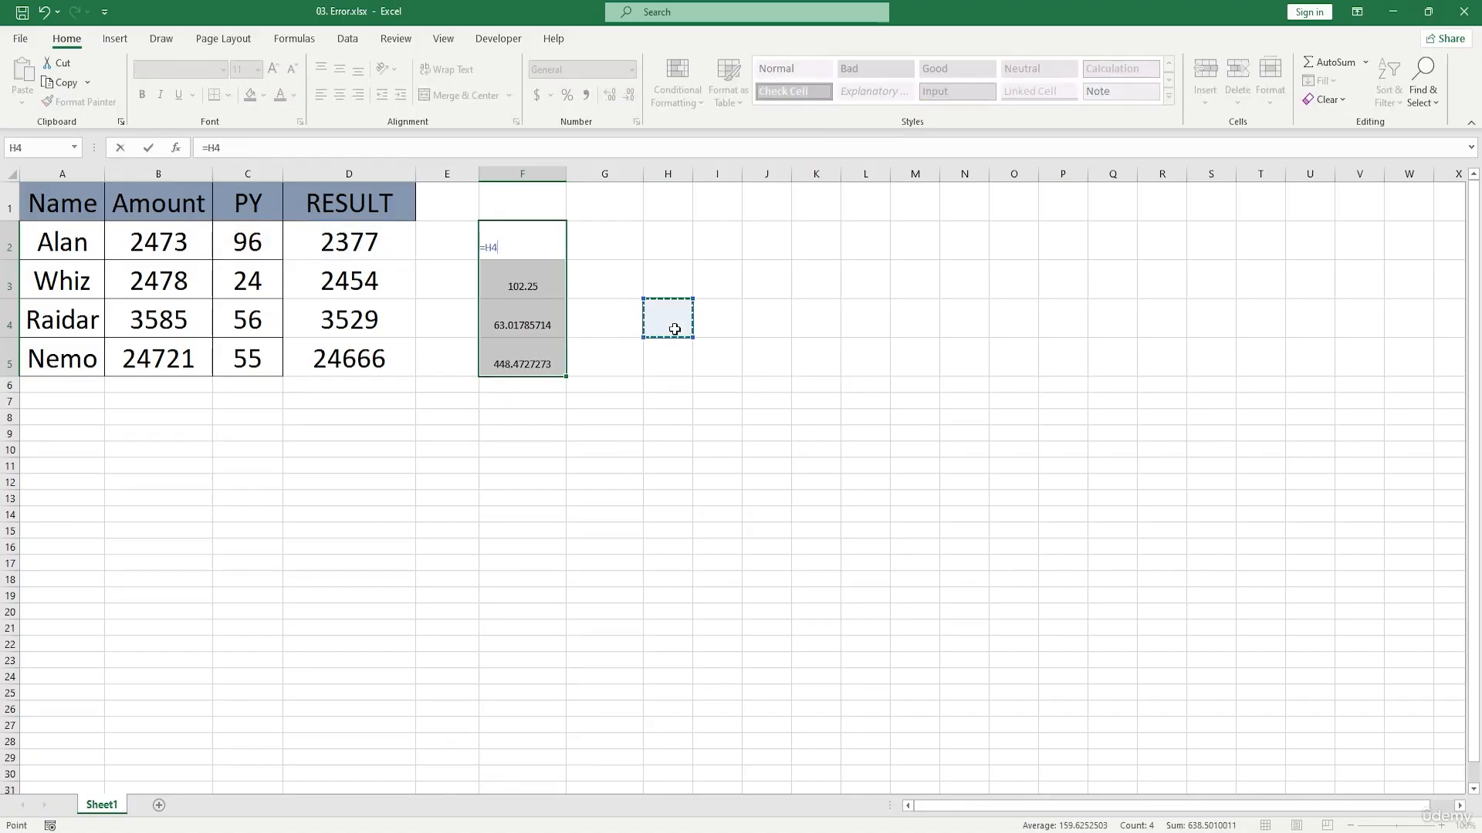
{"action": "key", "text": "Escape"}
Step: Clear the division formulas from F2:F5
{"action": "key", "text": "shift+Up"}
{"action": "key", "text": "shift+Down"}
{"action": "key", "text": "Delete"}
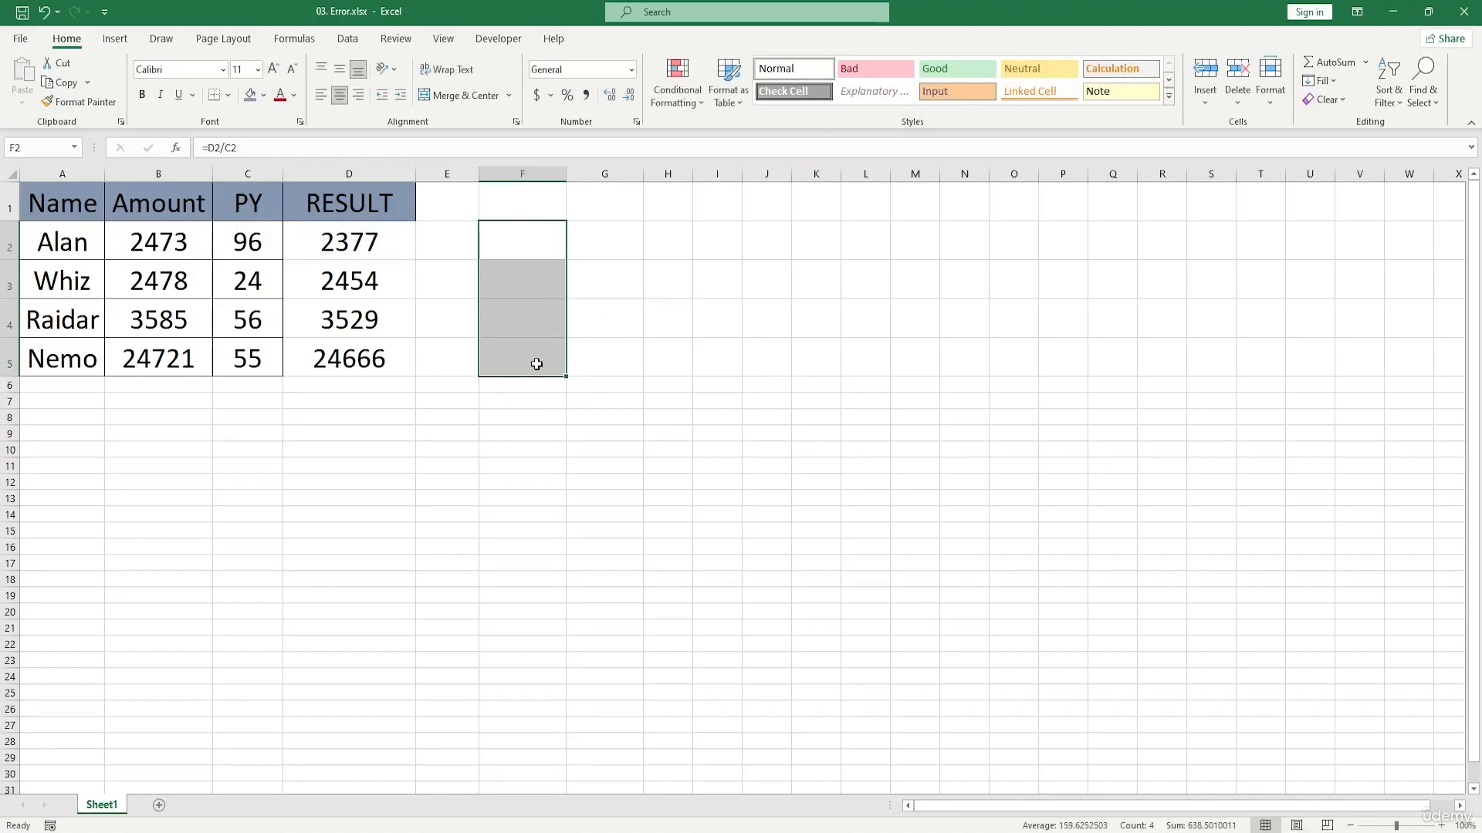
Step: Enter the formula =plus(D2:D3) in F2 to test a function name that does not exist
{"action": "left_click", "coordinate": [516, 245]}
{"action": "type", "text": "="}
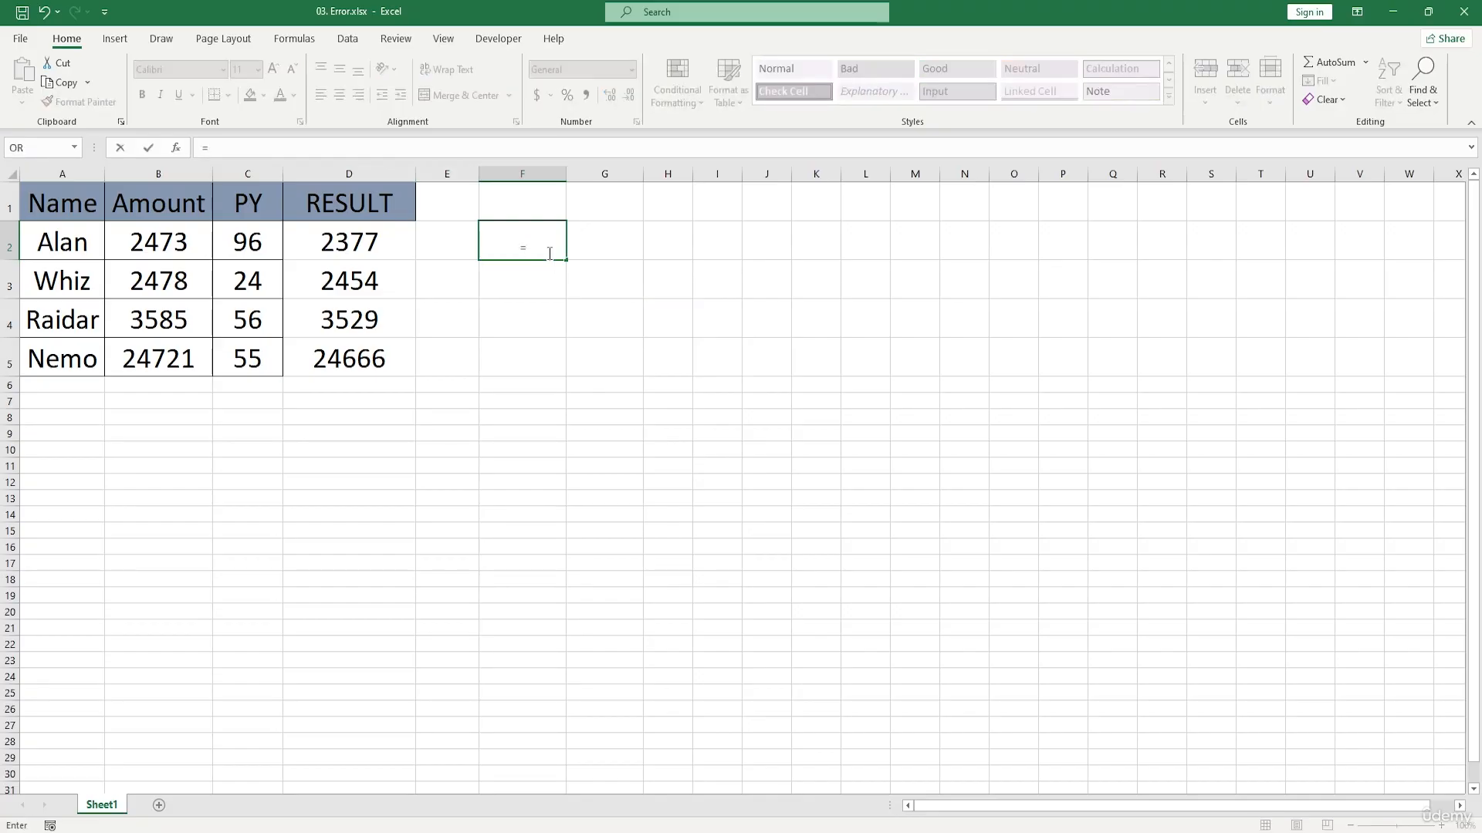
{"action": "type", "text": "plus("}
{"action": "left_click", "coordinate": [381, 236]}
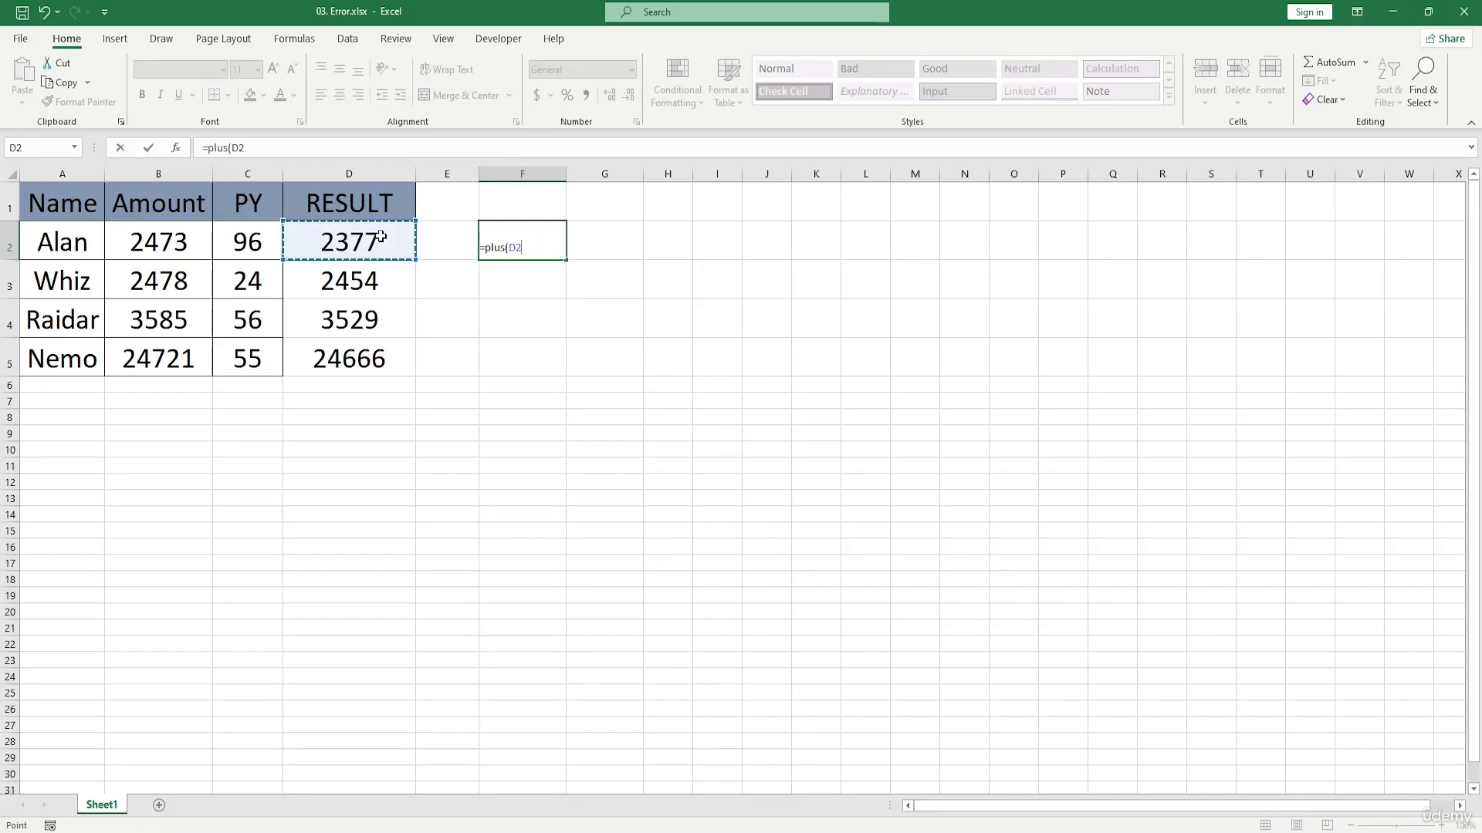
{"action": "key", "text": "F8"}
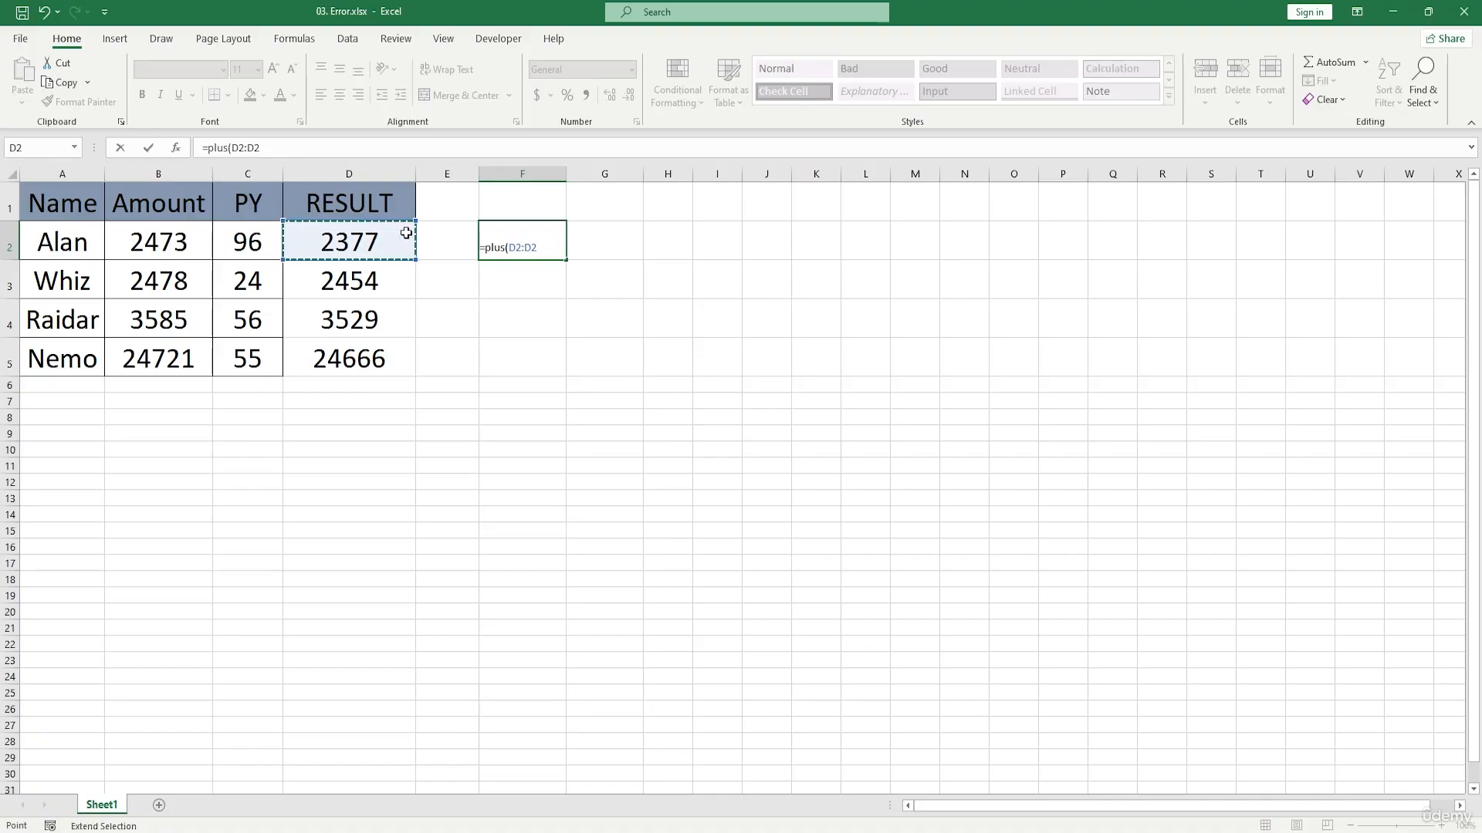
{"action": "left_click", "coordinate": [381, 279]}
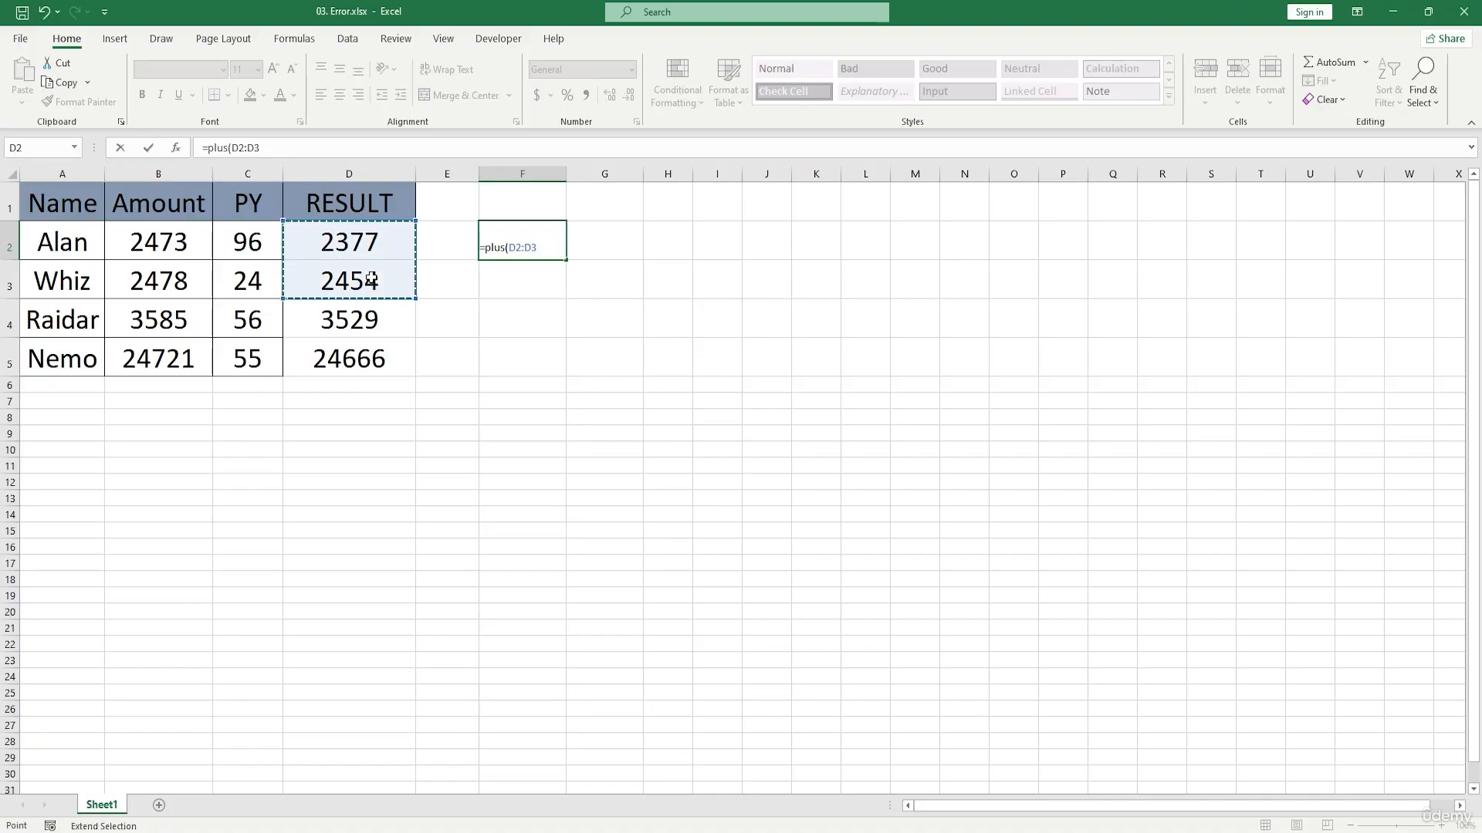
{"action": "key", "text": "Return"}
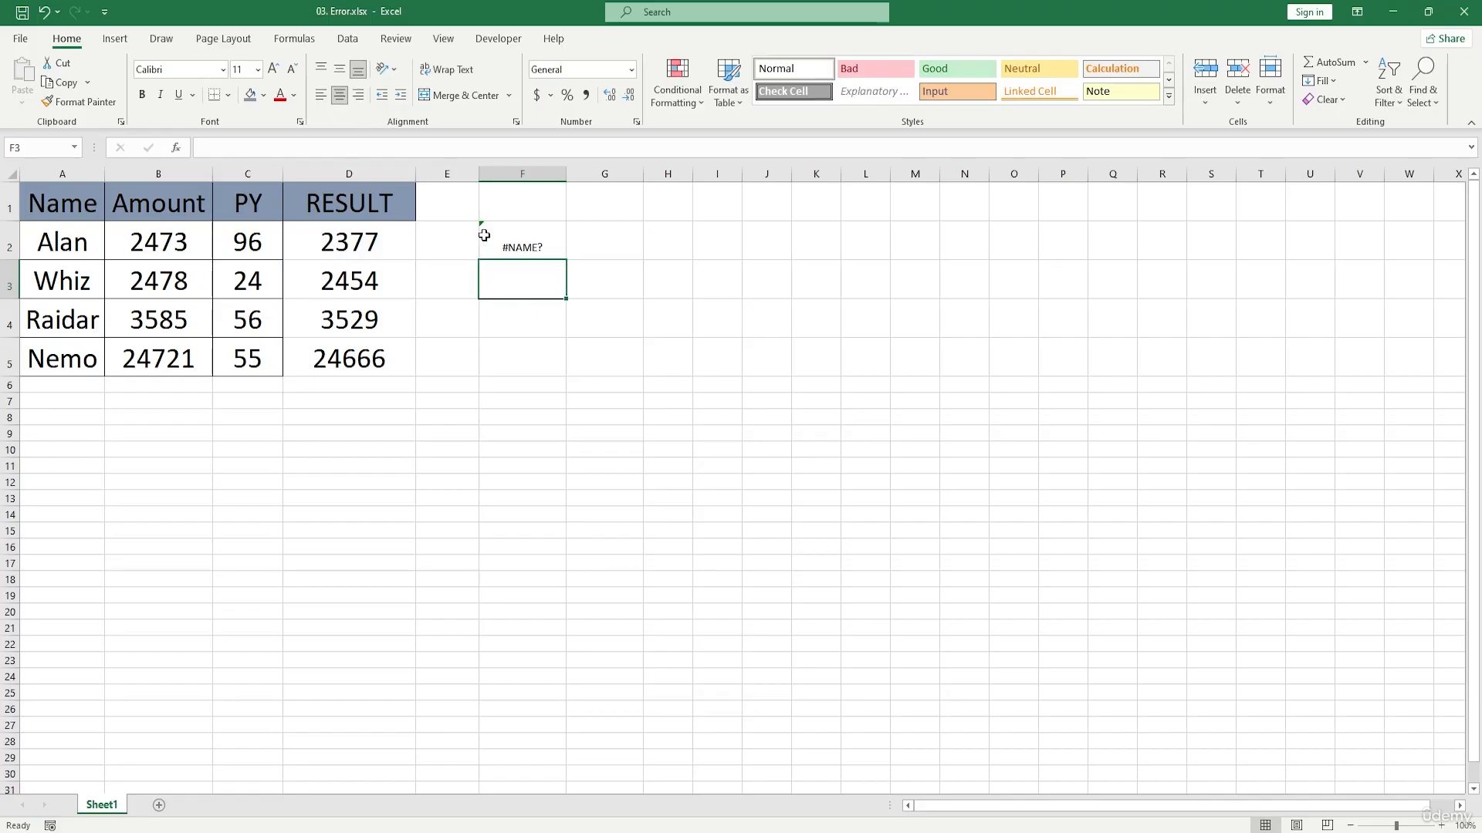
Step: Correct the function name in F2 so the formula reads =SUM(D2:D3)
{"action": "left_click_drag", "start_coordinate": [484, 235], "coordinate": [544, 338]}
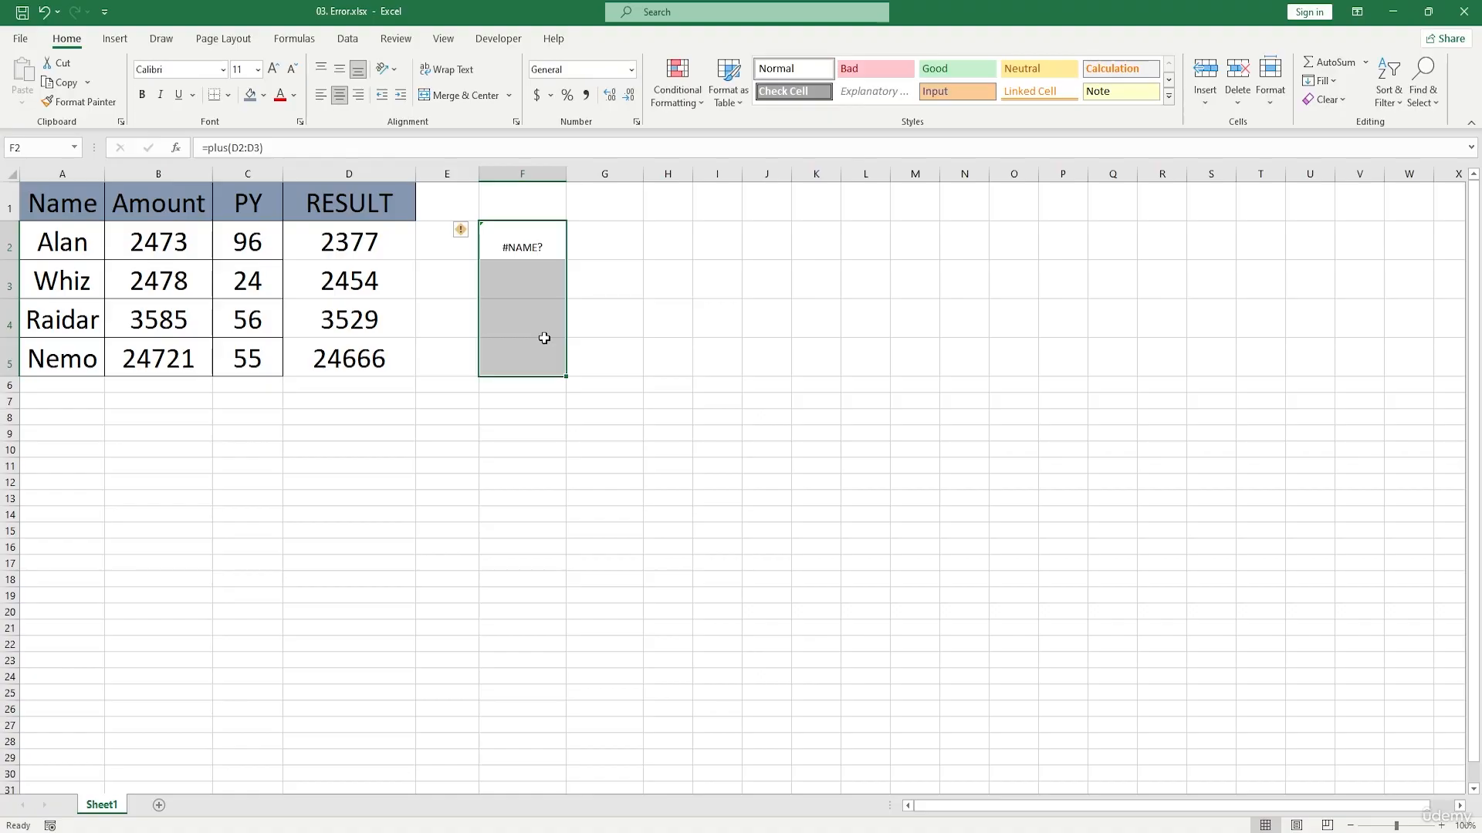
{"action": "double_click", "coordinate": [540, 242]}
{"action": "left_click", "coordinate": [509, 247]}
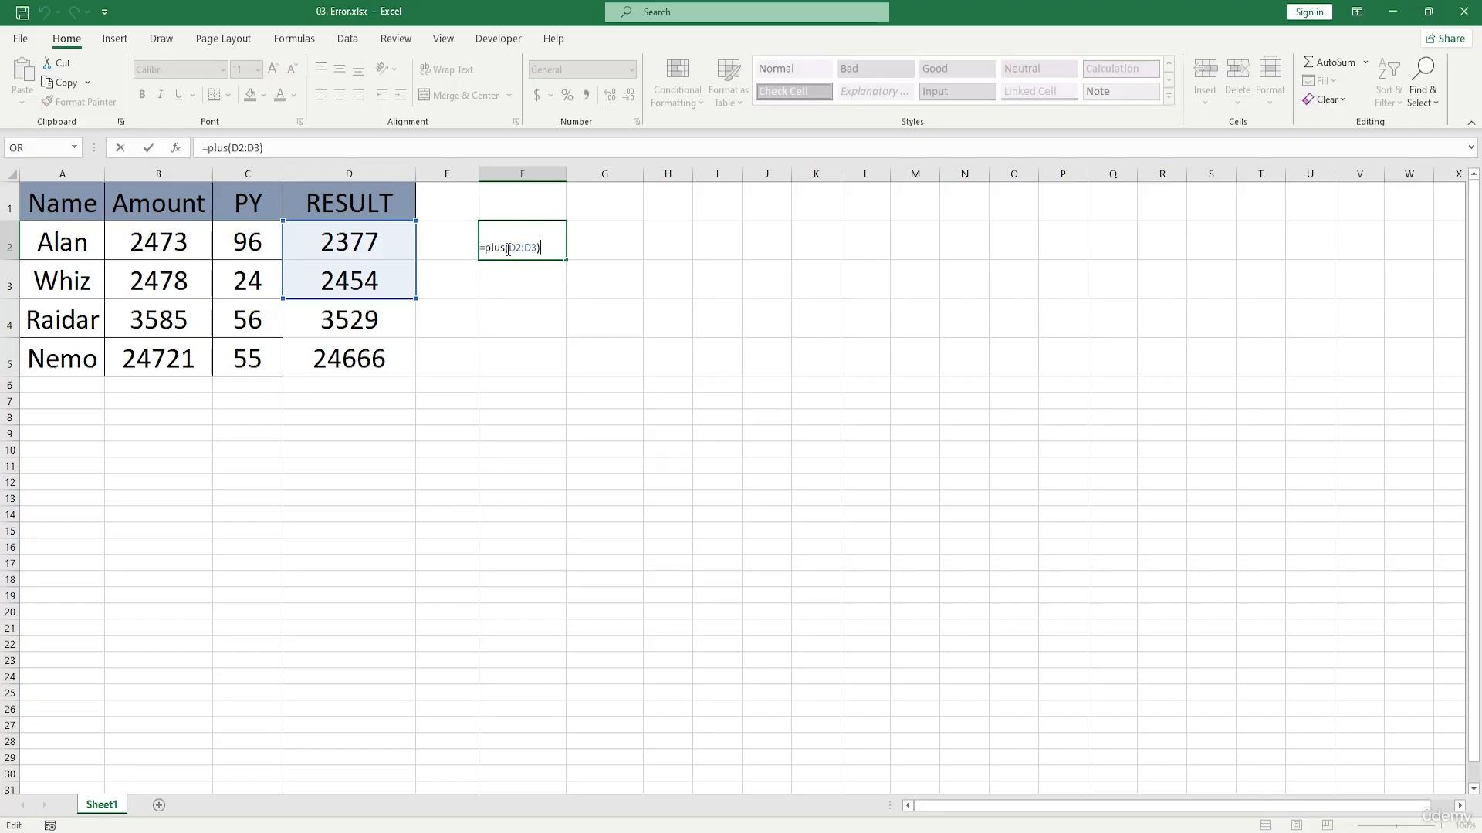
{"action": "key", "text": "BackSpace"}
{"action": "key", "text": "BackSpace"}
{"action": "key", "text": "BackSpace"}
{"action": "key", "text": "BackSpace"}
{"action": "type", "text": "sum"}
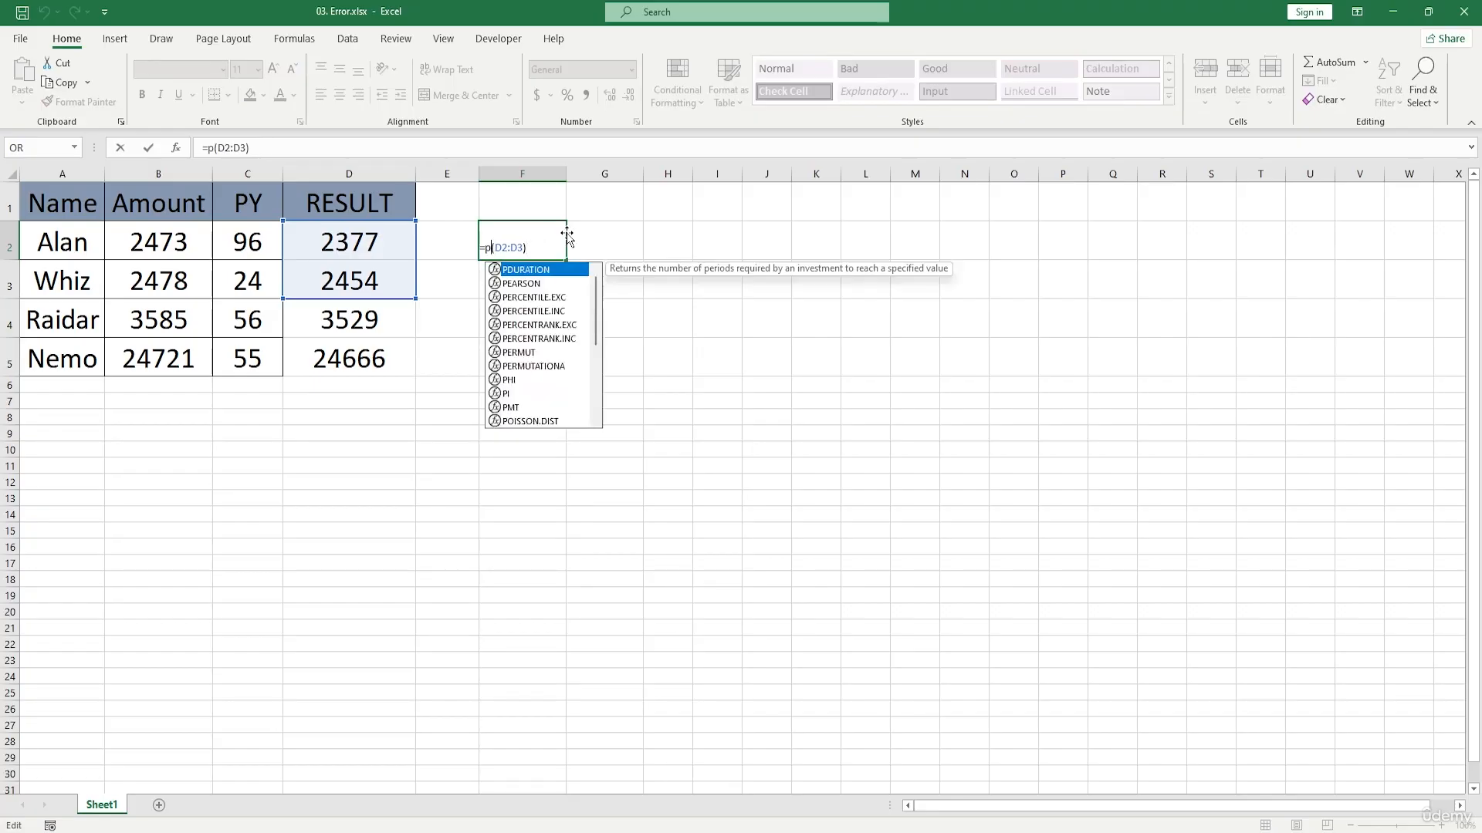
{"action": "key", "text": "Return"}
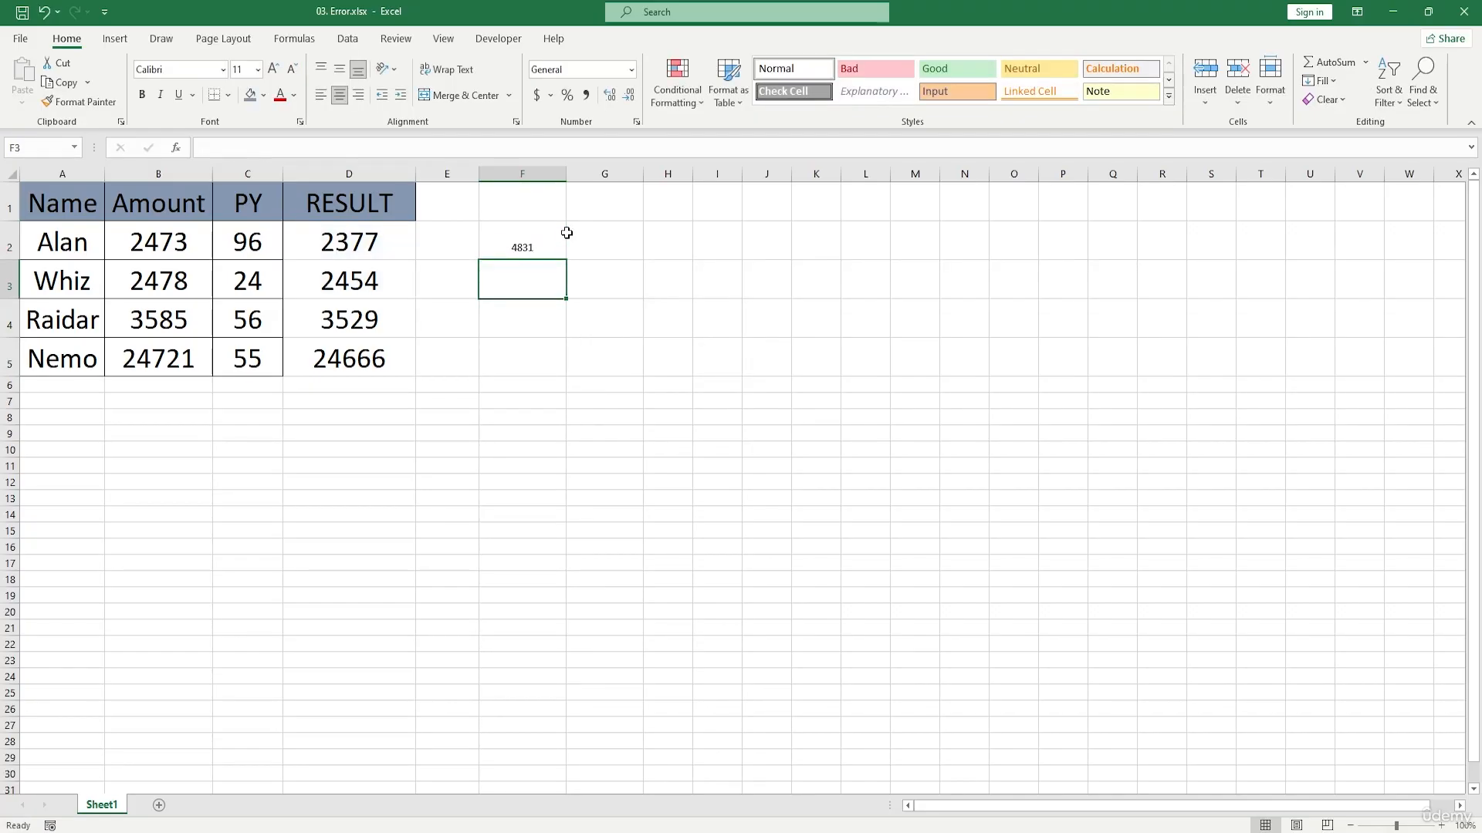
Step: Clear the SUM formula from the range F2:F5
{"action": "left_click_drag", "start_coordinate": [519, 241], "coordinate": [551, 338]}
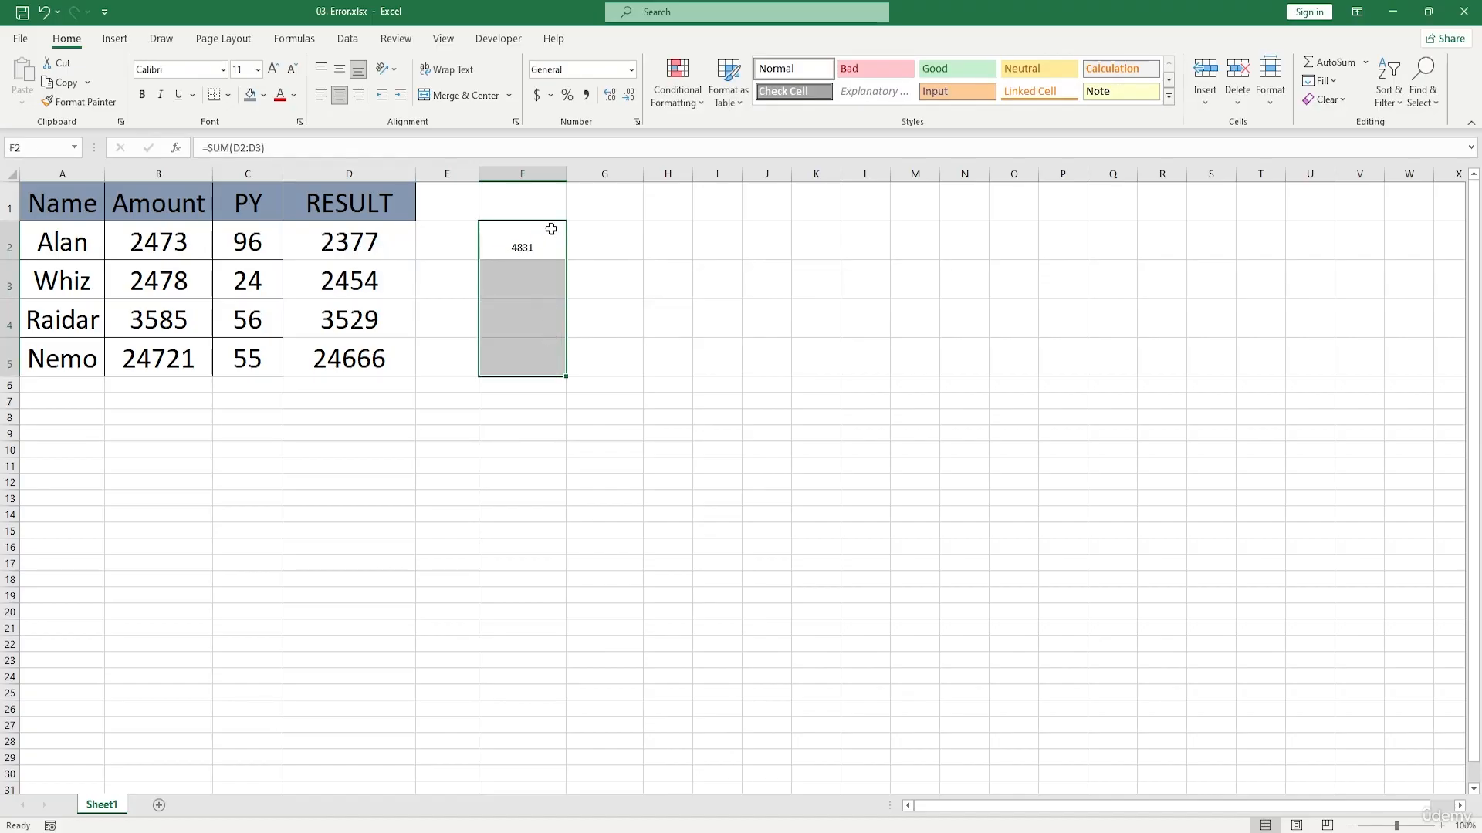
{"action": "left_click_drag", "start_coordinate": [552, 225], "coordinate": [560, 349]}
{"action": "key", "text": "Delete"}
{"action": "left_click", "coordinate": [524, 210]}
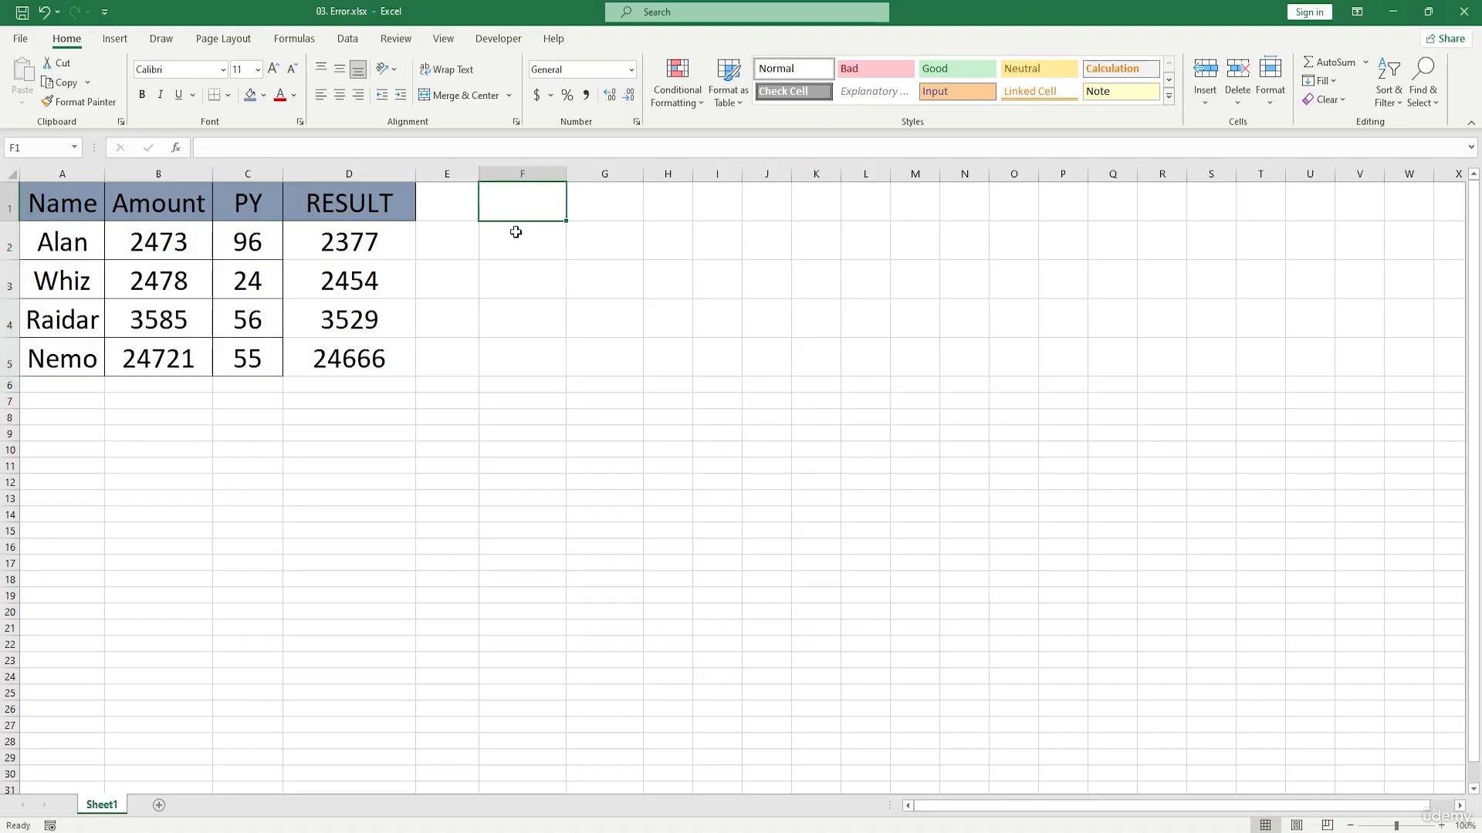
Step: Enter the formula =SUM(C2:D2) in F2 and reselect that cell
{"action": "left_click", "coordinate": [517, 268]}
{"action": "double_click", "coordinate": [516, 230]}
{"action": "type", "text": "=sum"}
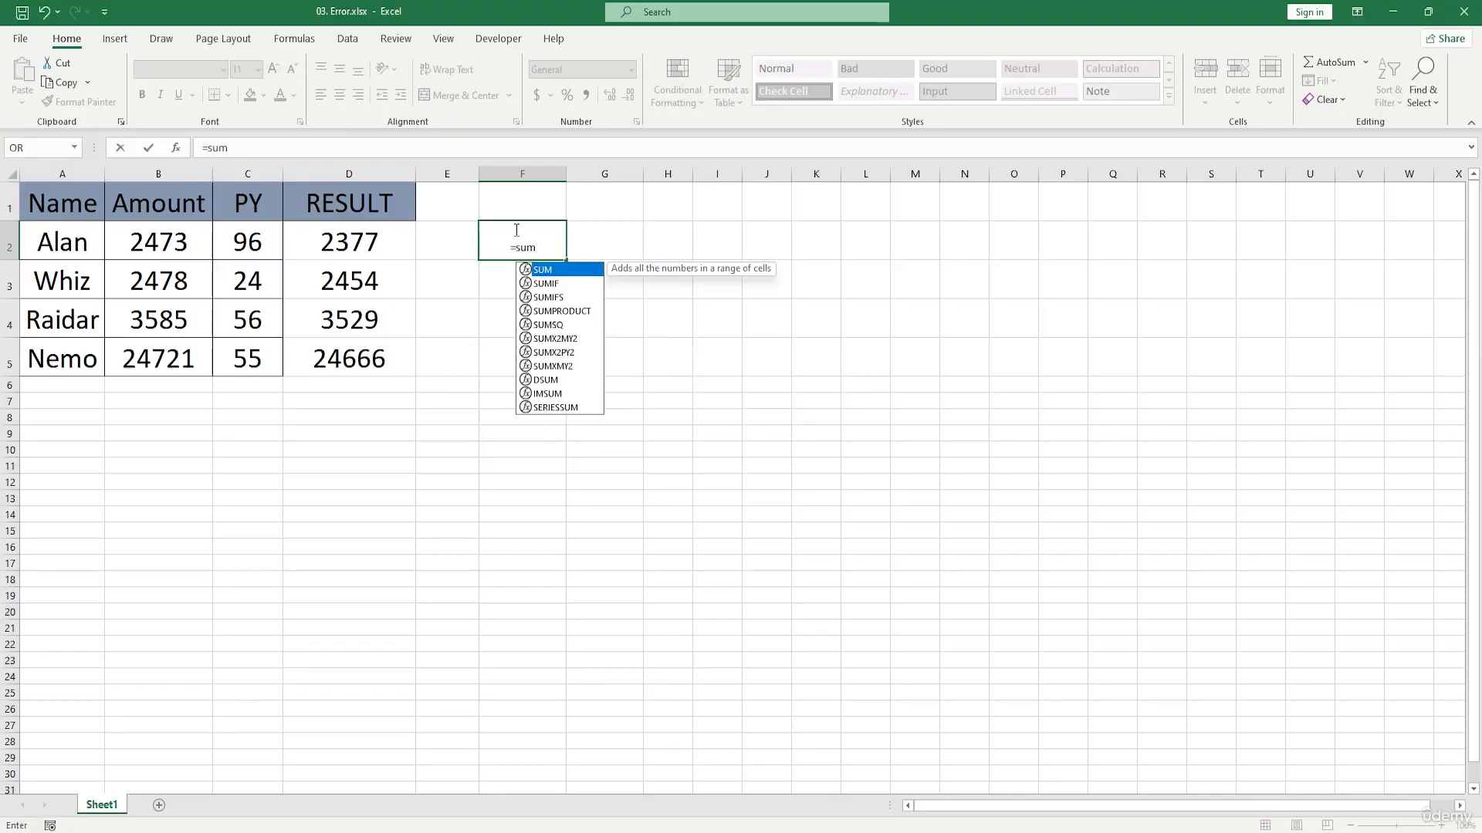
{"action": "key", "text": "Tab"}
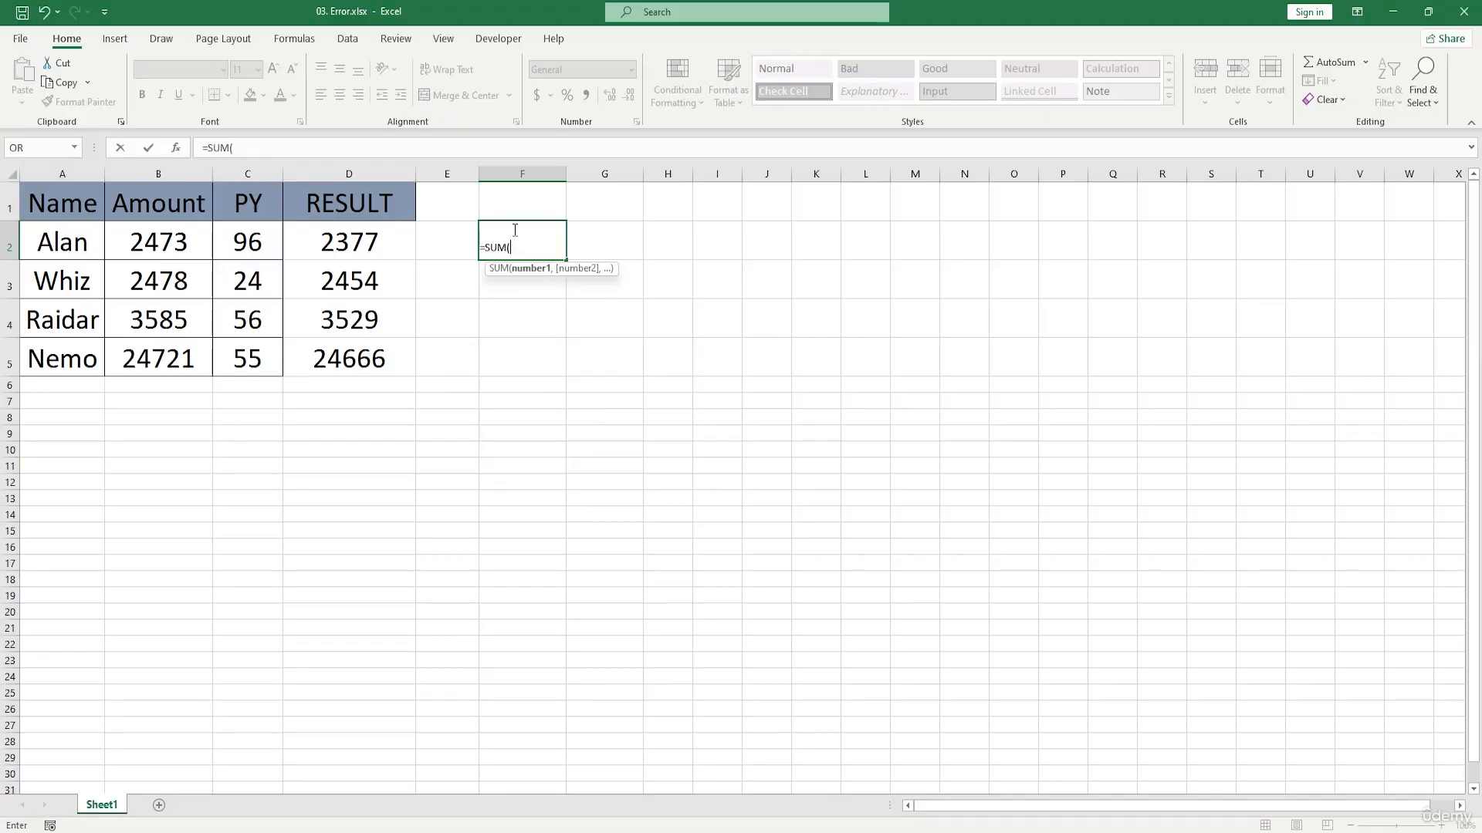
{"action": "left_click", "coordinate": [340, 252]}
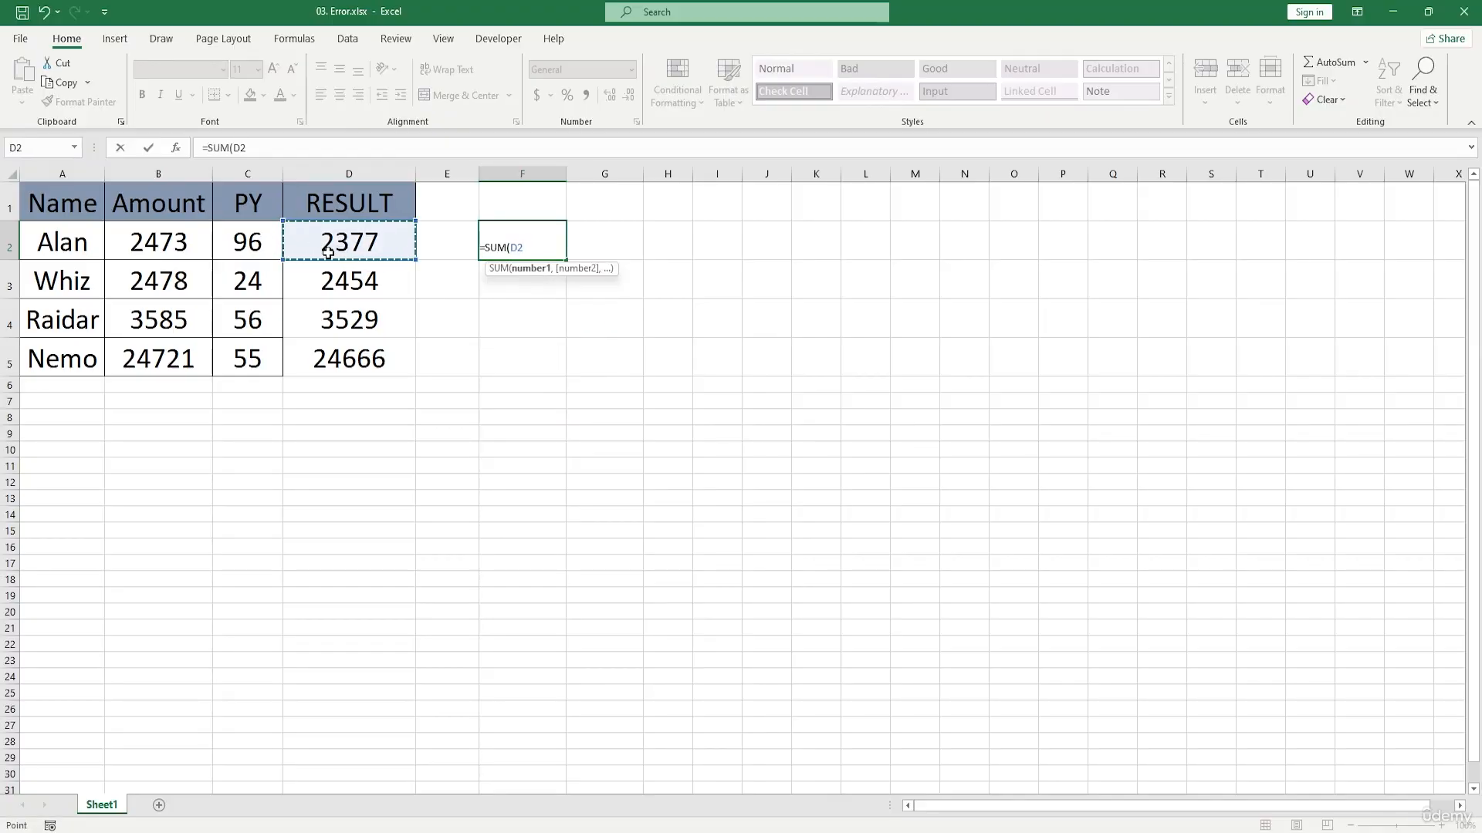
{"action": "left_click_drag", "start_coordinate": [292, 248], "coordinate": [258, 243]}
{"action": "key", "text": "Return"}
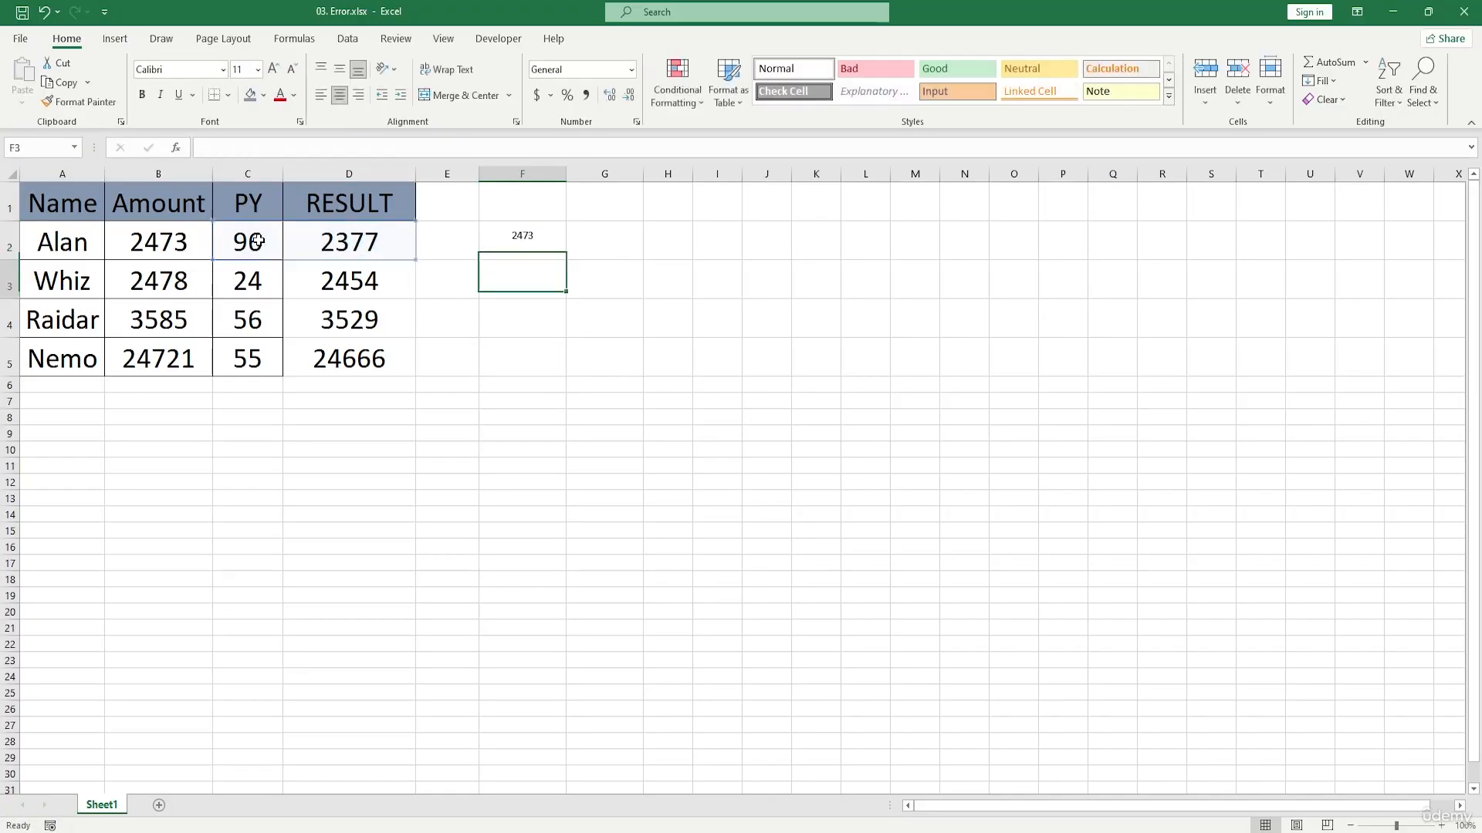
{"action": "mouse_move", "coordinate": [507, 237]}
{"action": "left_mouse_down"}
{"action": "mouse_move", "coordinate": [545, 287]}
{"action": "mouse_move", "coordinate": [556, 453]}
{"action": "mouse_move", "coordinate": [529, 355]}
{"action": "mouse_move", "coordinate": [529, 198]}
{"action": "mouse_move", "coordinate": [530, 357]}
{"action": "mouse_move", "coordinate": [516, 334]}
{"action": "mouse_move", "coordinate": [520, 238]}
{"action": "left_mouse_up"}
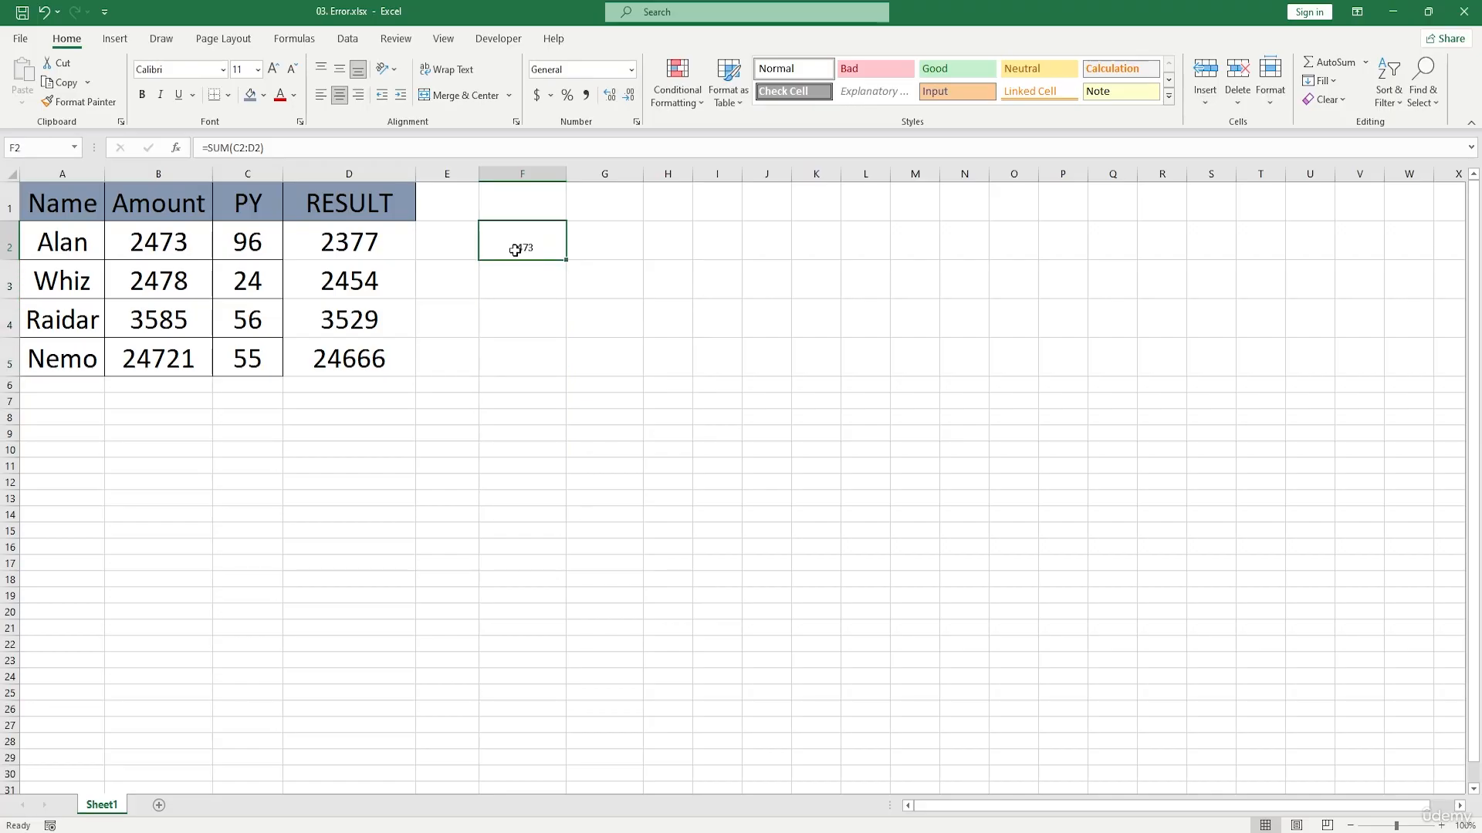
Step: Replace the formula in F2 with =D2-C2 and fill it down through F5
{"action": "type", "text": "*"}
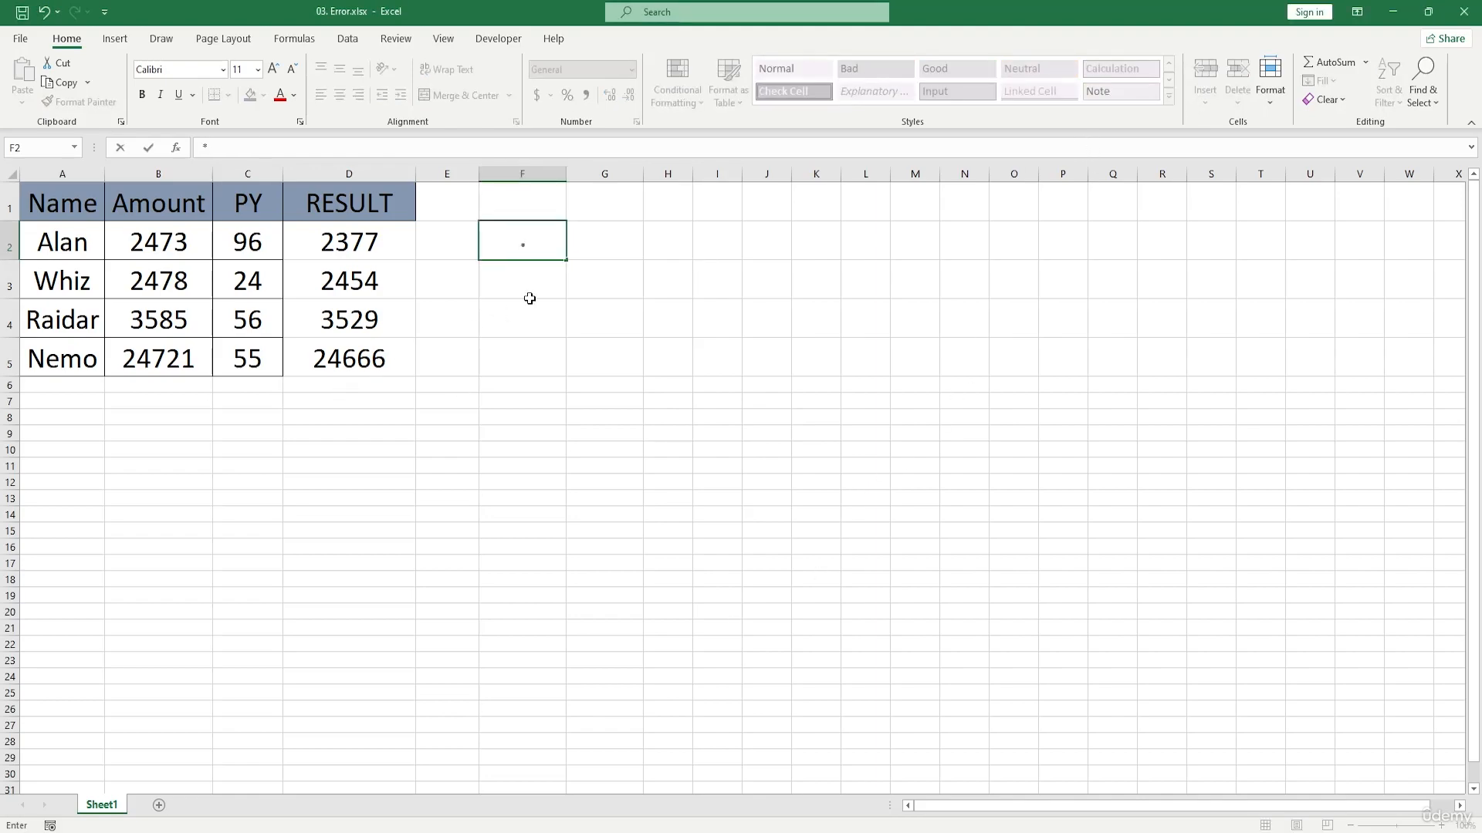
{"action": "key", "text": "BackSpace"}
{"action": "double_click", "coordinate": [536, 241]}
{"action": "type", "text": "="}
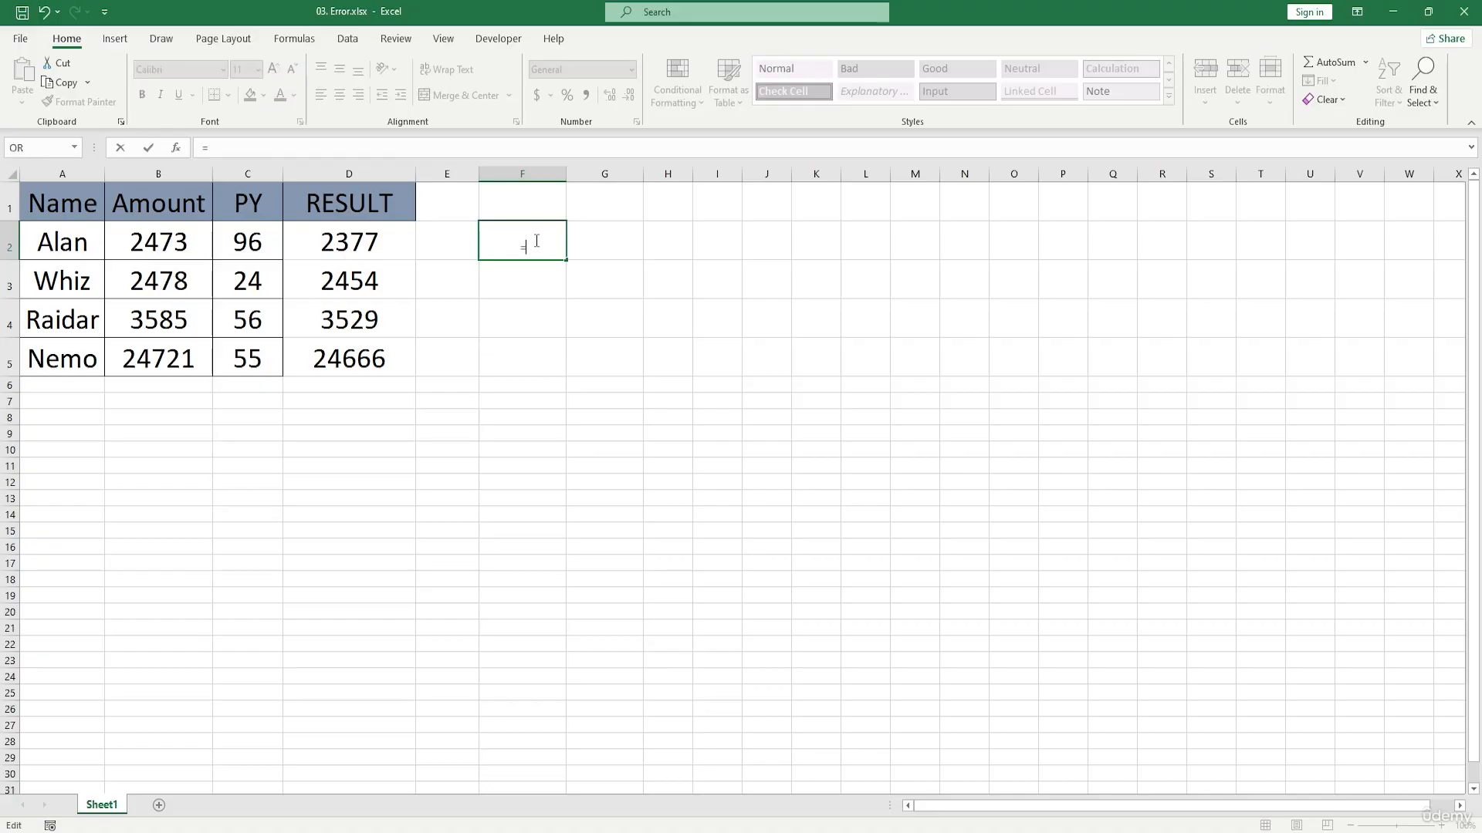
{"action": "left_click", "coordinate": [362, 244]}
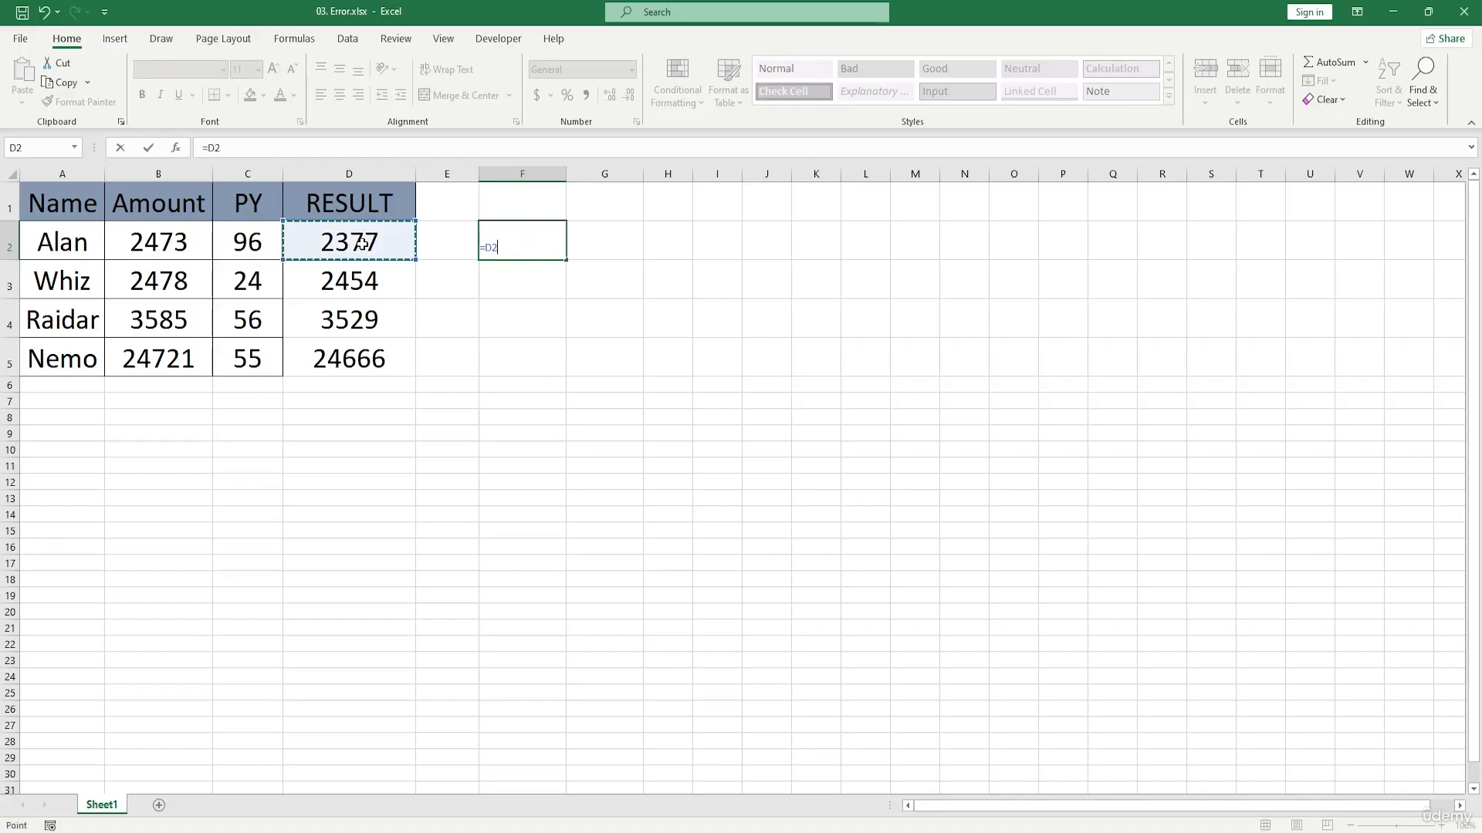
{"action": "type", "text": "-"}
{"action": "left_click", "coordinate": [255, 241]}
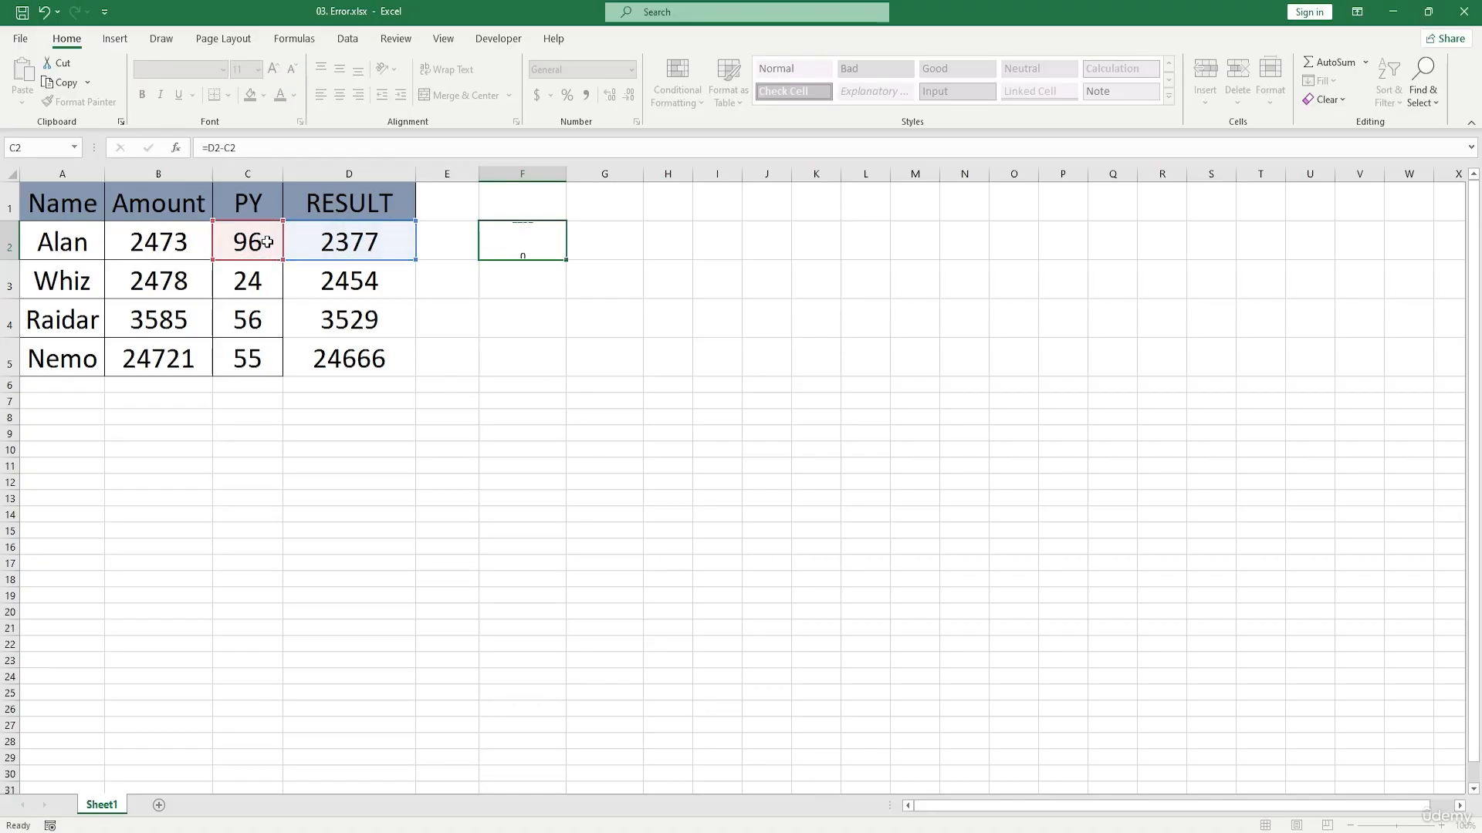
{"action": "key", "text": "Return"}
{"action": "left_click", "coordinate": [552, 249]}
{"action": "left_click_drag", "start_coordinate": [566, 261], "coordinate": [579, 373]}
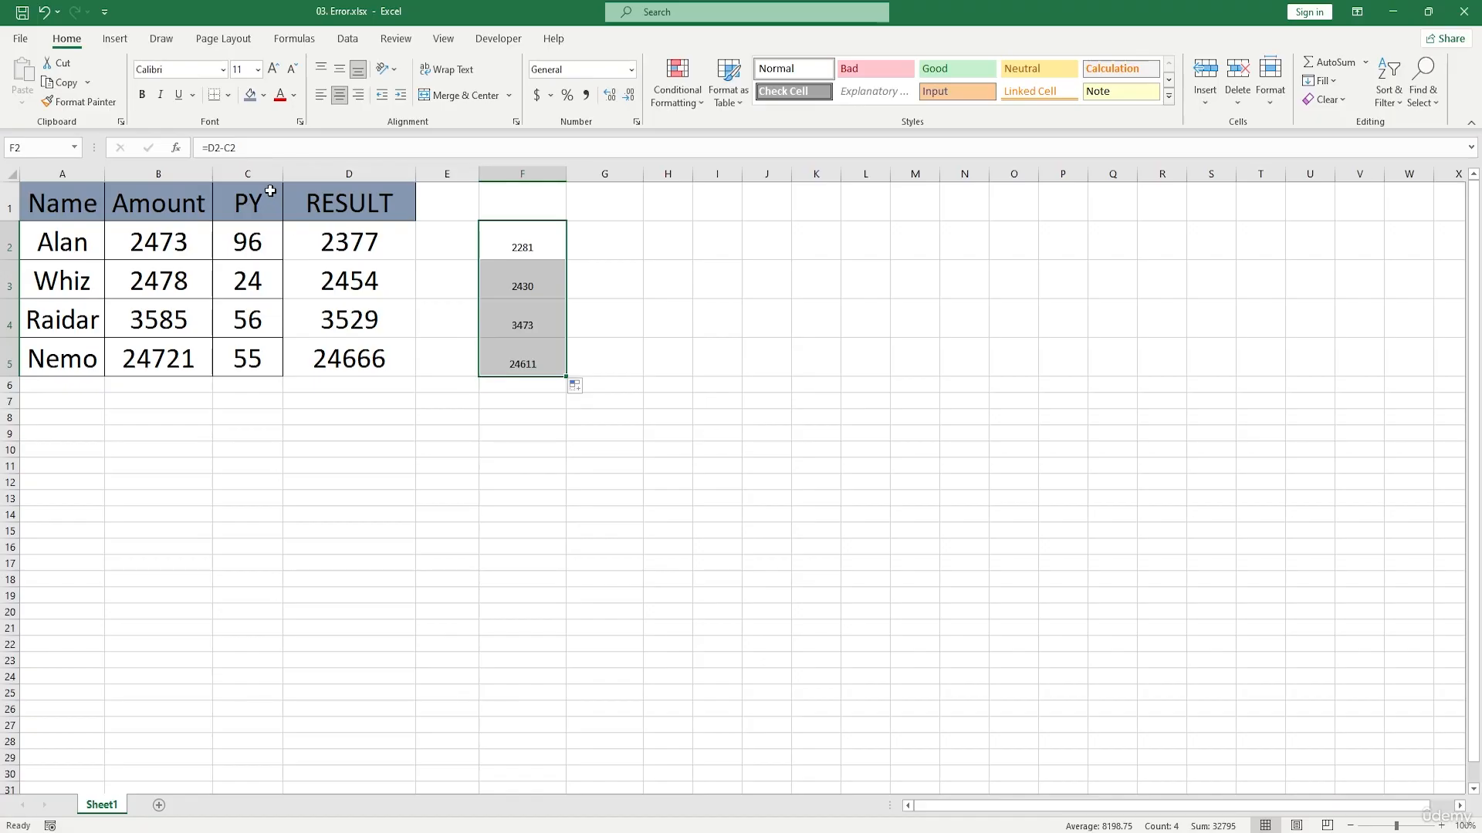
Step: Delete the entire PY column and inspect the formula in E2 that referenced it
{"action": "left_click", "coordinate": [248, 171]}
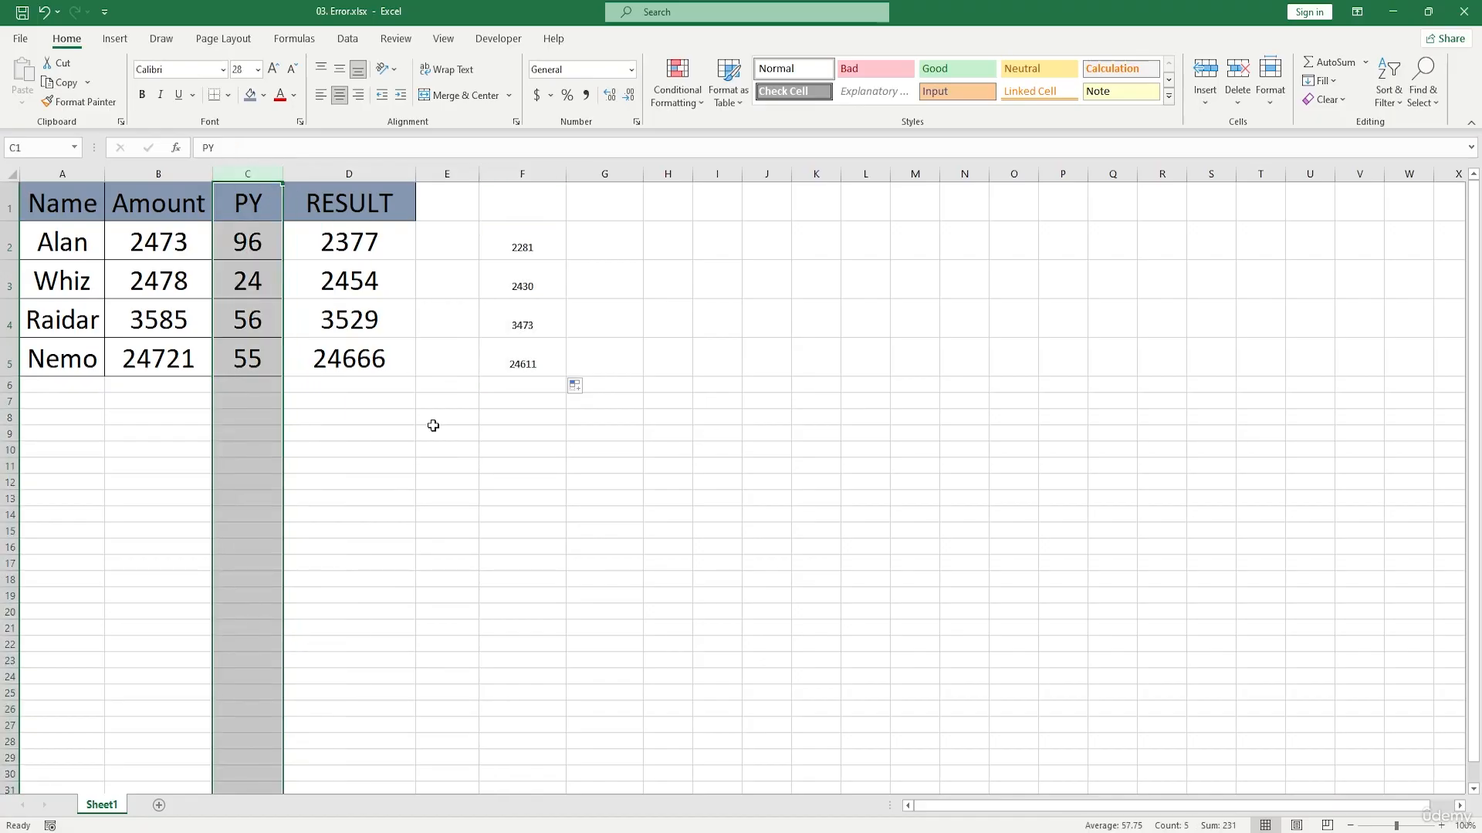
{"action": "right_click", "coordinate": [255, 179]}
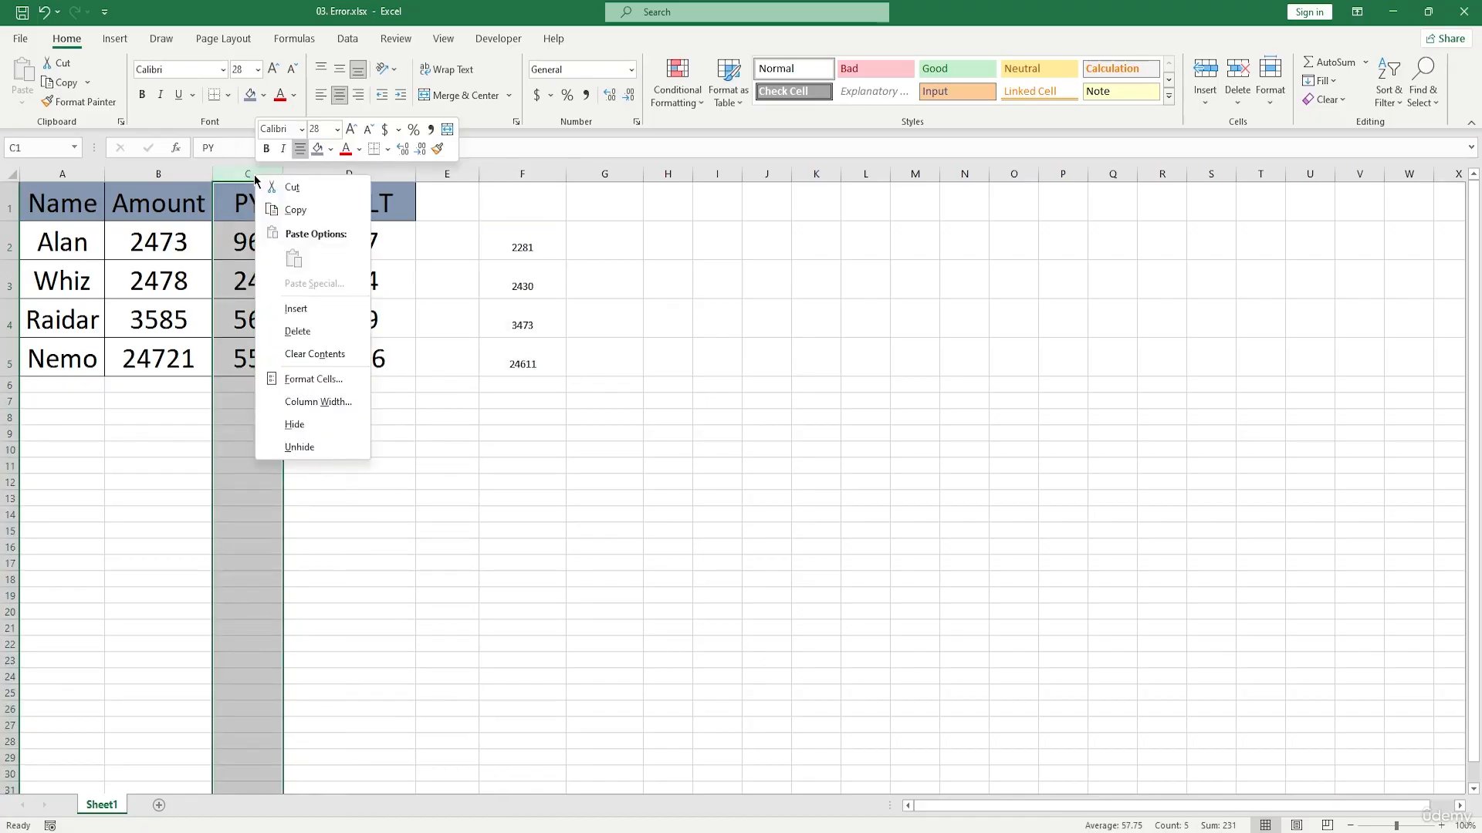
{"action": "left_click", "coordinate": [334, 330]}
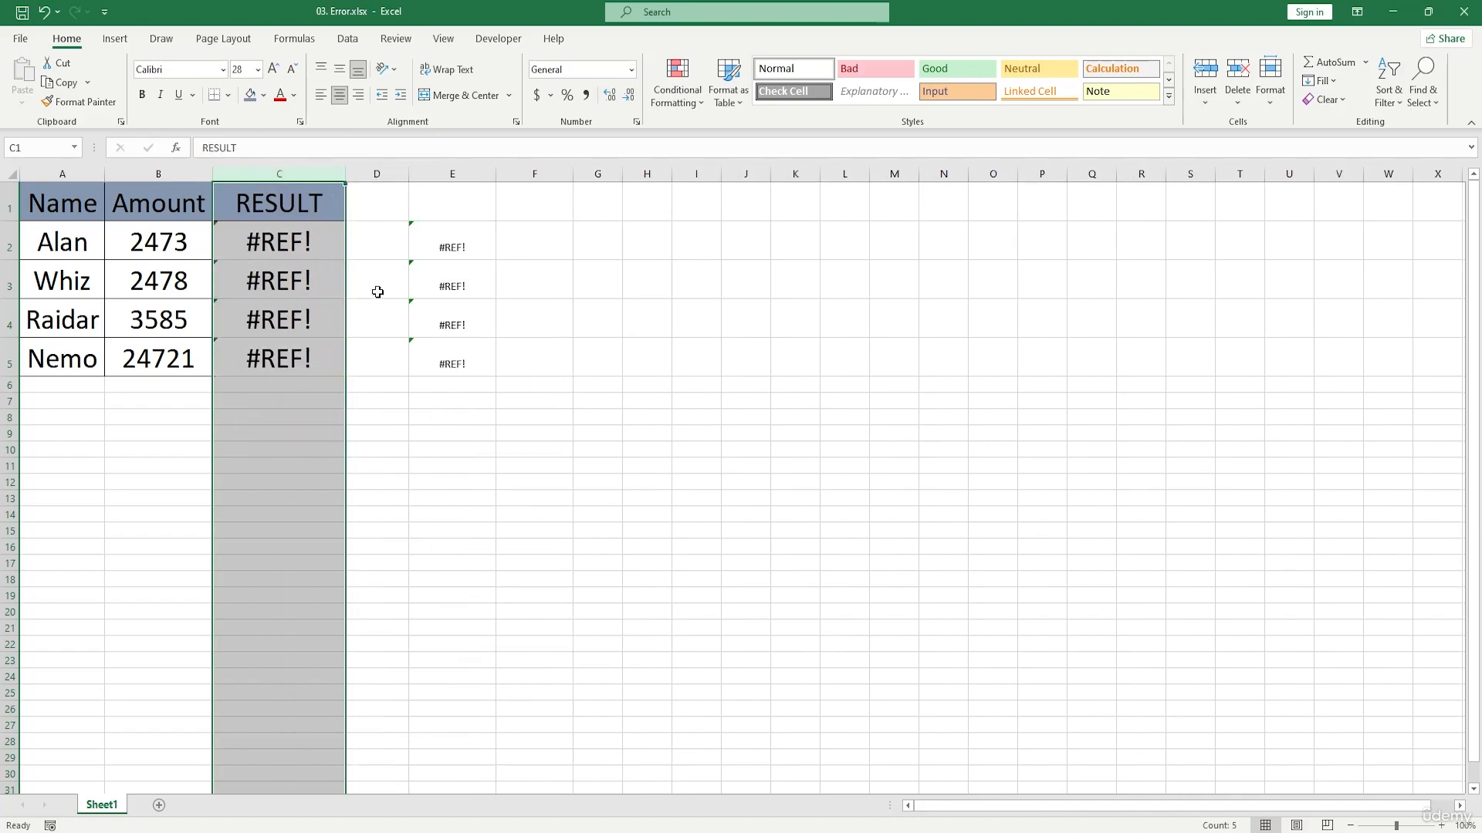
{"action": "double_click", "coordinate": [447, 246]}
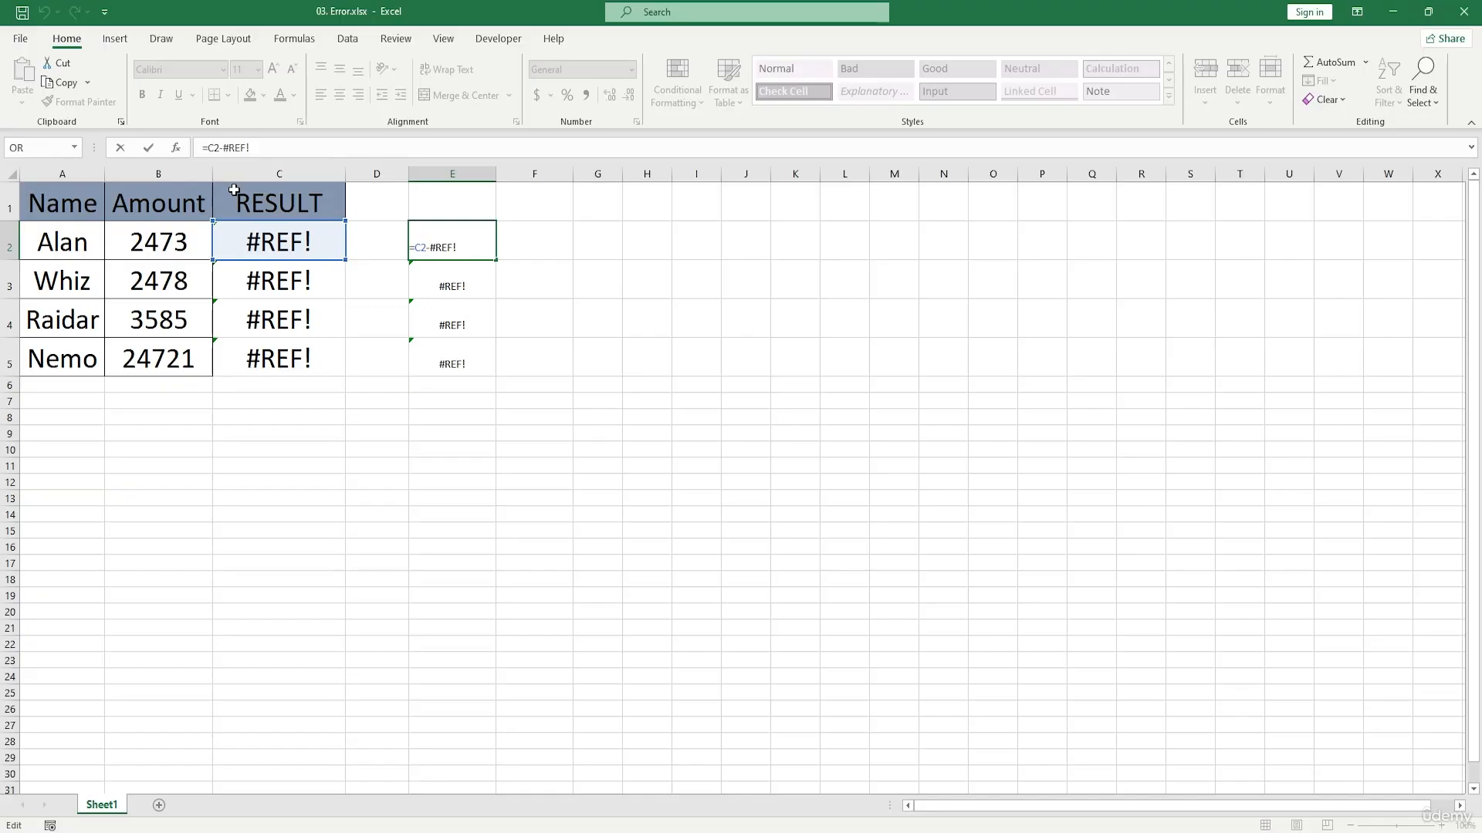
{"action": "left_click", "coordinate": [579, 229]}
Step: Undo the deletion of the PY column and inspect the formulas in F2 and D5
{"action": "key", "text": "ctrl+z"}
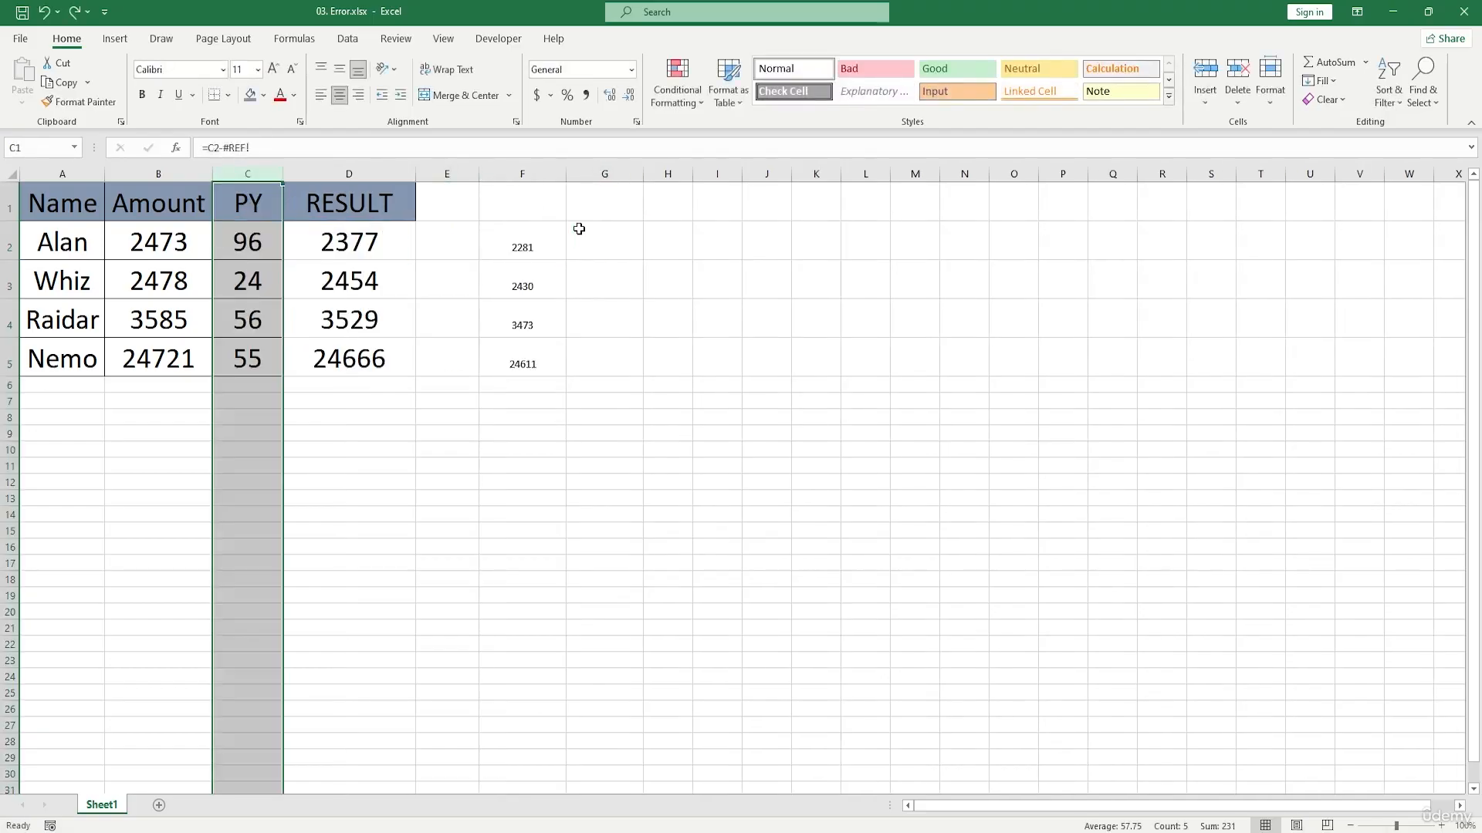
{"action": "left_click_drag", "start_coordinate": [540, 241], "coordinate": [533, 363]}
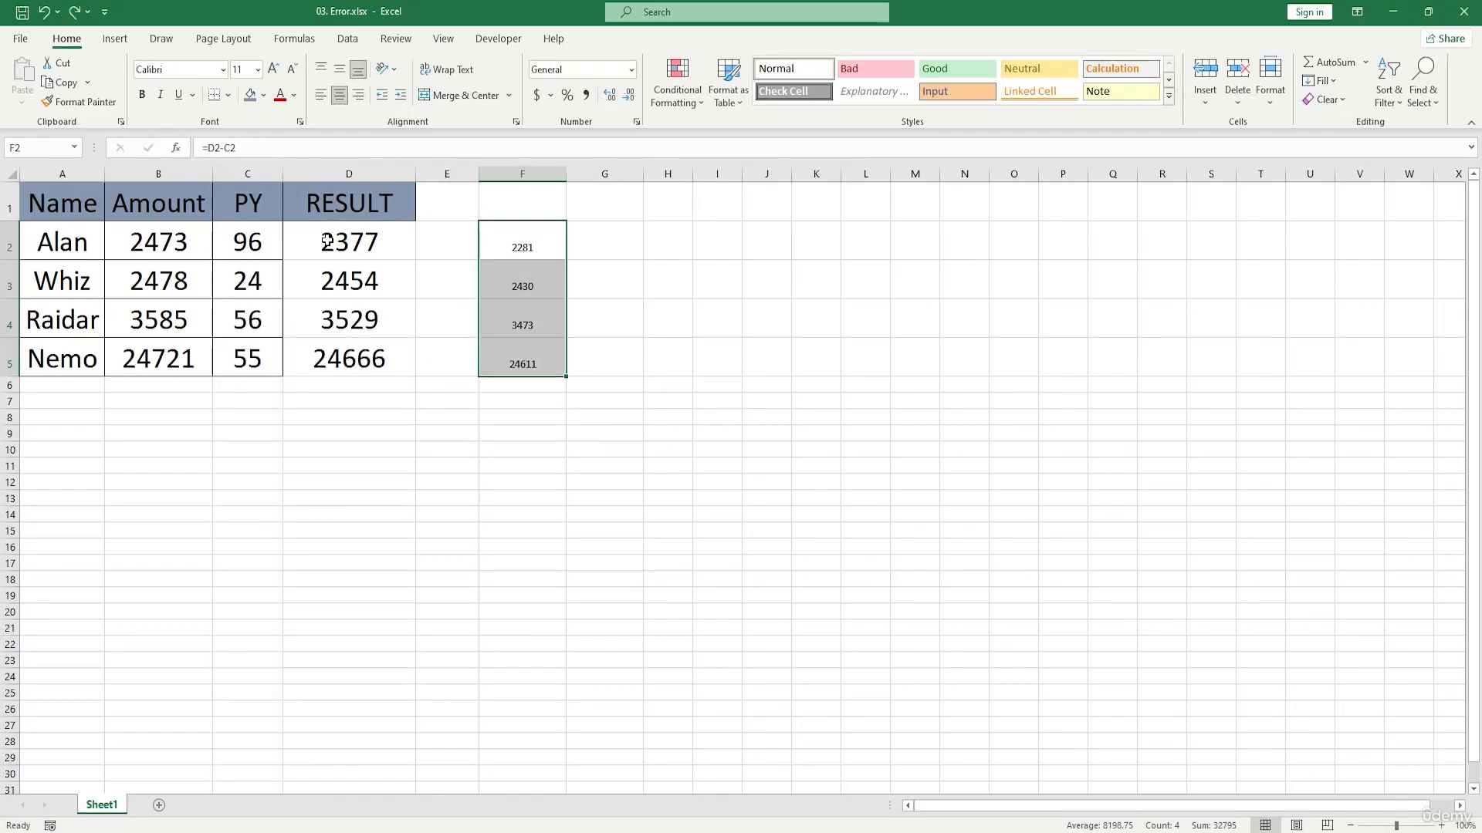
{"action": "left_click", "coordinate": [259, 173]}
{"action": "left_click", "coordinate": [357, 339]}
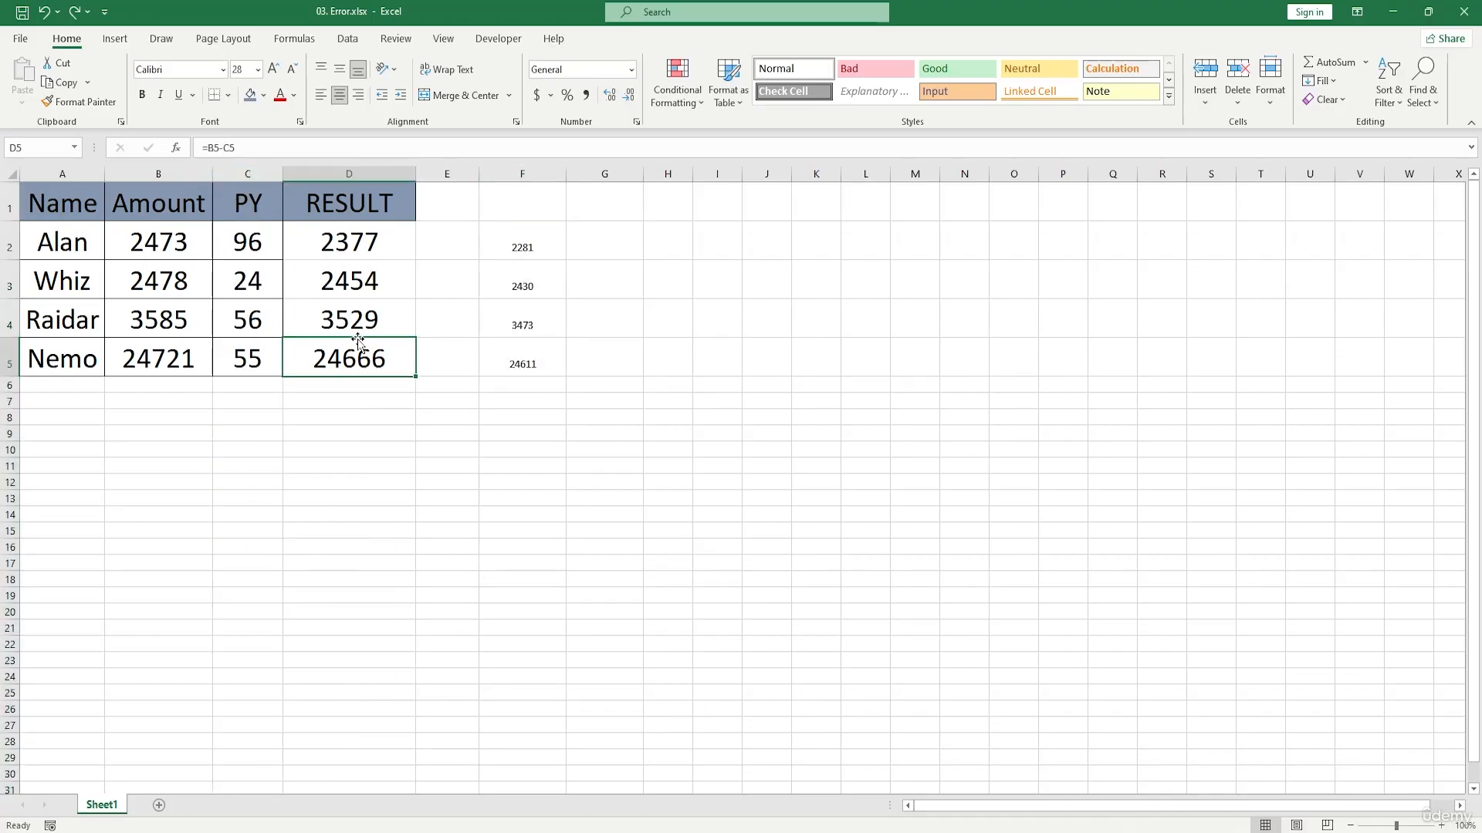
Step: Clear the subtraction formulas from cells F2:F5
{"action": "left_click_drag", "start_coordinate": [520, 248], "coordinate": [553, 366]}
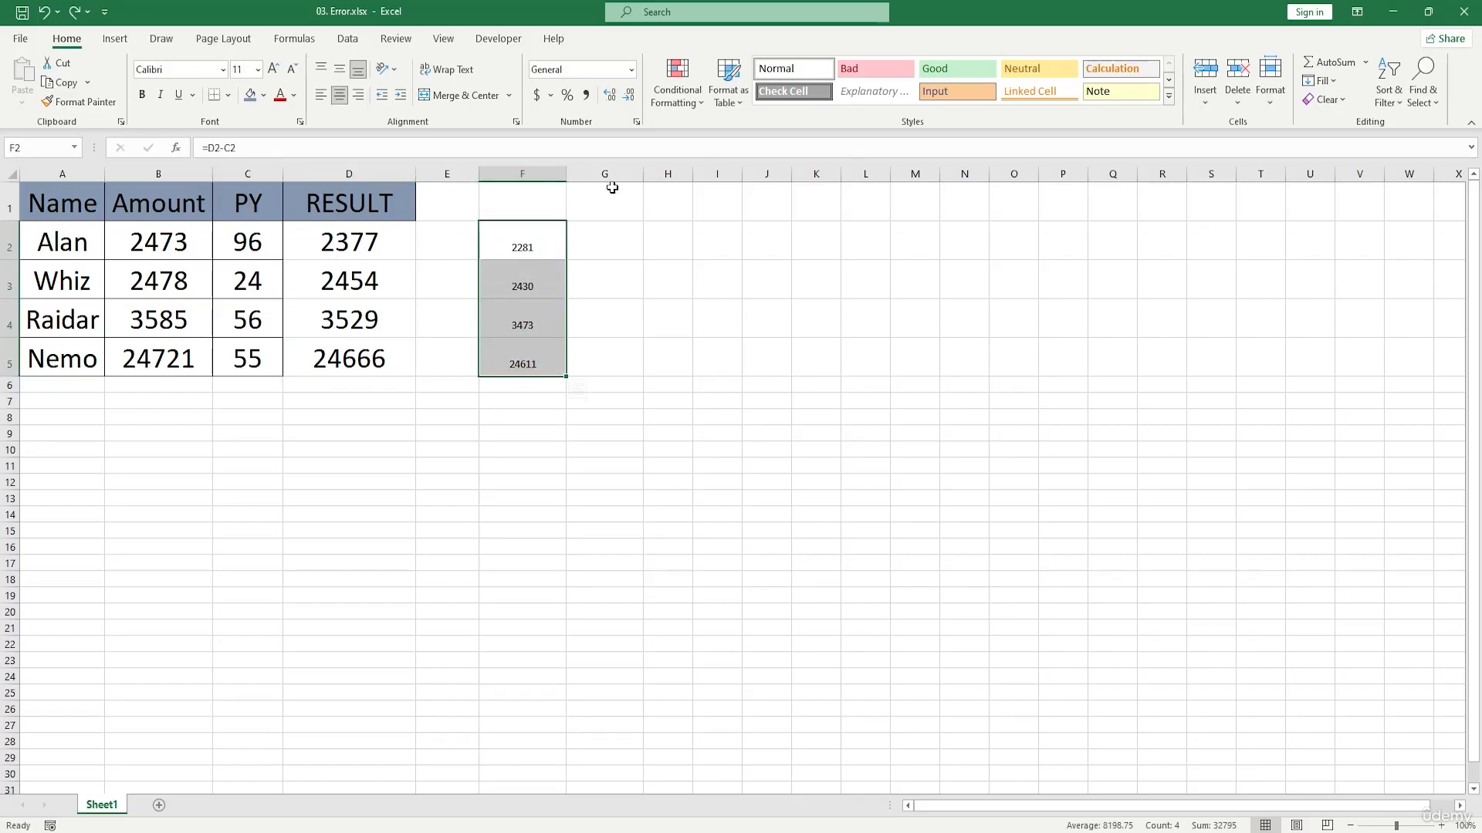
{"action": "key", "text": "Delete"}
{"action": "type", "text": "*"}
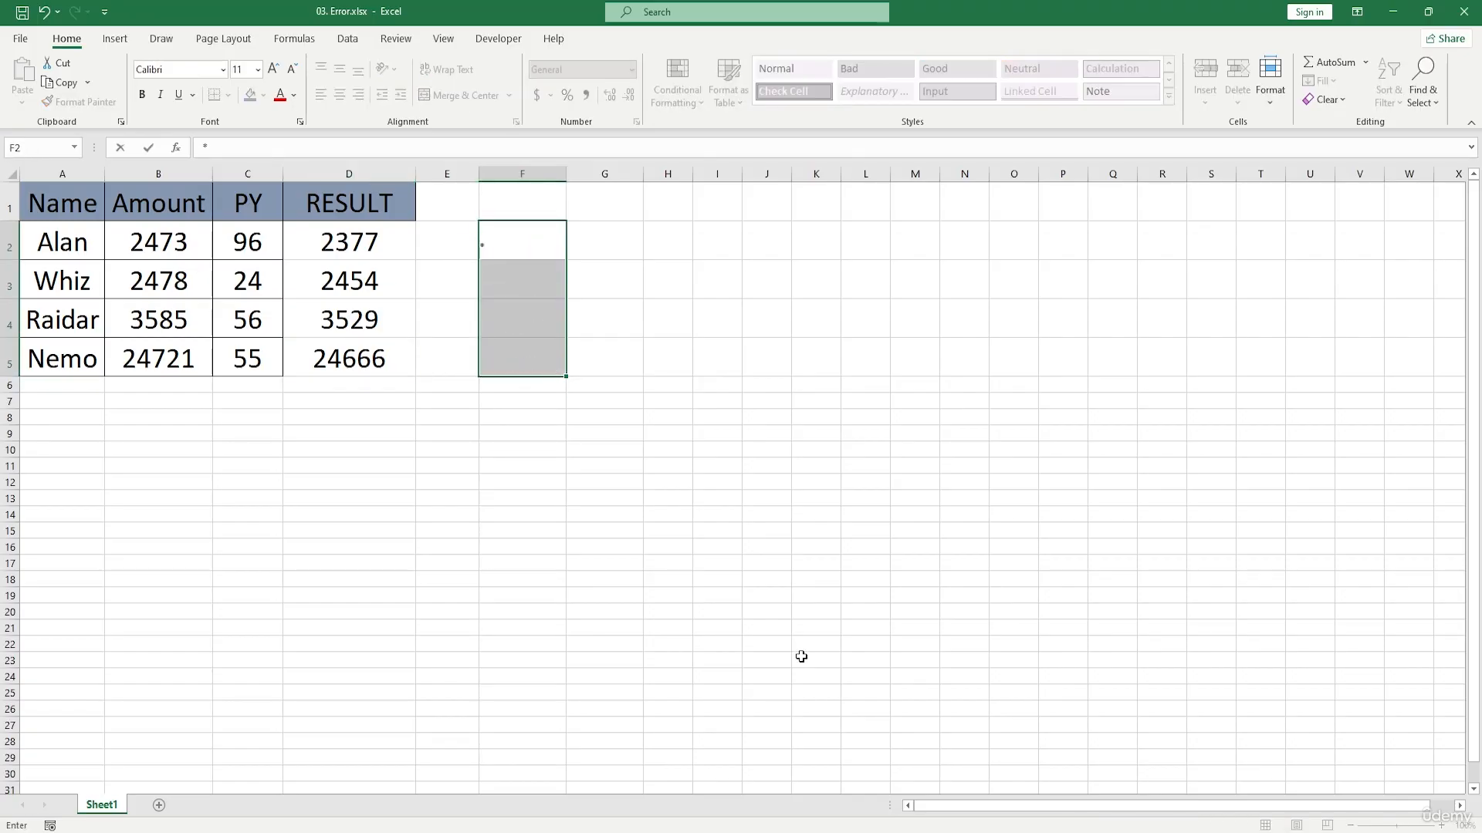
{"action": "key", "text": "BackSpace"}
{"action": "type", "text": "ALAN"}
{"action": "key", "text": "BackSpace"}
{"action": "key", "text": "BackSpace"}
{"action": "key", "text": "BackSpace"}
Step: Copy the names in A2:A5 to F2:F5 and widen column F slightly
{"action": "left_click_drag", "start_coordinate": [79, 239], "coordinate": [90, 368]}
{"action": "key", "text": "ctrl+c"}
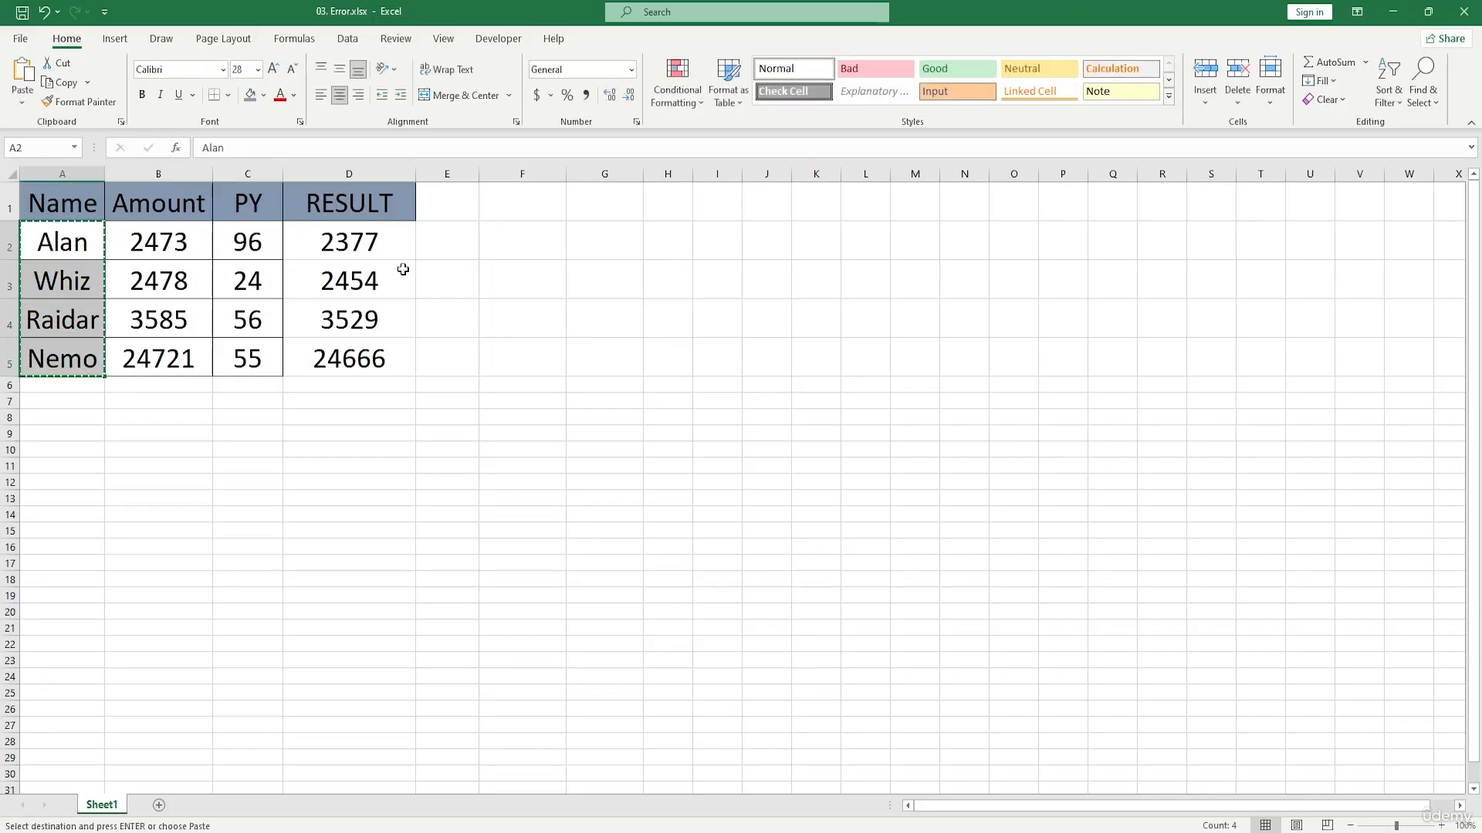
{"action": "left_click", "coordinate": [538, 241]}
{"action": "key", "text": "ctrl+v"}
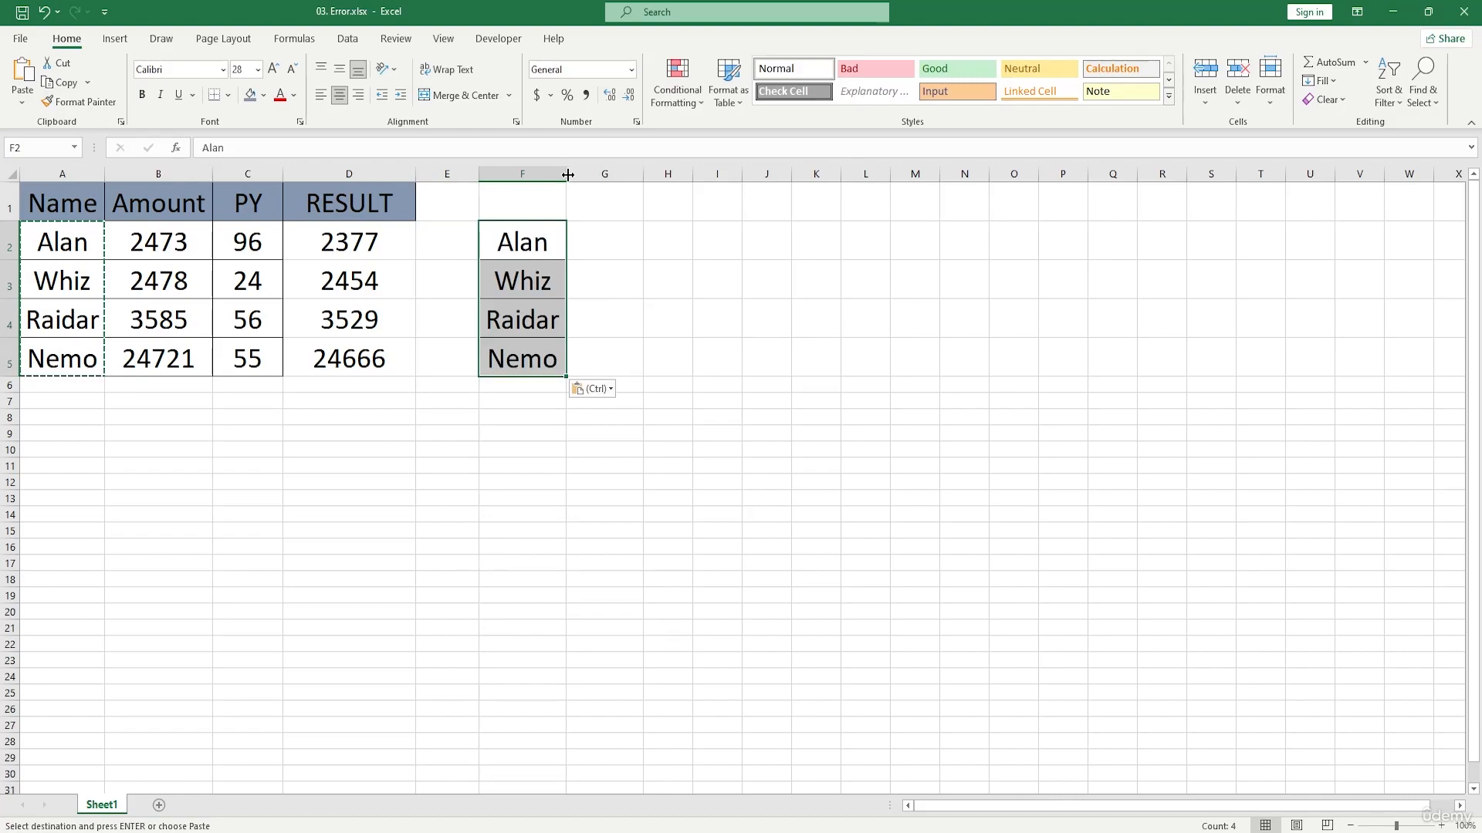
{"action": "left_click_drag", "start_coordinate": [567, 176], "coordinate": [586, 176]}
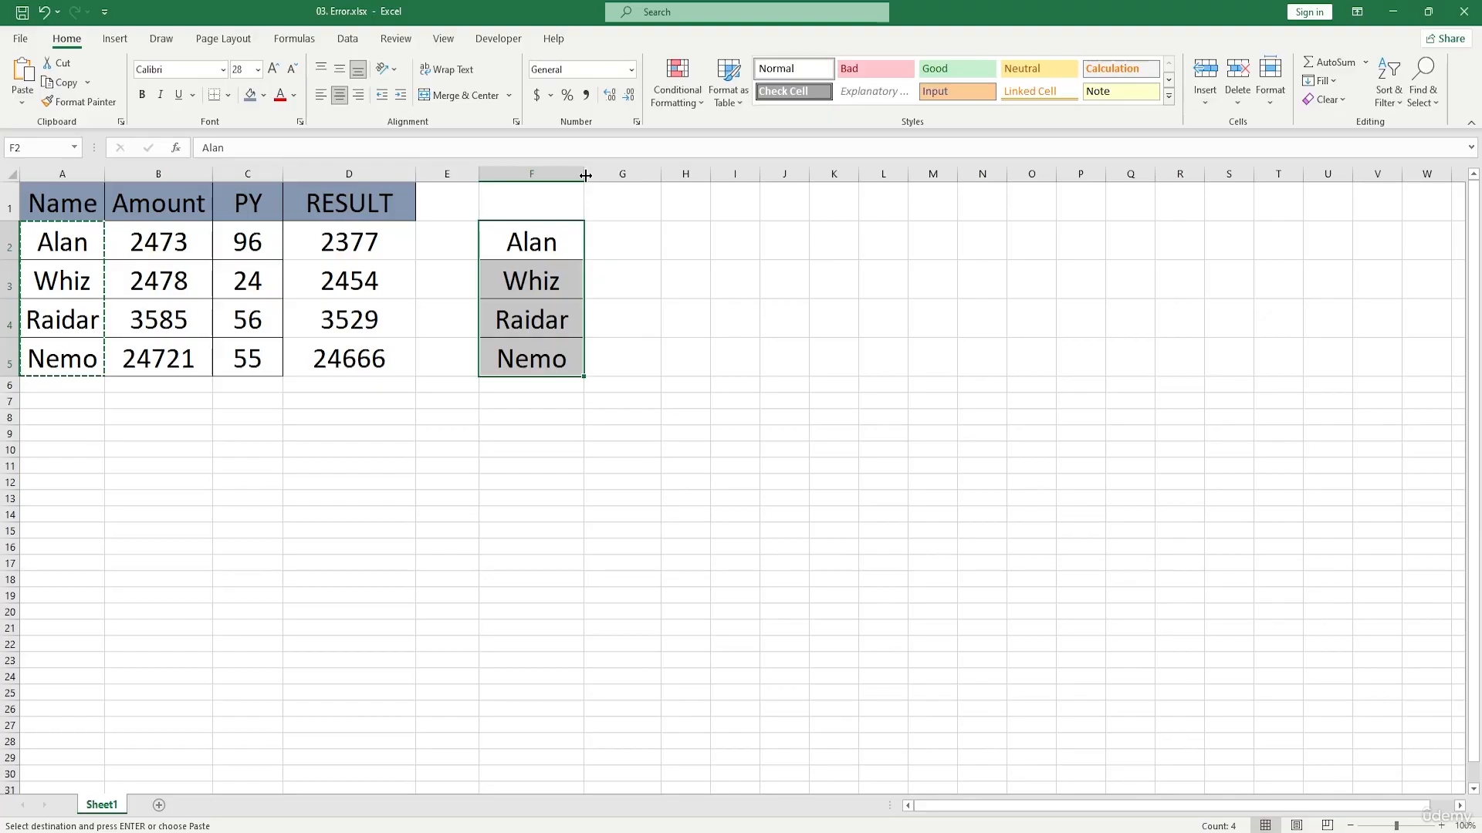
{"action": "left_click_drag", "start_coordinate": [586, 176], "coordinate": [592, 177]}
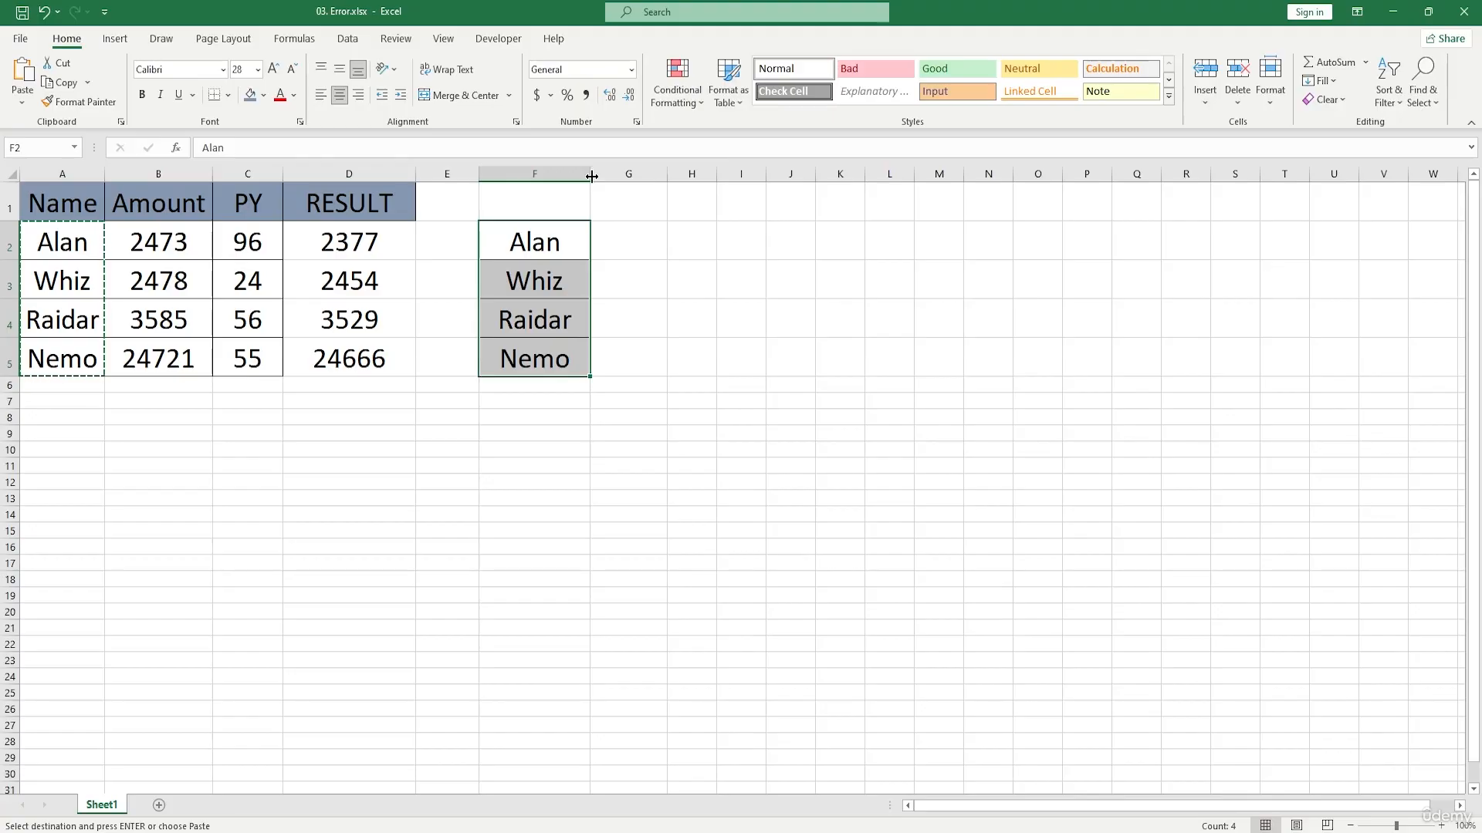
Step: Enter the exact-match lookup formula =VLOOKUP(F2,A2:D5,3,FALSE) in G2
{"action": "left_click", "coordinate": [614, 237]}
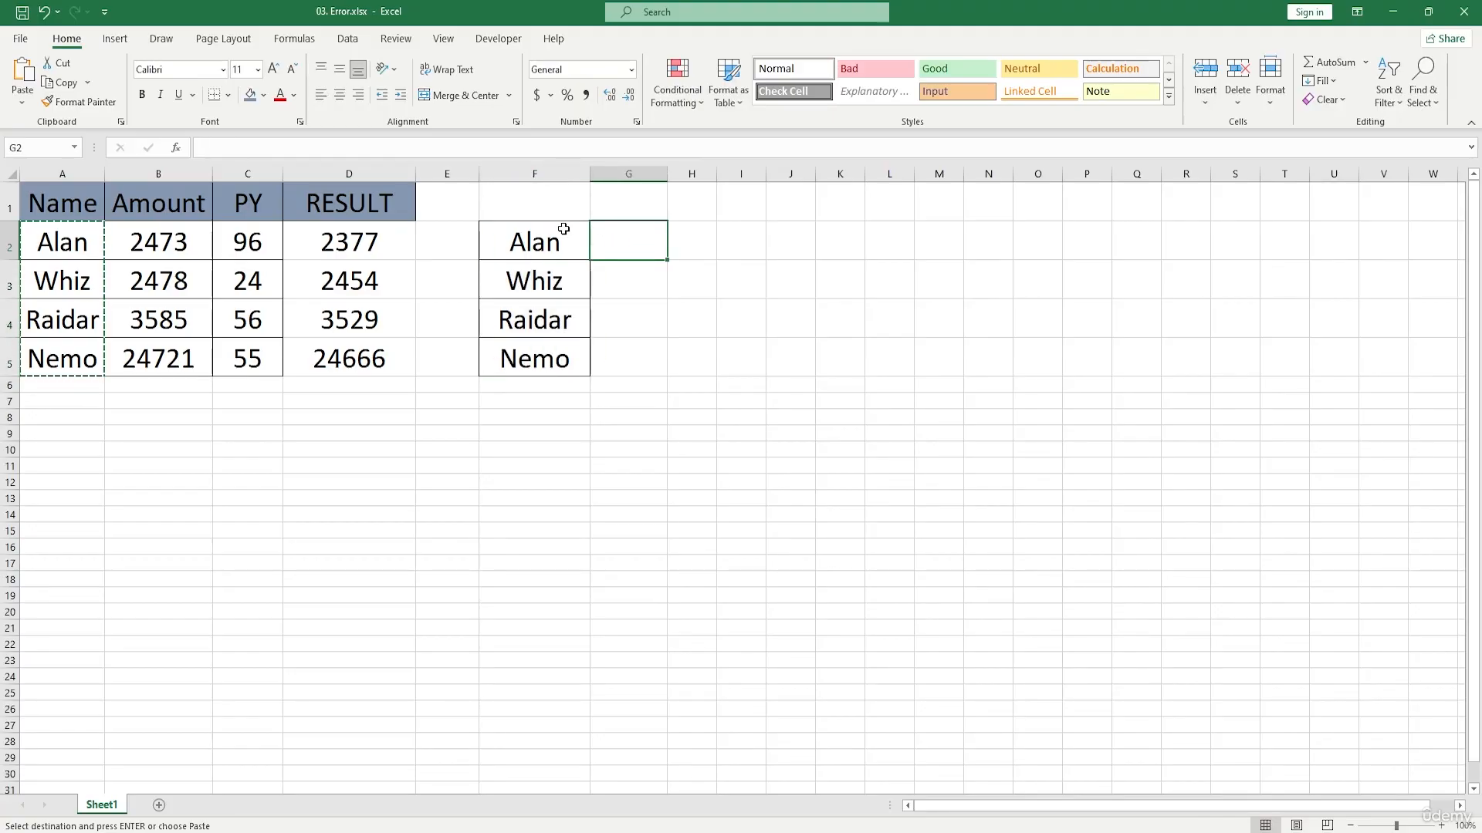
{"action": "double_click", "coordinate": [628, 244]}
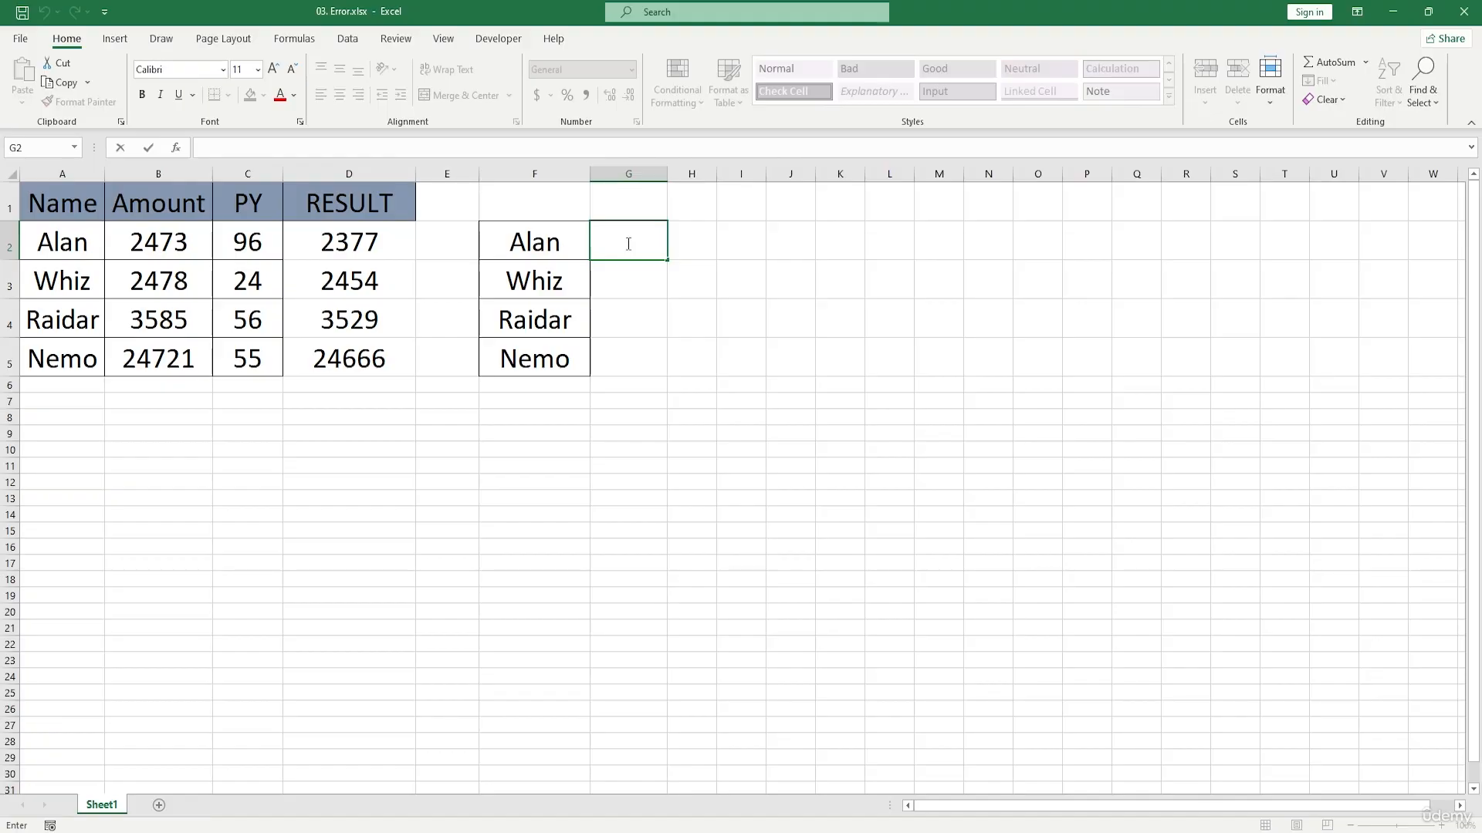
{"action": "type", "text": "=vl"}
{"action": "key", "text": "Tab"}
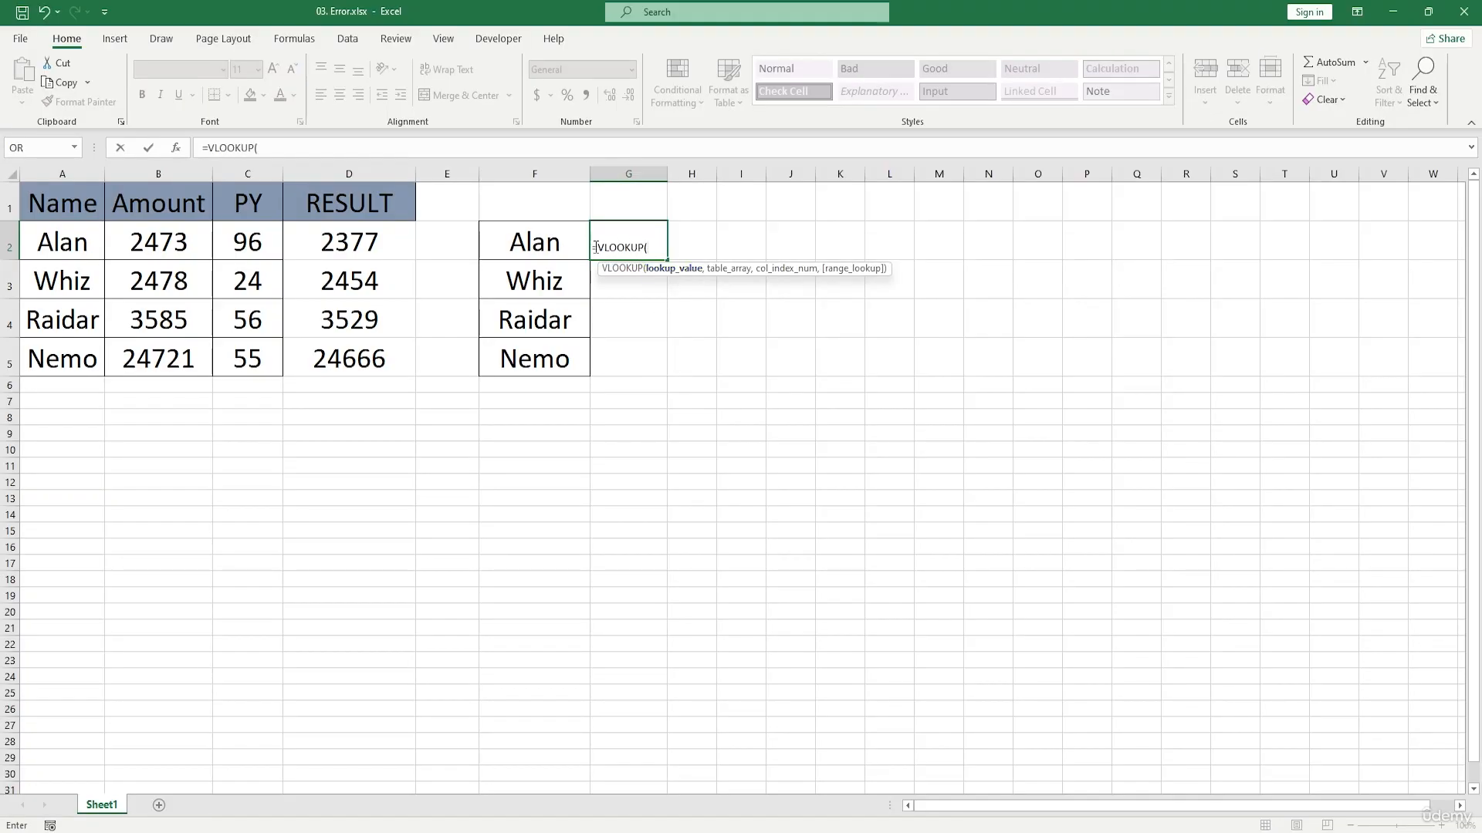
{"action": "left_click", "coordinate": [551, 244]}
{"action": "type", "text": ","}
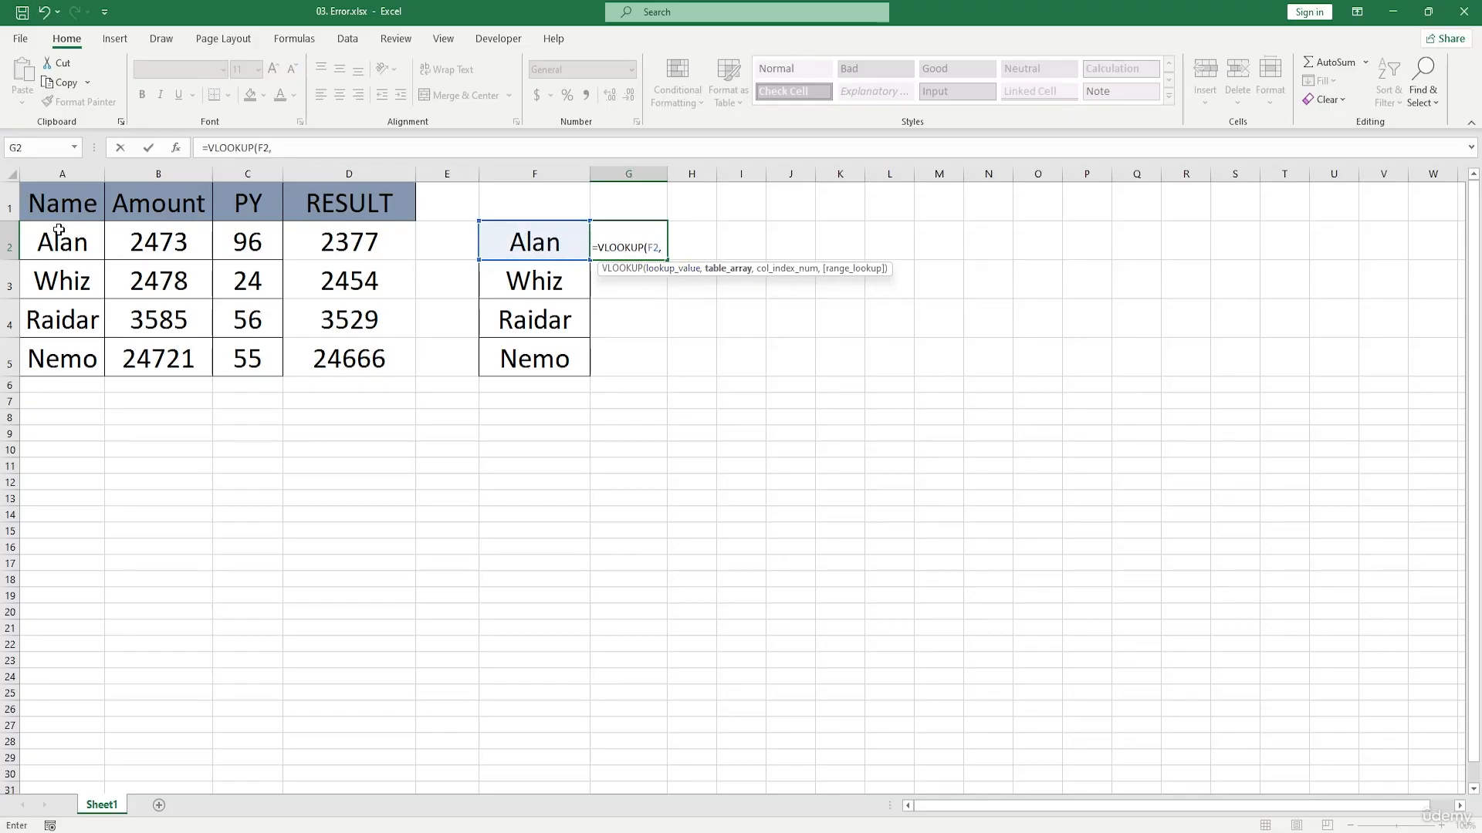
{"action": "left_click_drag", "start_coordinate": [57, 231], "coordinate": [412, 344]}
{"action": "type", "text": ","}
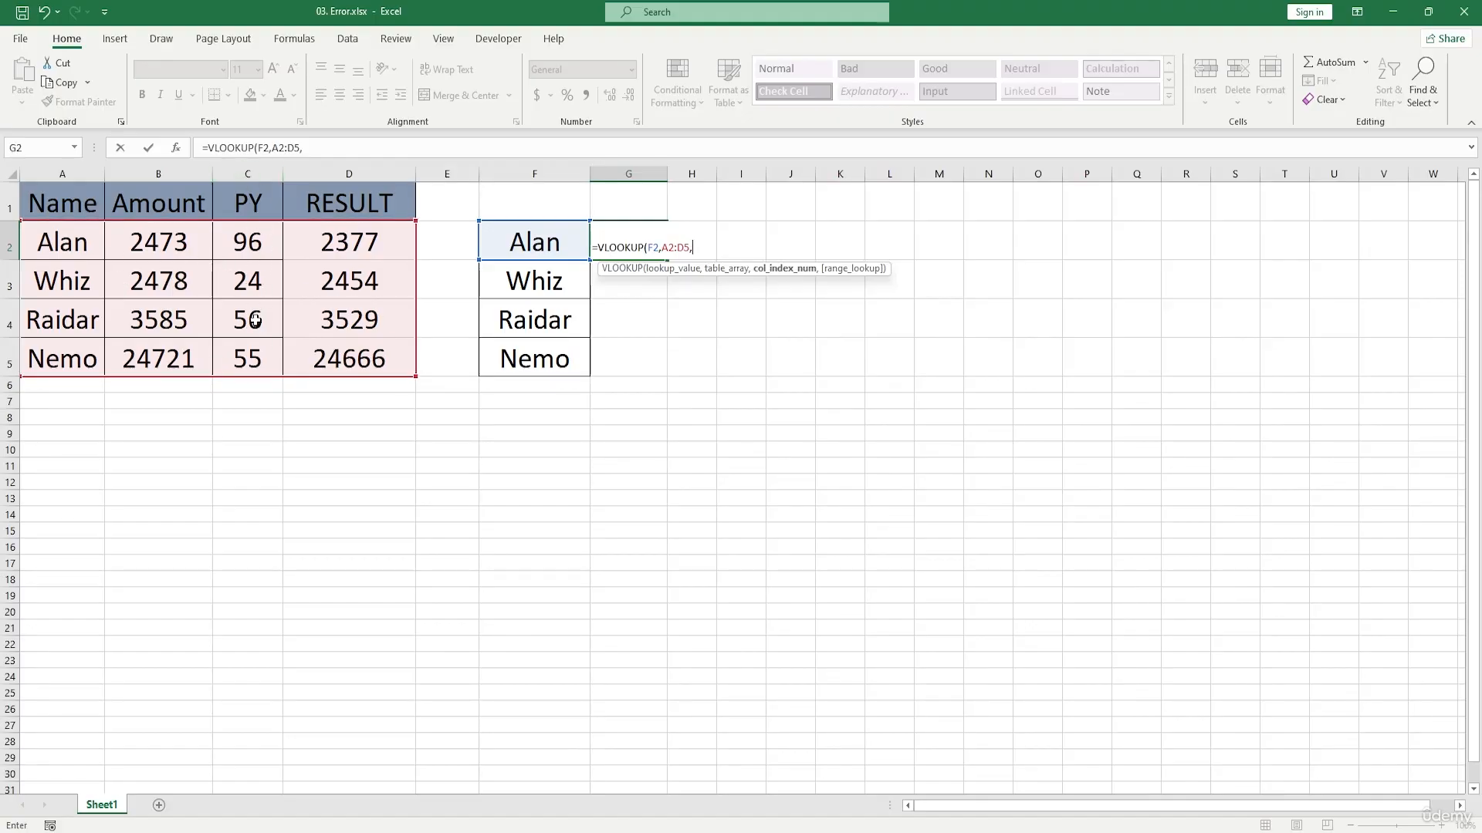
{"action": "type", "text": "3,"}
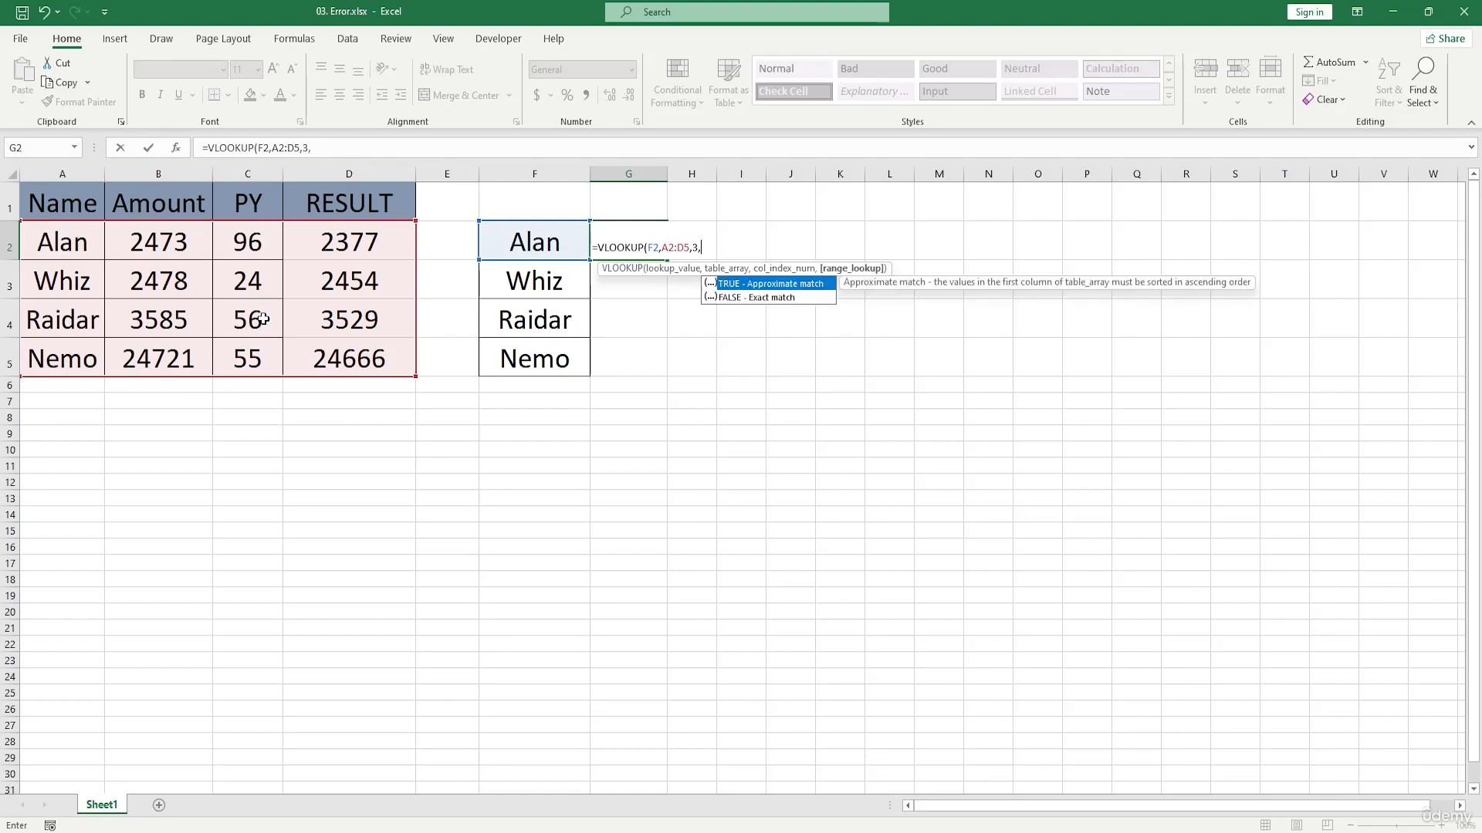
{"action": "double_click", "coordinate": [776, 300]}
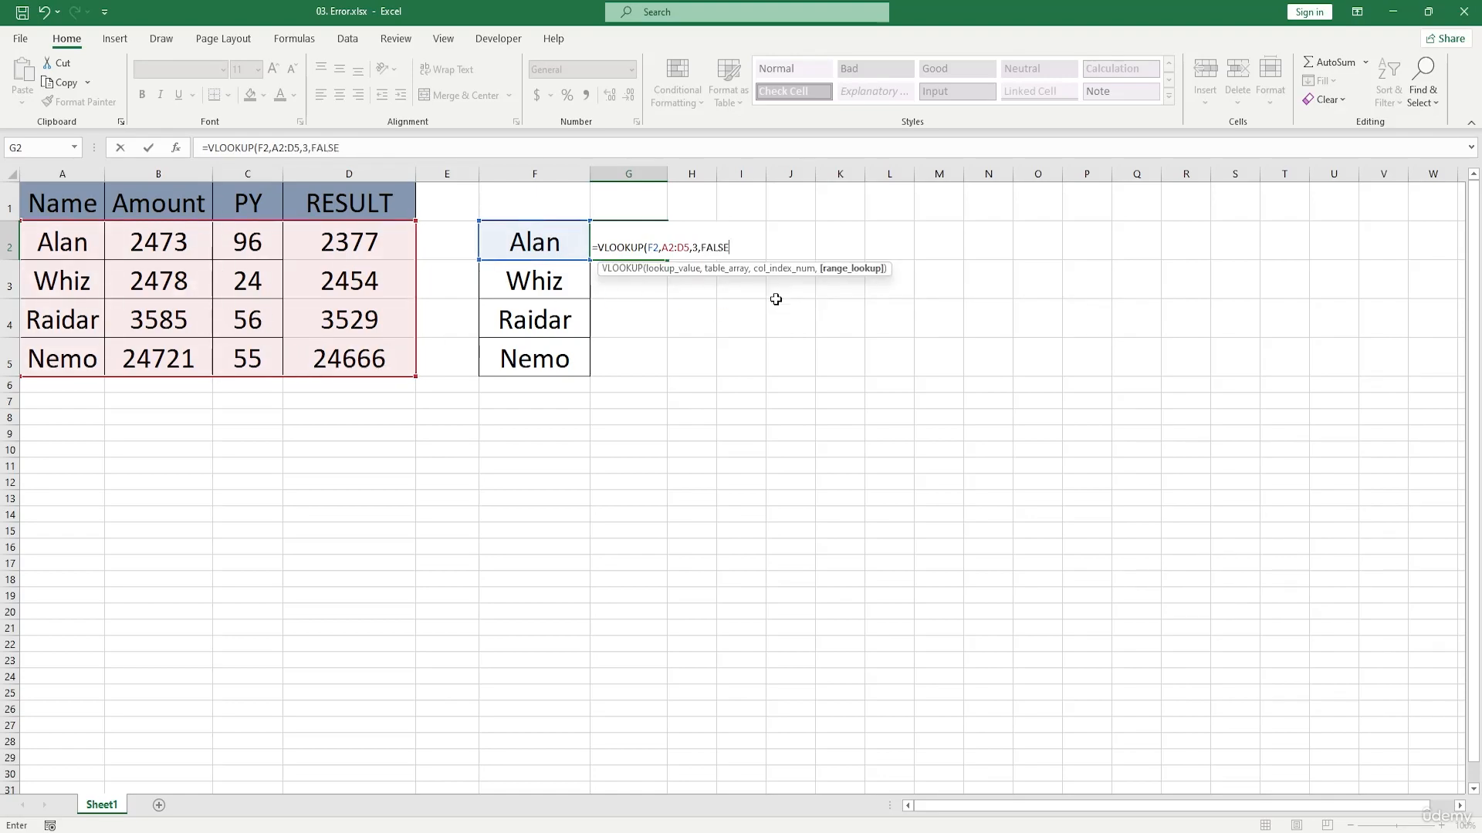
{"action": "type", "text": ")"}
{"action": "key", "text": "Return"}
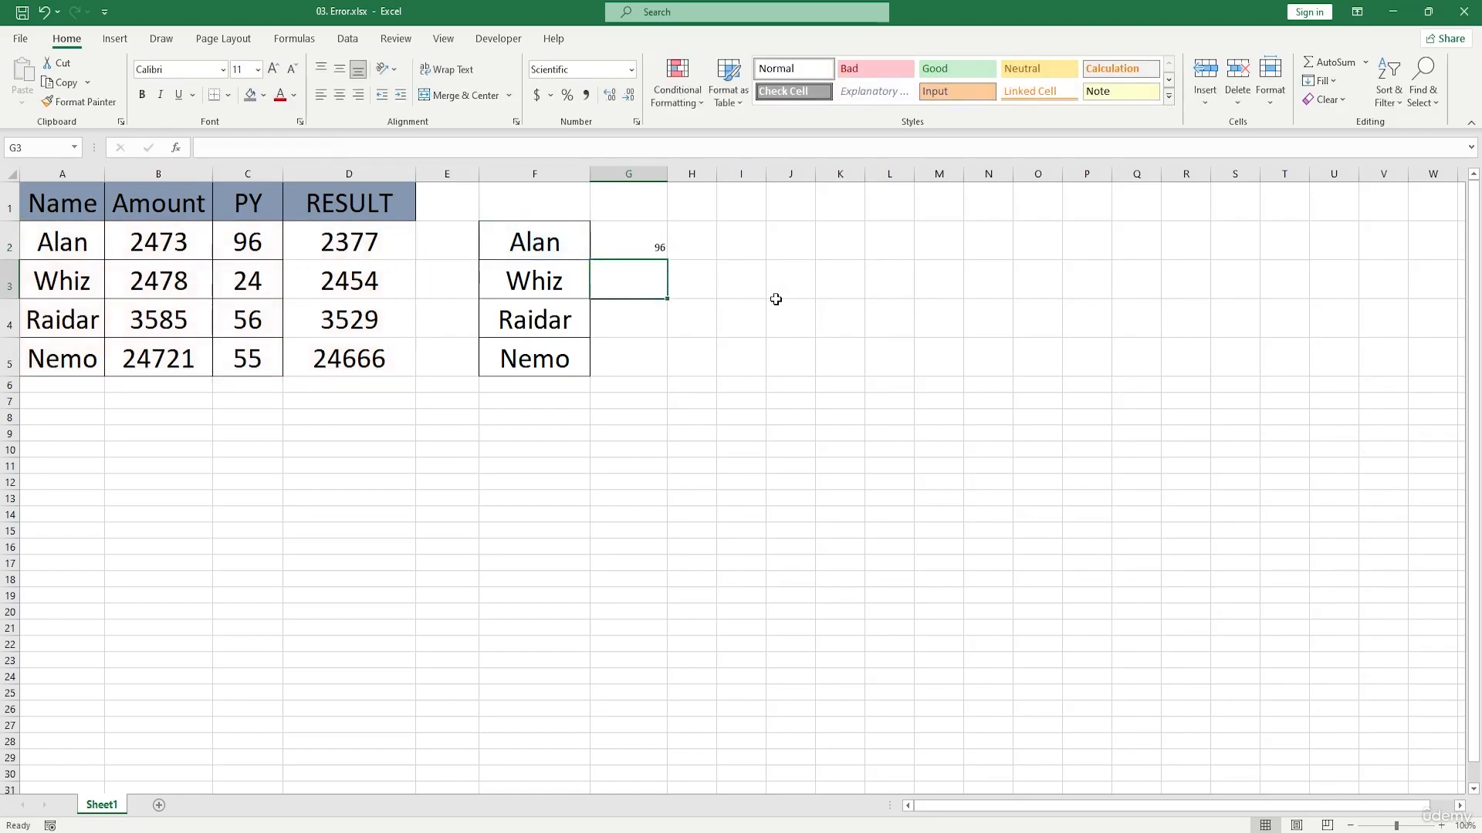
Step: Change the last letter of the name in F3 to y and fill the G2 lookup formula down through G5
{"action": "double_click", "coordinate": [561, 289]}
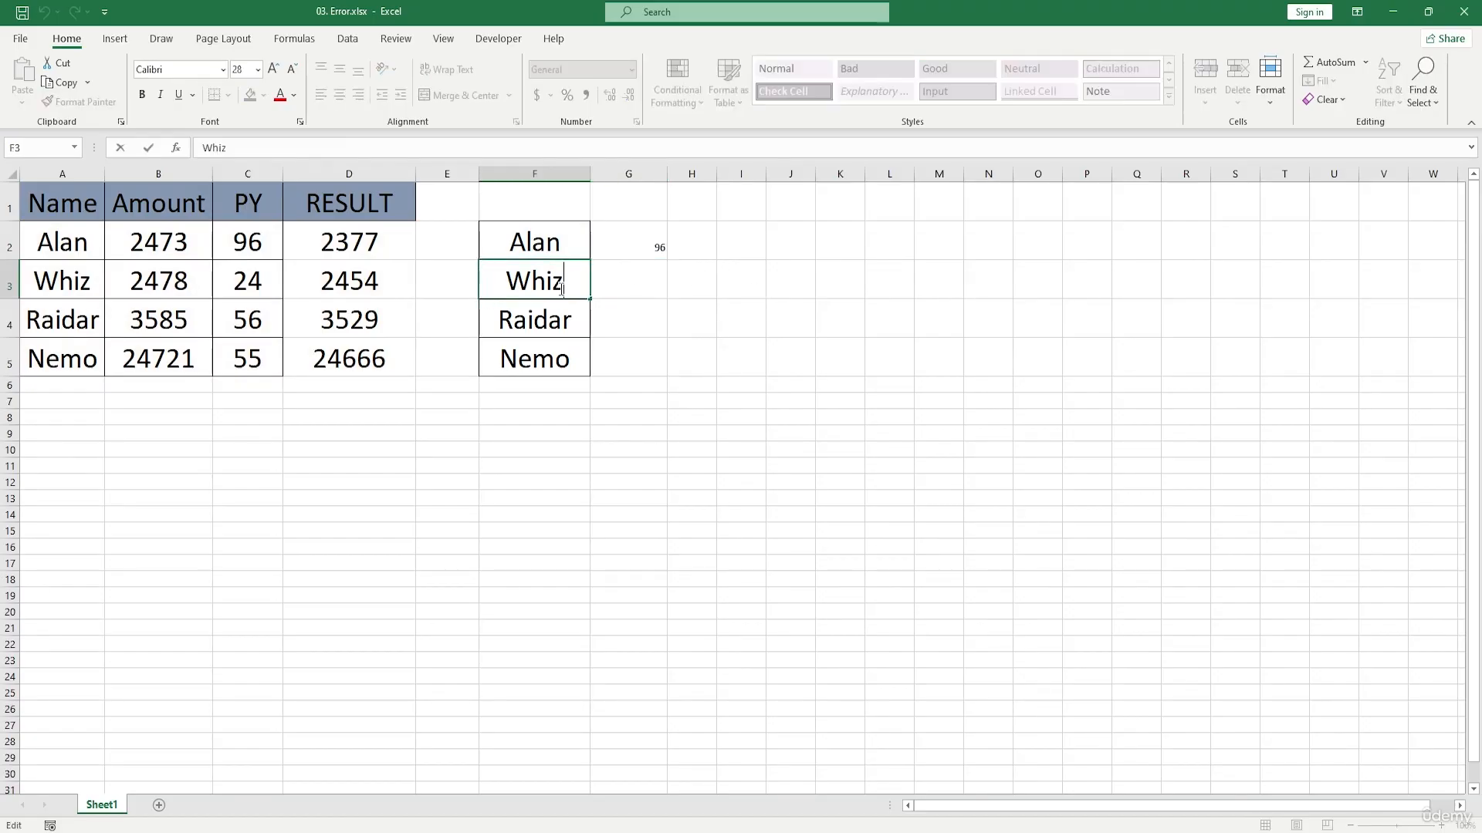
{"action": "key", "text": "BackSpace"}
{"action": "type", "text": "y"}
{"action": "left_click", "coordinate": [698, 363]}
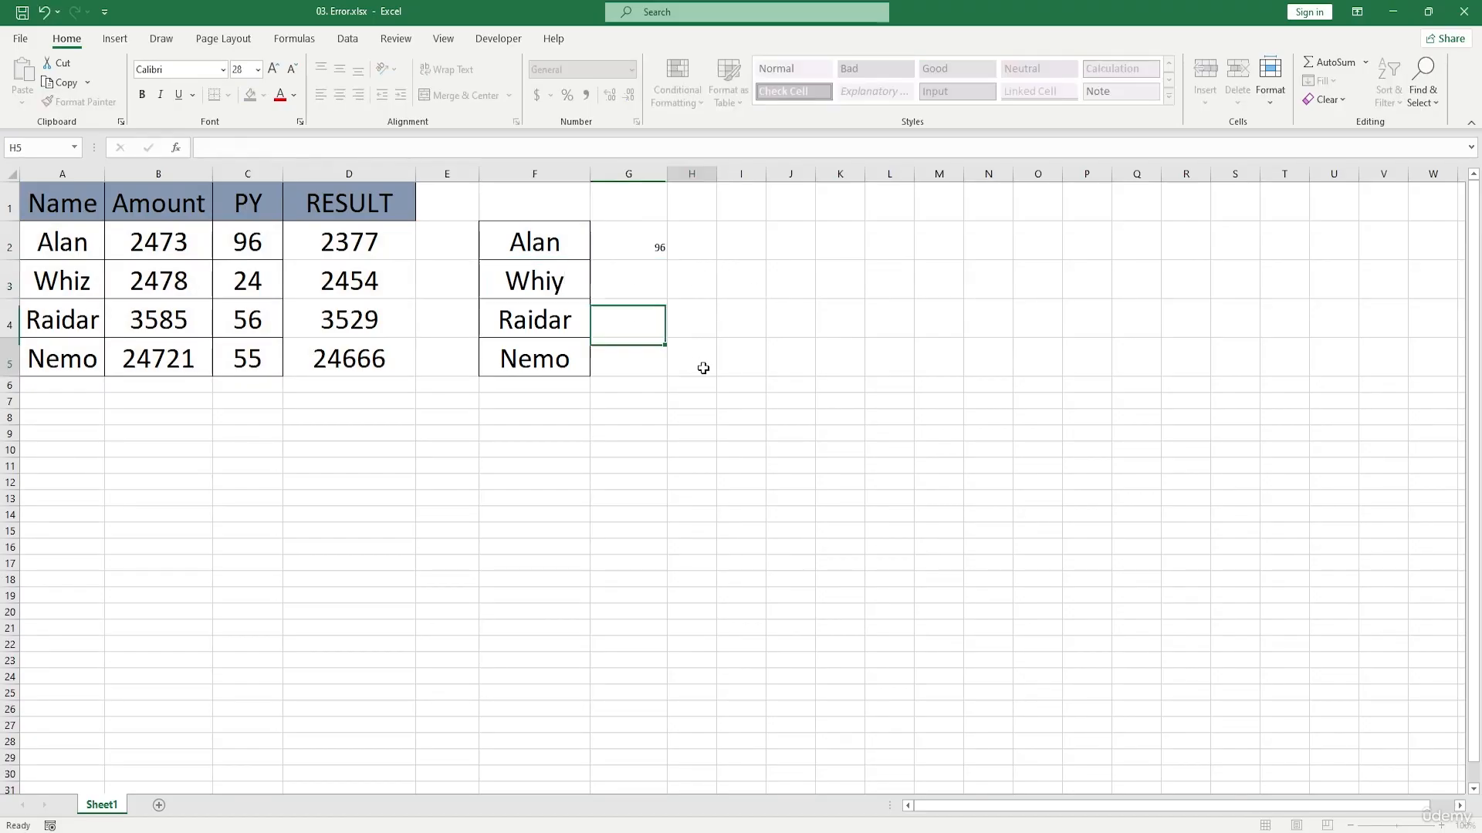
{"action": "left_click", "coordinate": [648, 234]}
{"action": "left_click_drag", "start_coordinate": [667, 260], "coordinate": [667, 359]}
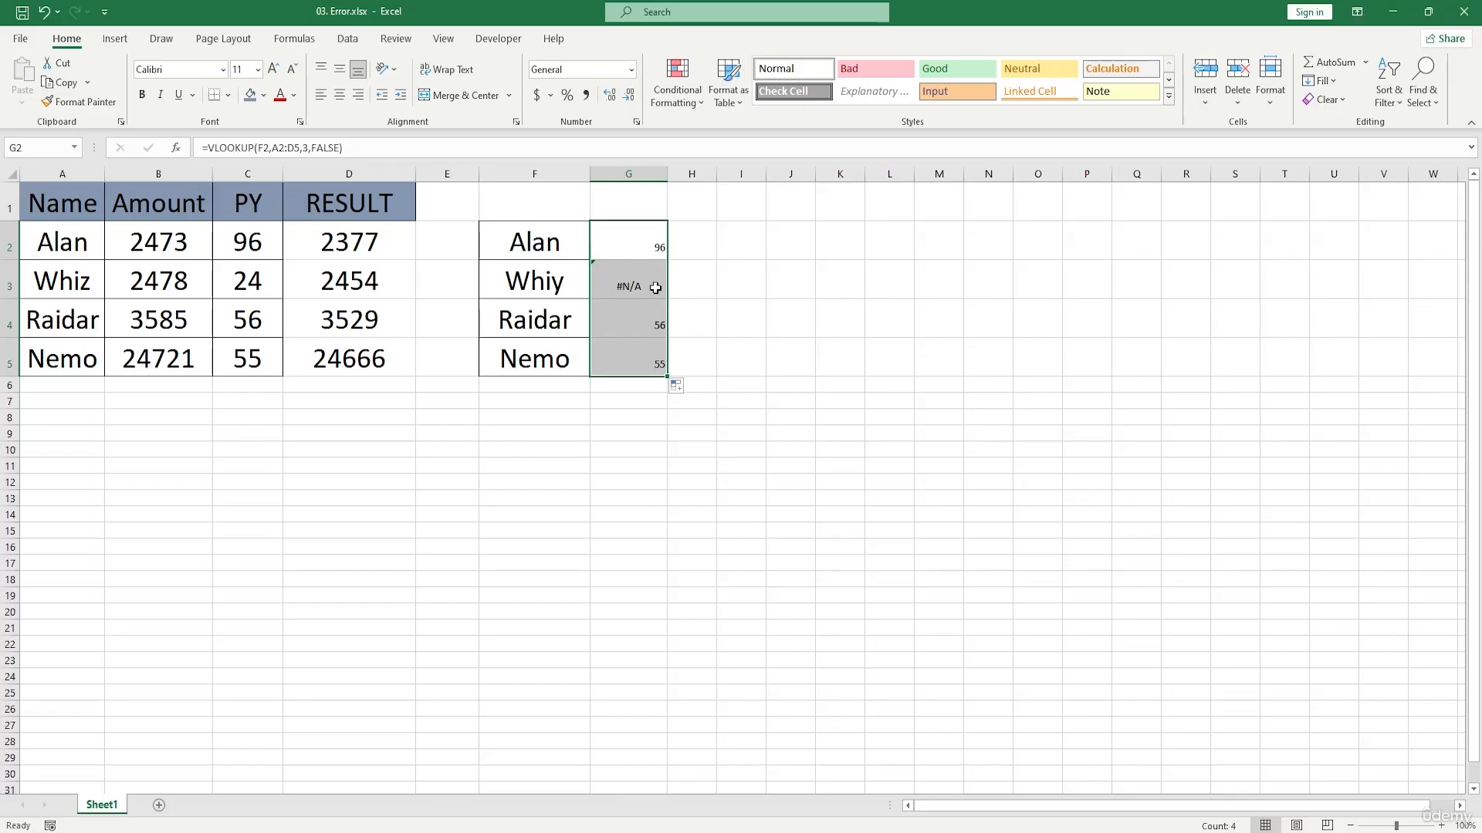
Step: Change the last letter of the name in A3 to y so it matches the lookup name in F3
{"action": "left_click", "coordinate": [575, 282]}
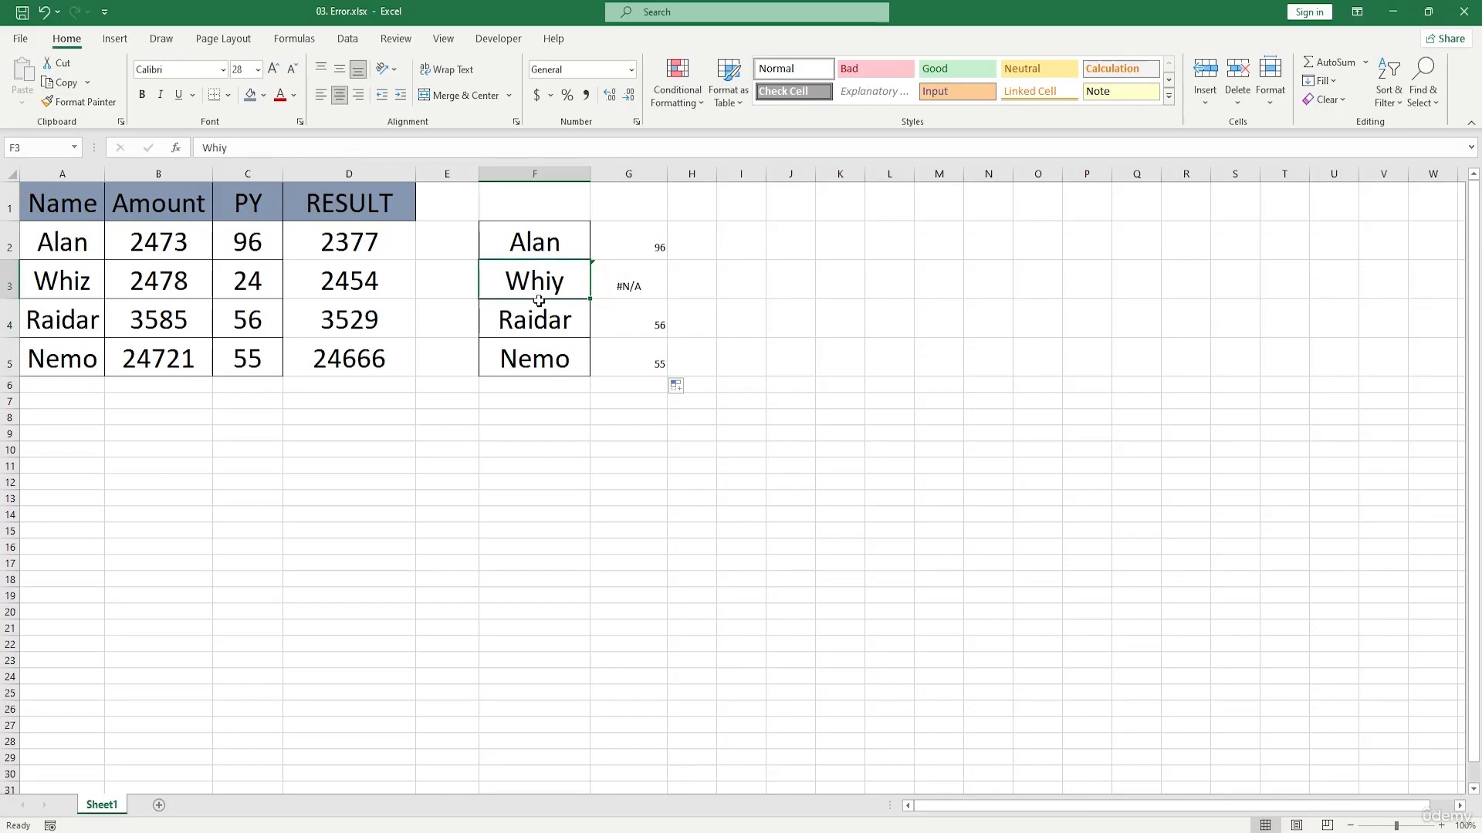
{"action": "left_click_drag", "start_coordinate": [100, 253], "coordinate": [390, 364]}
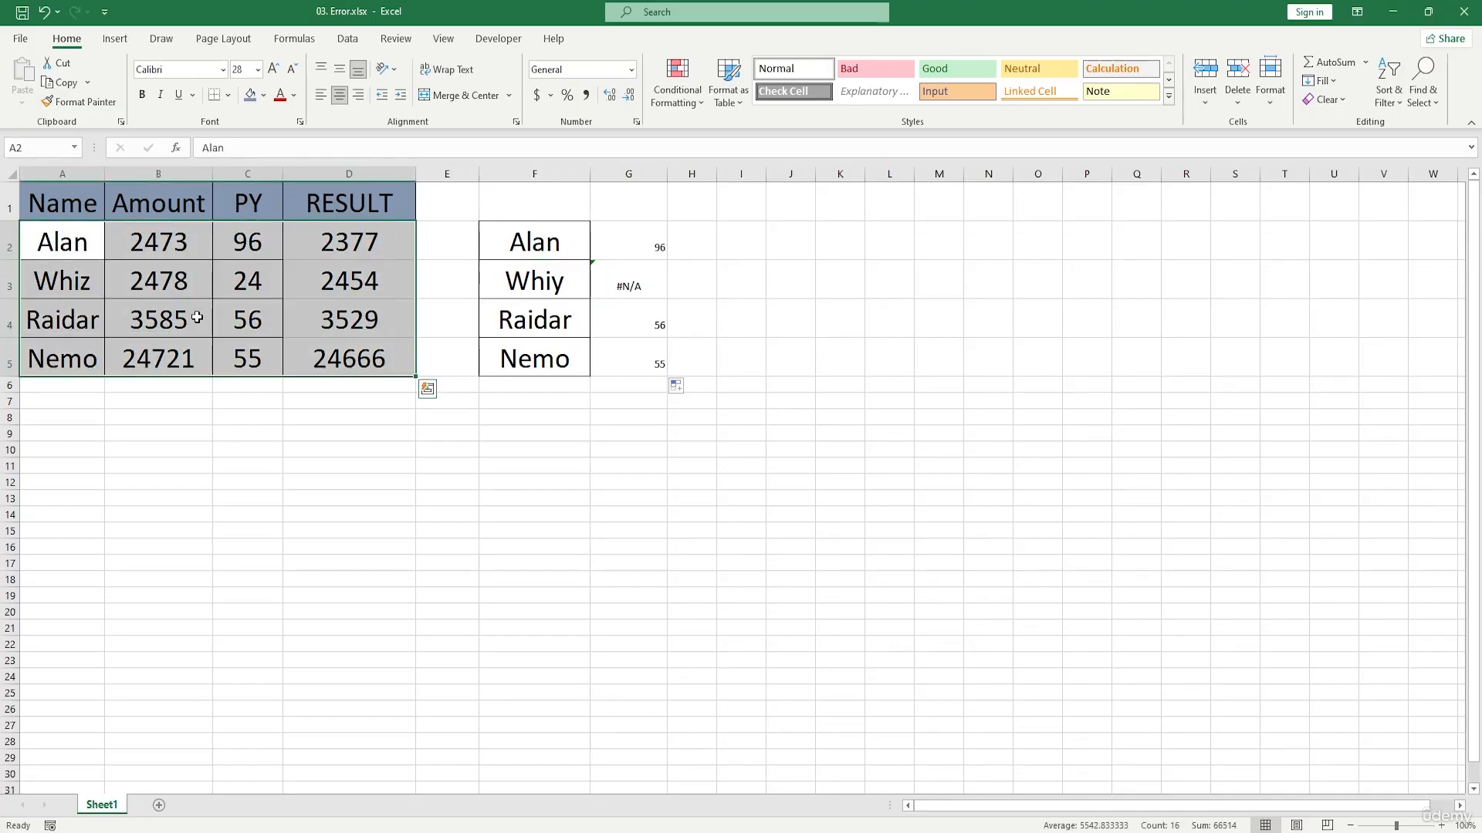
{"action": "left_click", "coordinate": [94, 286]}
{"action": "double_click", "coordinate": [95, 287]}
{"action": "key", "text": "BackSpace"}
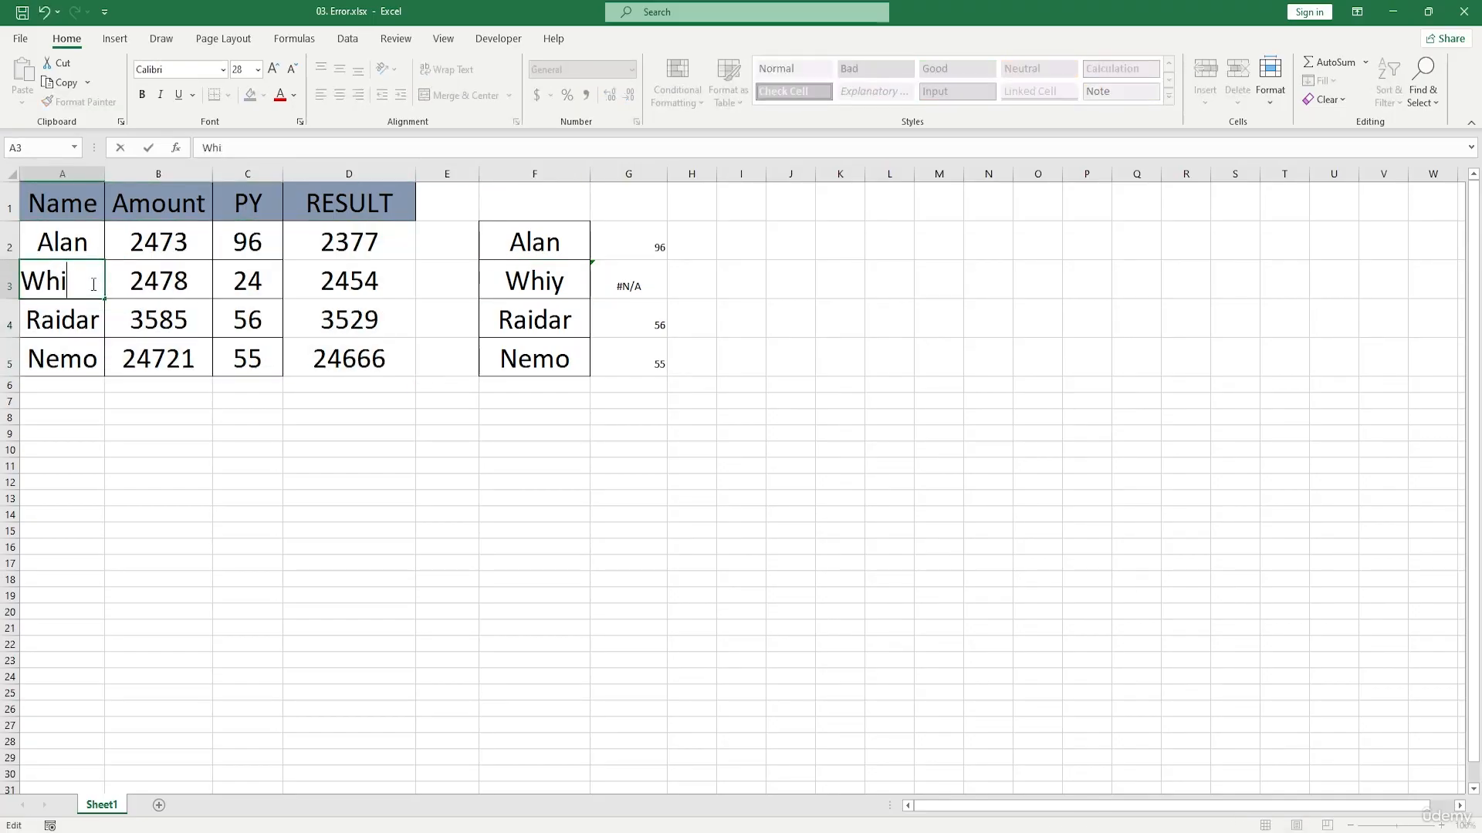
{"action": "type", "text": "y"}
{"action": "key", "text": "Return"}
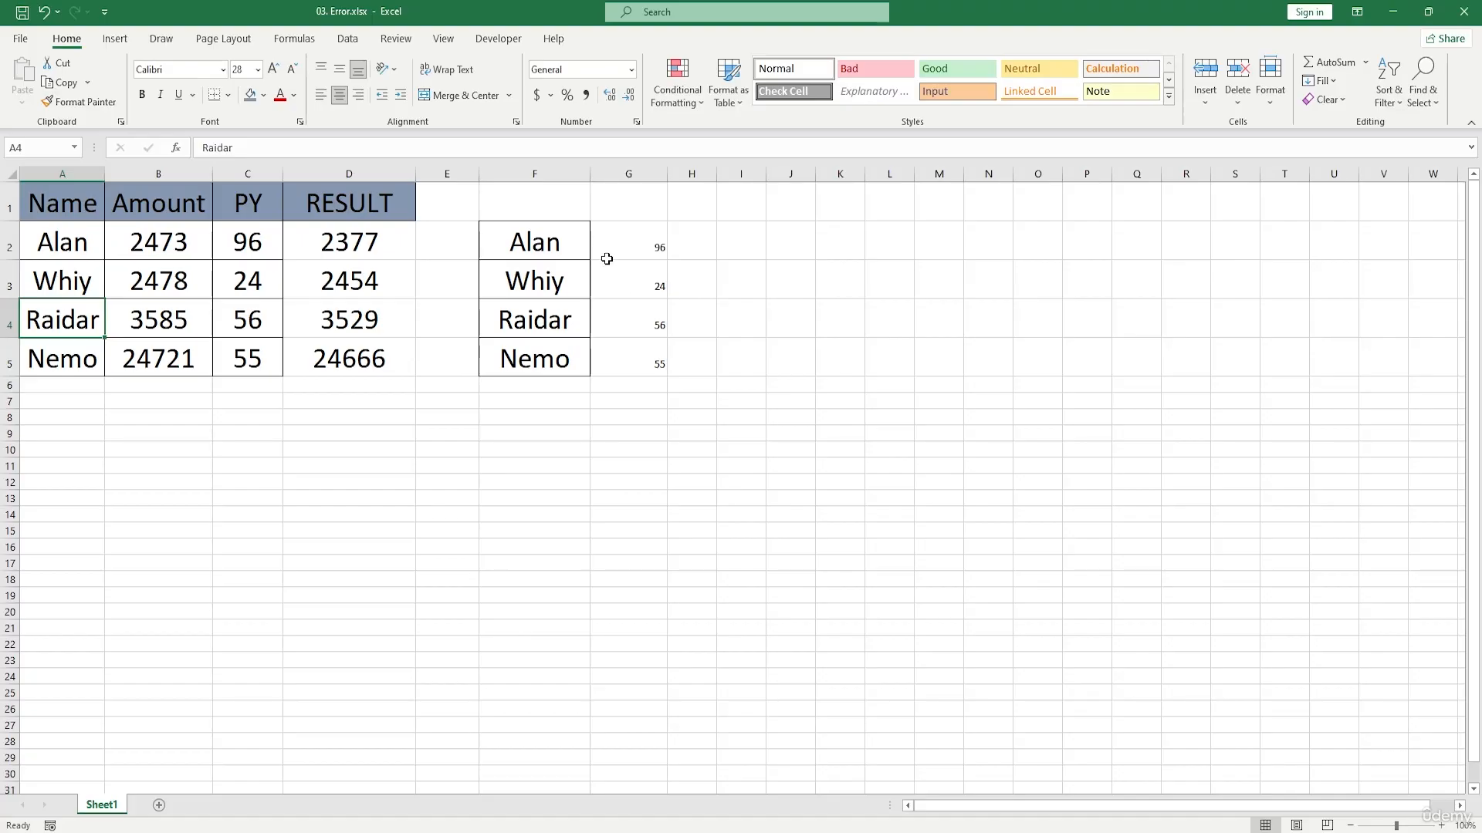
Step: Change the last letter of the name in A3 back to z
{"action": "double_click", "coordinate": [87, 287]}
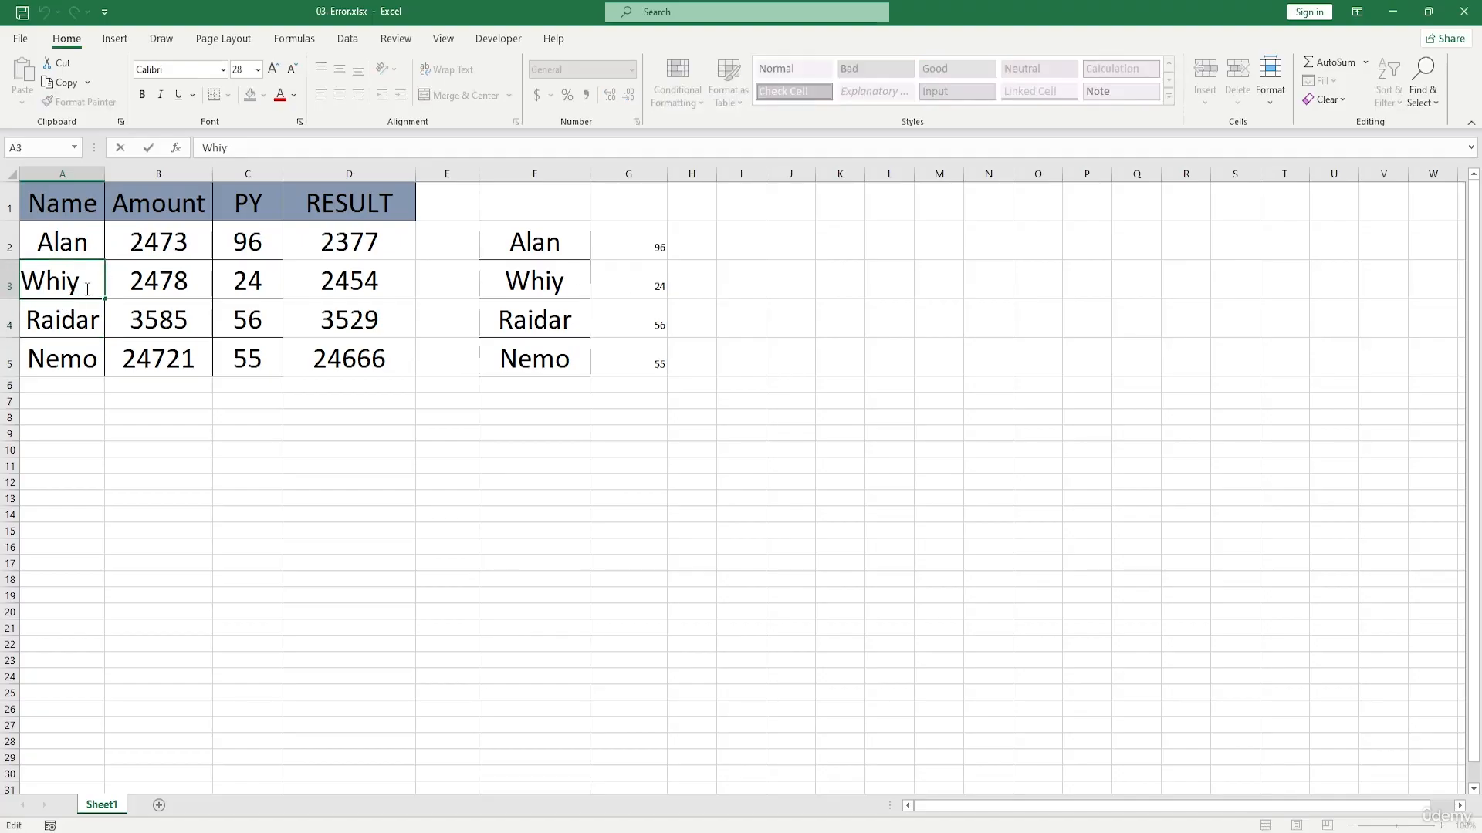
{"action": "key", "text": "BackSpace"}
{"action": "type", "text": "z"}
{"action": "left_click", "coordinate": [147, 390]}
Step: Correct the lookup name in F3 by changing its last letter to z
{"action": "left_click", "coordinate": [571, 278]}
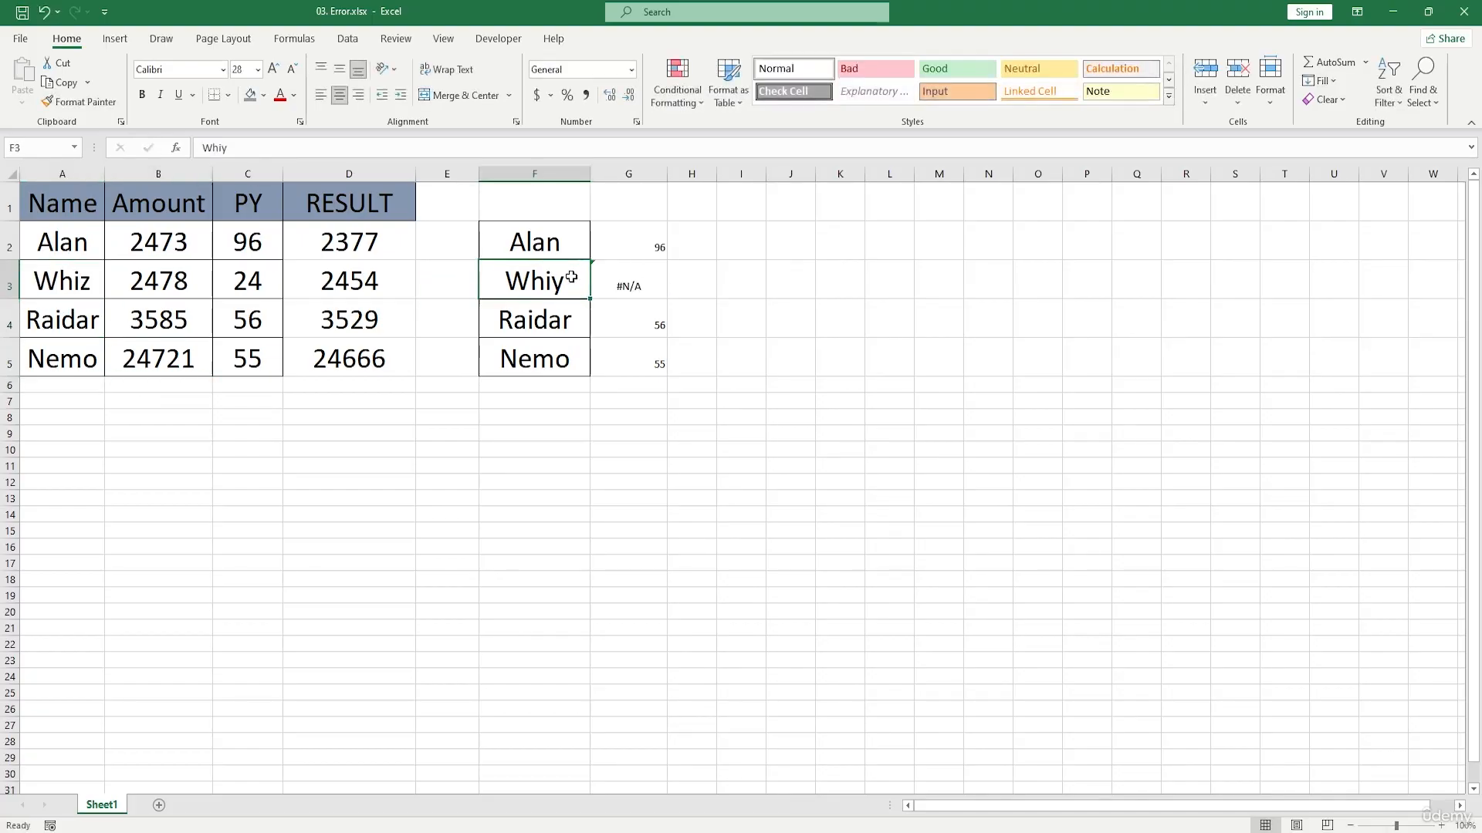
{"action": "double_click", "coordinate": [571, 276]}
{"action": "key", "text": "BackSpace"}
{"action": "type", "text": "z"}
{"action": "key", "text": "Return"}
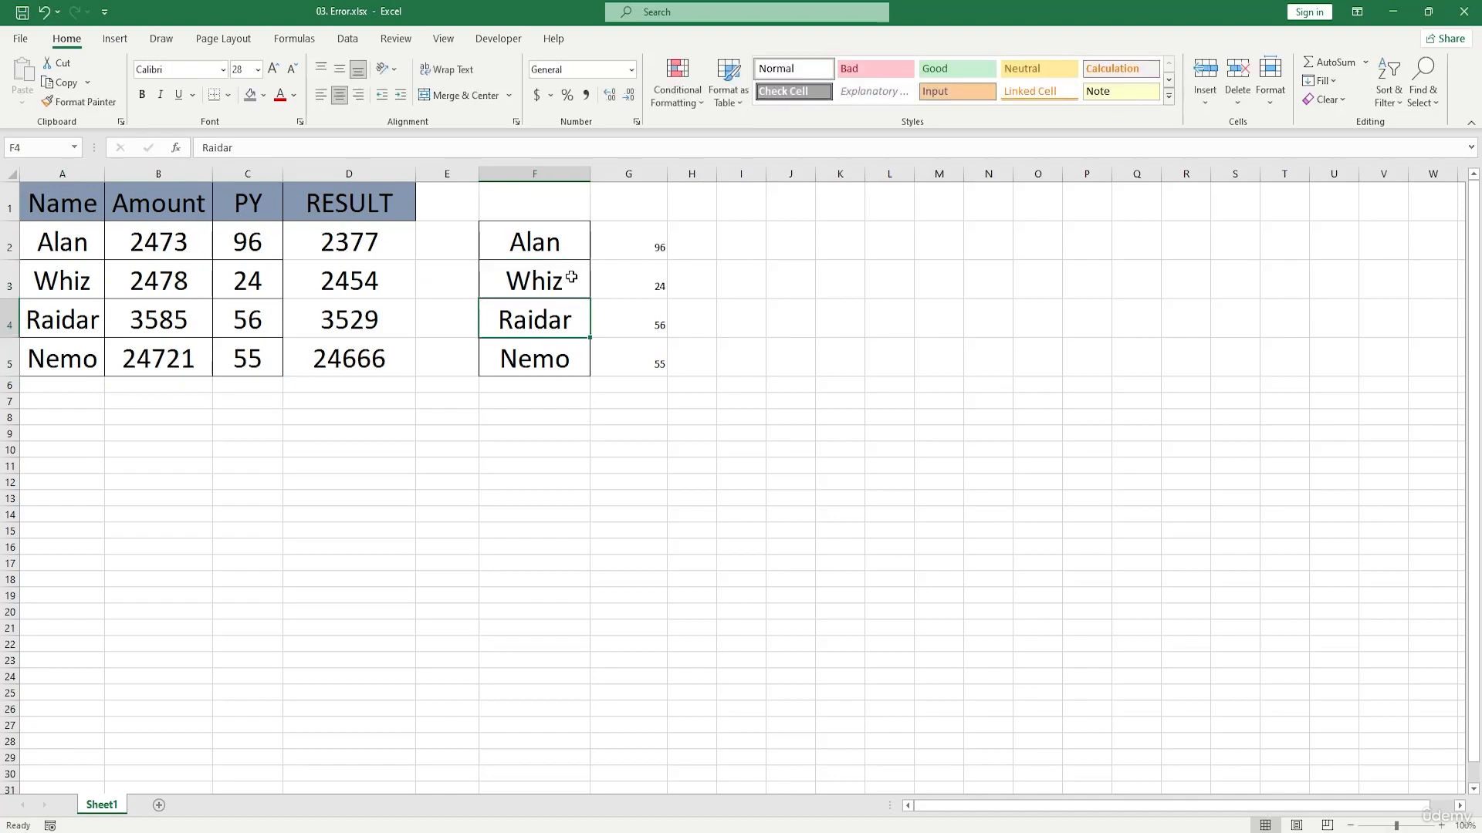
Step: Select the lookup names and their VLOOKUP results in F2:G5
{"action": "left_click_drag", "start_coordinate": [574, 235], "coordinate": [612, 334]}
{"action": "left_click_drag", "start_coordinate": [655, 377], "coordinate": [659, 368]}
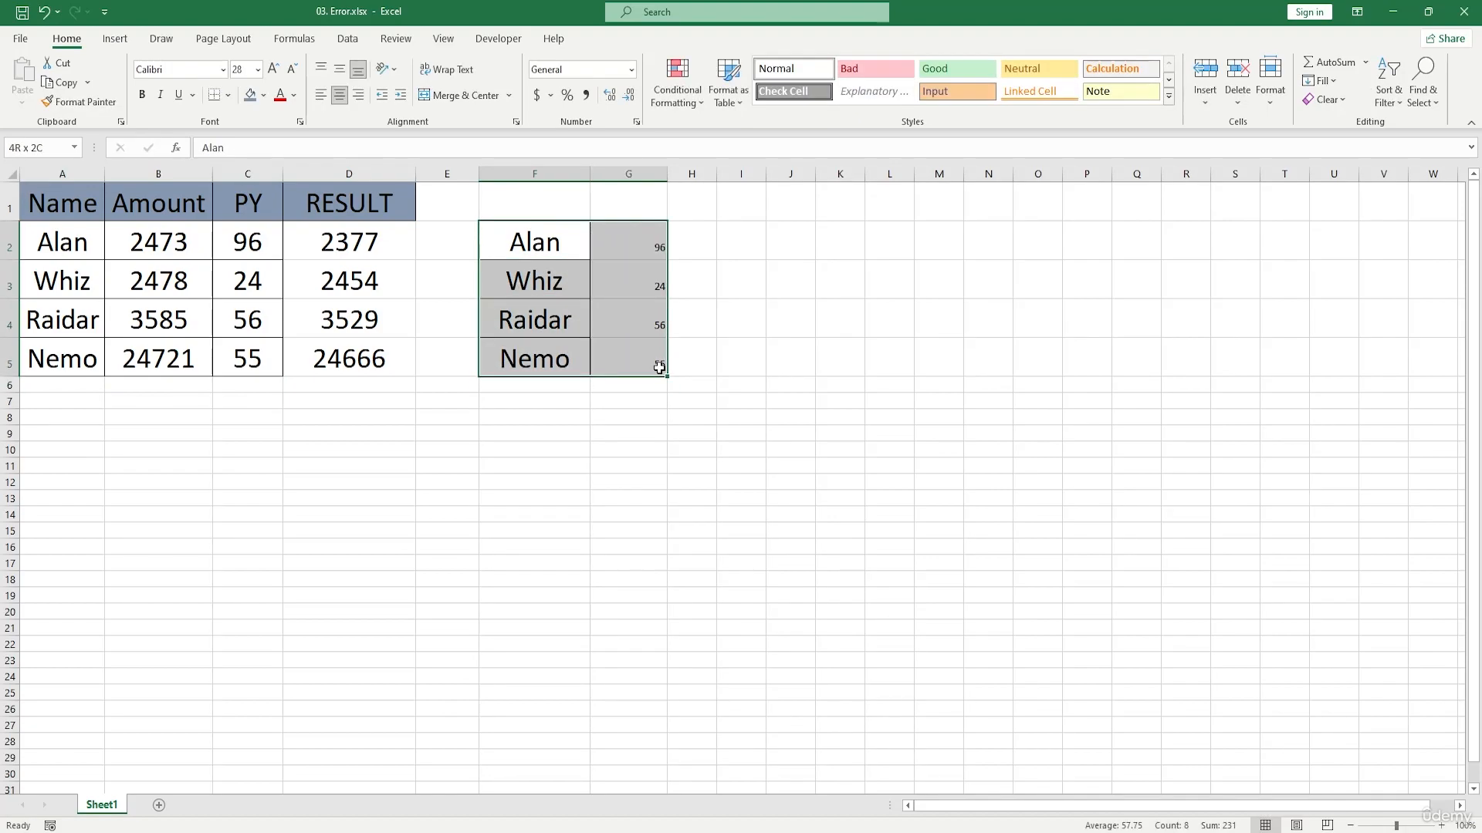
{"action": "left_click_drag", "start_coordinate": [659, 367], "coordinate": [659, 367]}
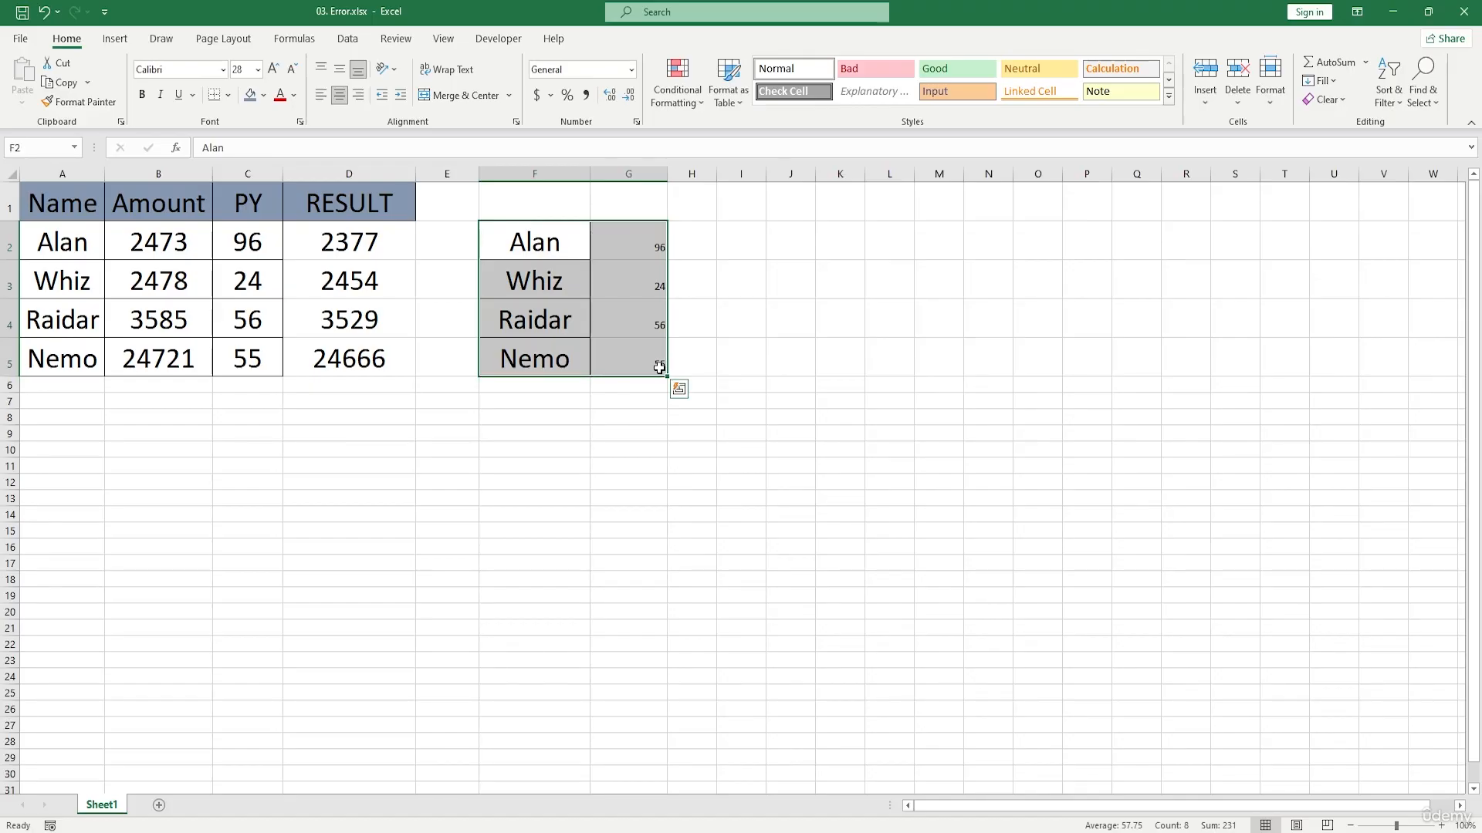